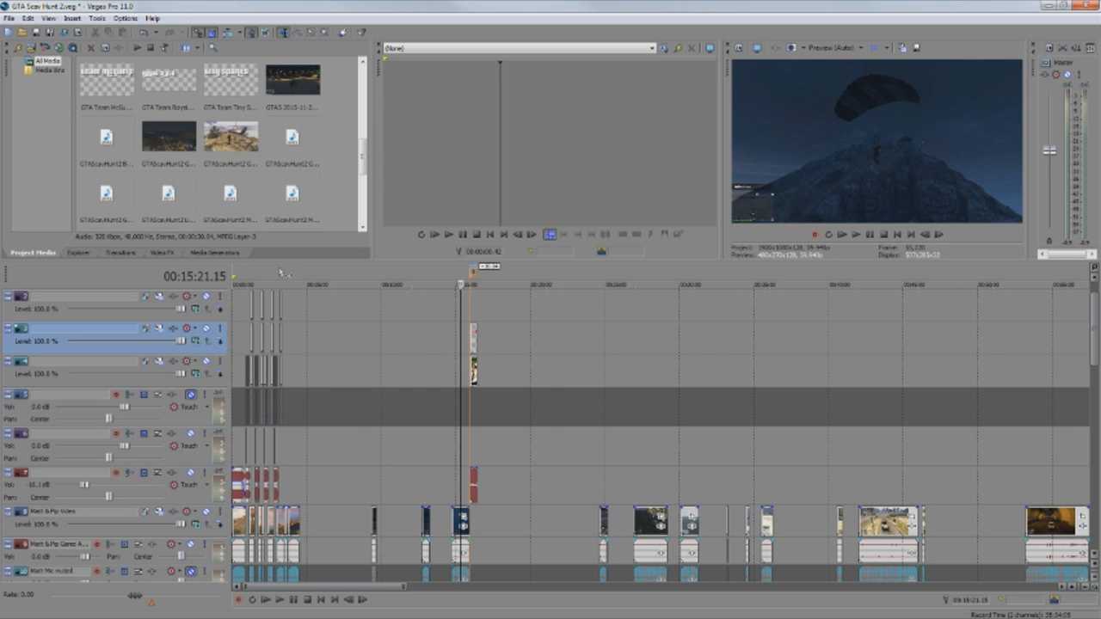
Scroll the tracks and jump the cursor to the 'Like, Fave and Subscribe' end card near 00:16:15.
{"action": "scroll", "coordinate": [282, 281], "scroll_direction": "up", "scroll_amount": 4}
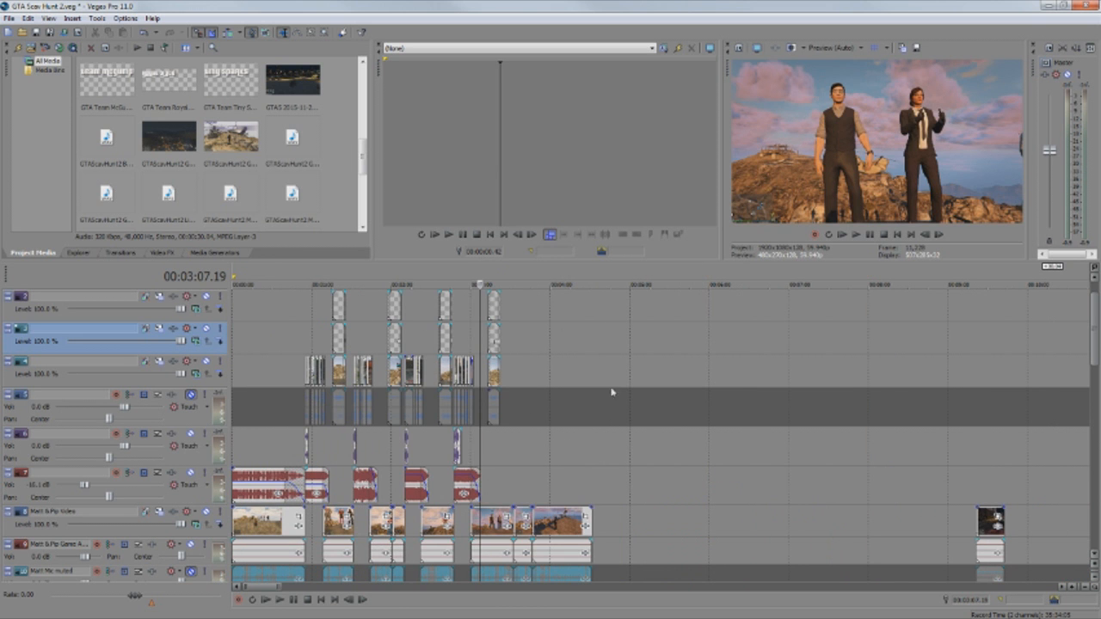
{"action": "scroll", "coordinate": [795, 476], "scroll_direction": "down", "scroll_amount": 5}
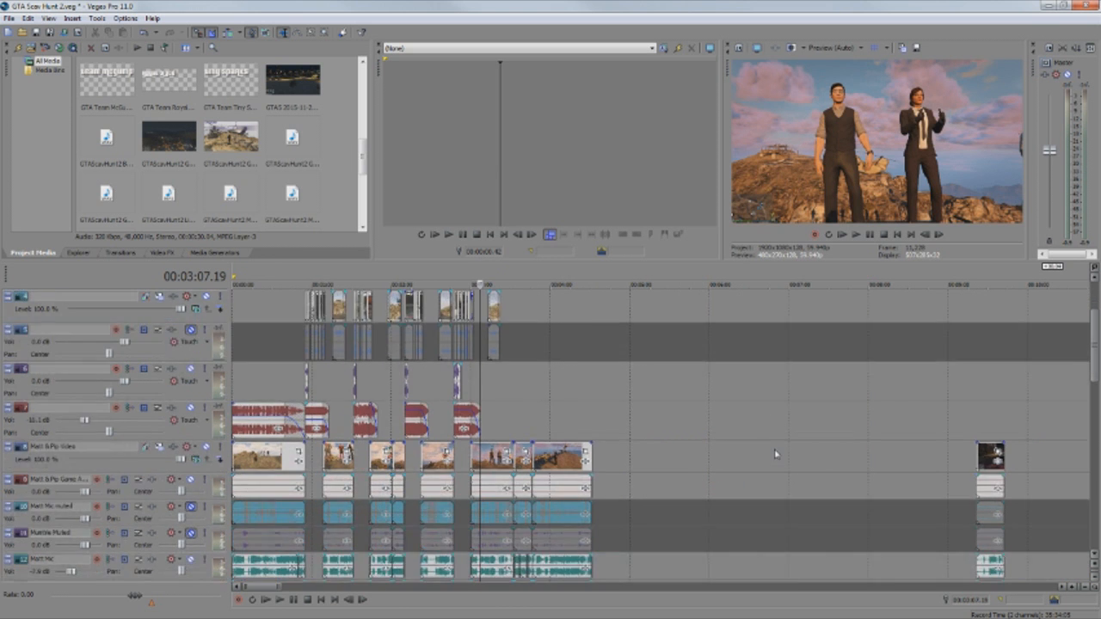
{"action": "scroll", "coordinate": [776, 453], "scroll_direction": "down", "scroll_amount": 2}
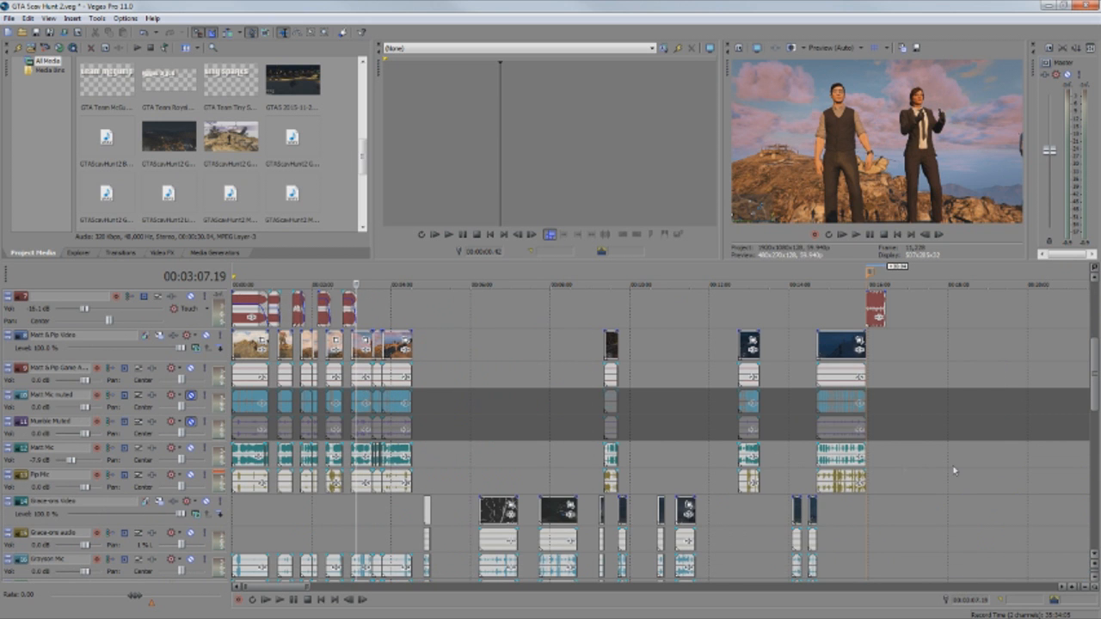
{"action": "scroll", "coordinate": [902, 464], "scroll_direction": "down", "scroll_amount": 3}
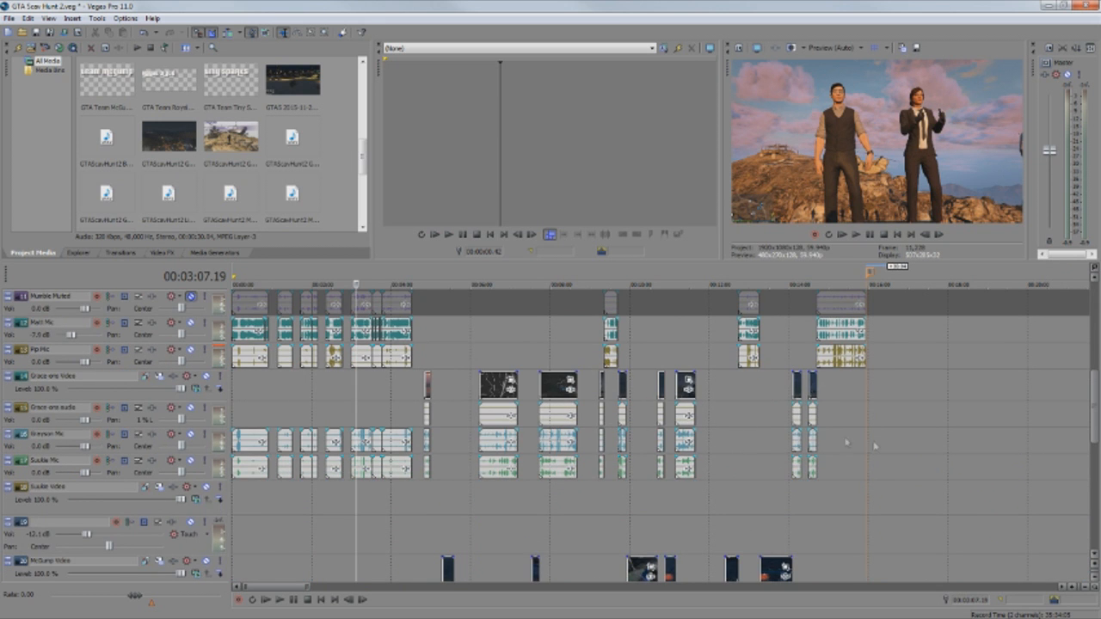
{"action": "scroll", "coordinate": [874, 446], "scroll_direction": "down", "scroll_amount": 3}
{"action": "scroll", "coordinate": [874, 447], "scroll_direction": "down", "scroll_amount": 4}
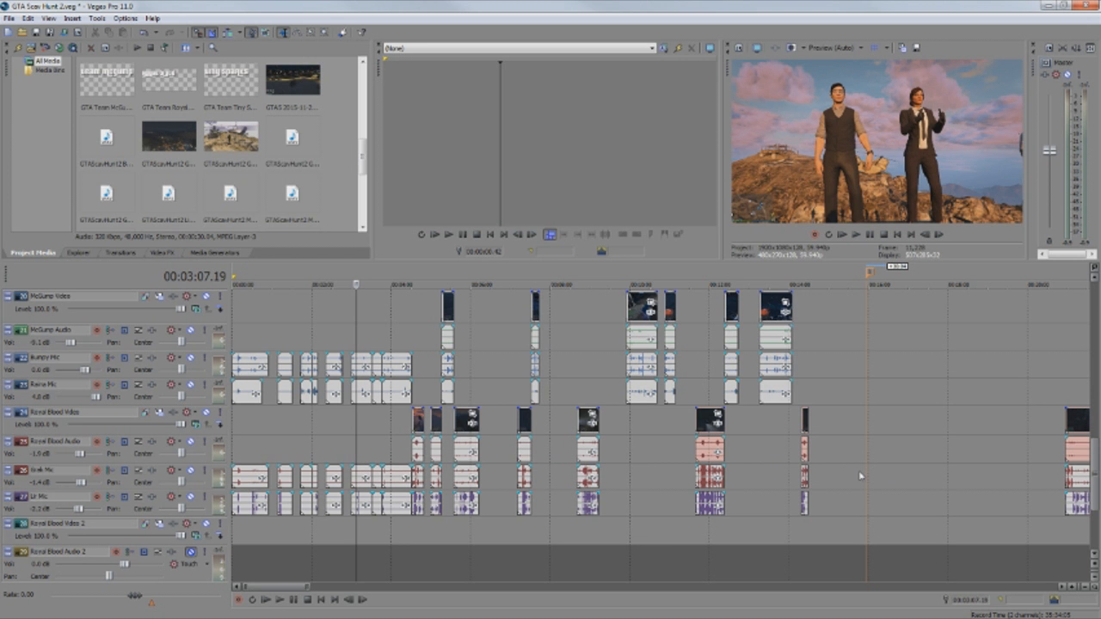
{"action": "scroll", "coordinate": [860, 476], "scroll_direction": "up", "scroll_amount": 10}
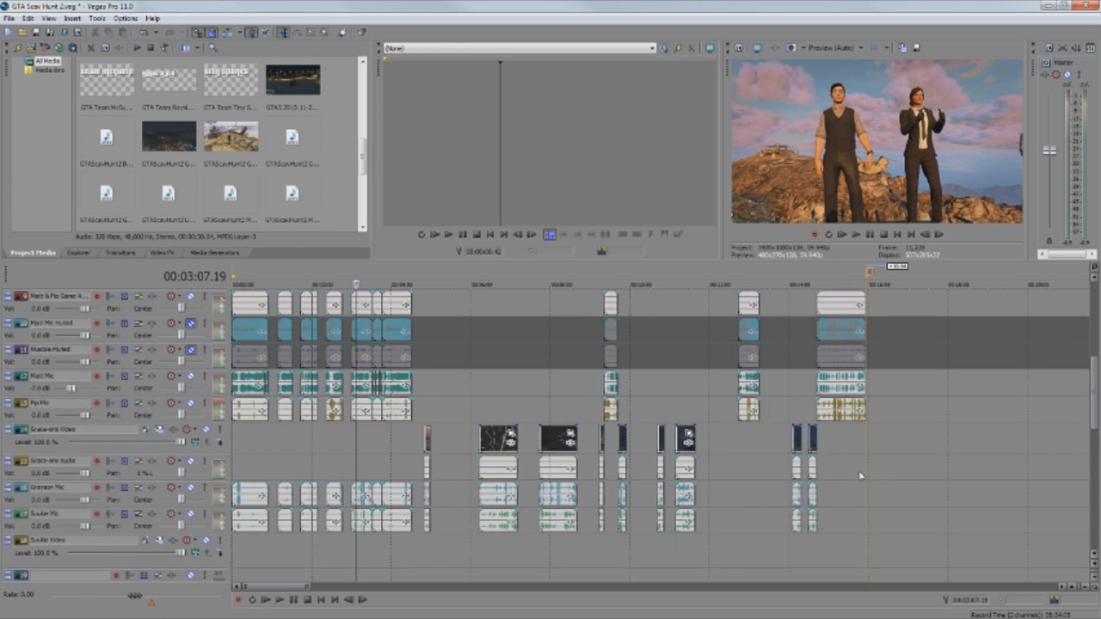
{"action": "scroll", "coordinate": [860, 476], "scroll_direction": "up", "scroll_amount": 2}
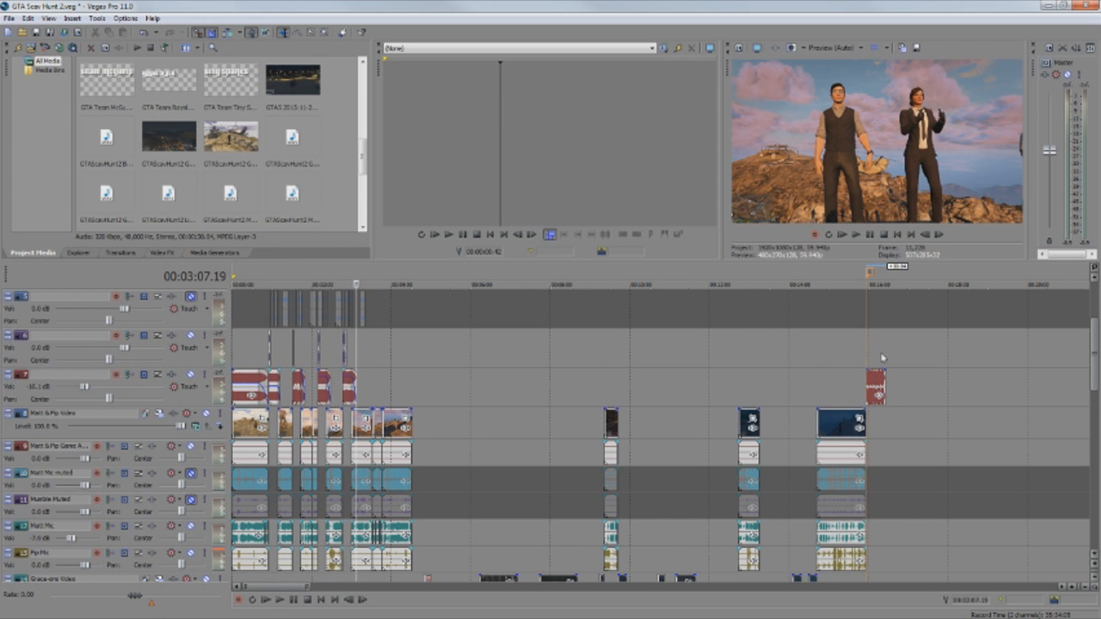
{"action": "left_click", "coordinate": [882, 357]}
{"action": "scroll", "coordinate": [914, 422], "scroll_direction": "up", "scroll_amount": 5}
{"action": "scroll", "coordinate": [786, 413], "scroll_direction": "up", "scroll_amount": 5}
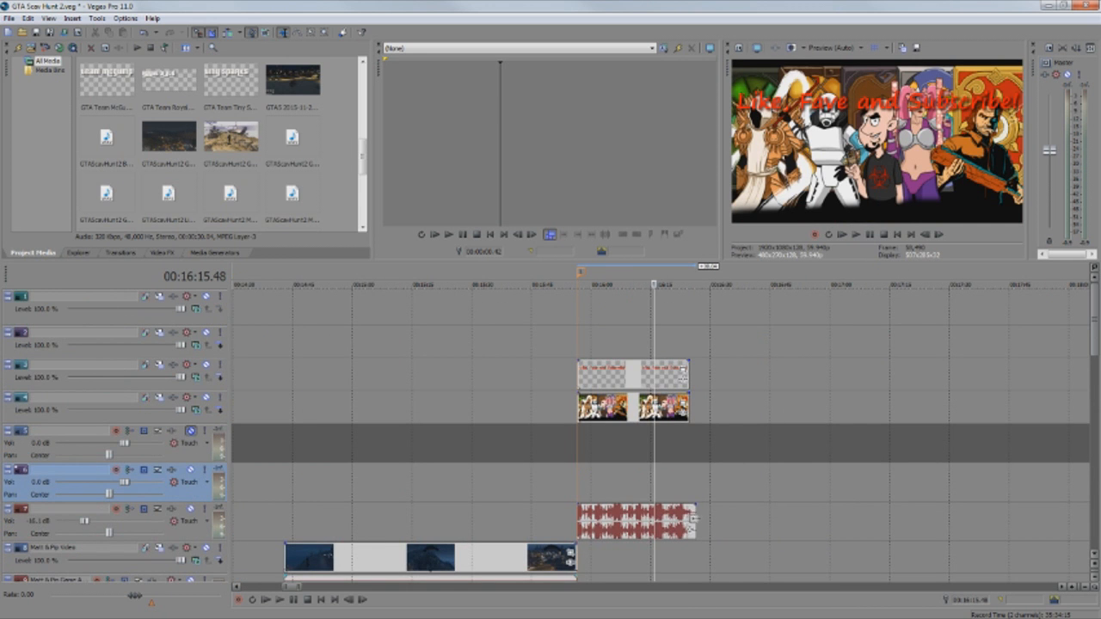
Trim the end-card music and extend the end-card artwork so both end at 16:25.21.
{"action": "left_click_drag", "start_coordinate": [655, 482], "coordinate": [689, 477]}
{"action": "scroll", "coordinate": [691, 475], "scroll_direction": "up", "scroll_amount": 6}
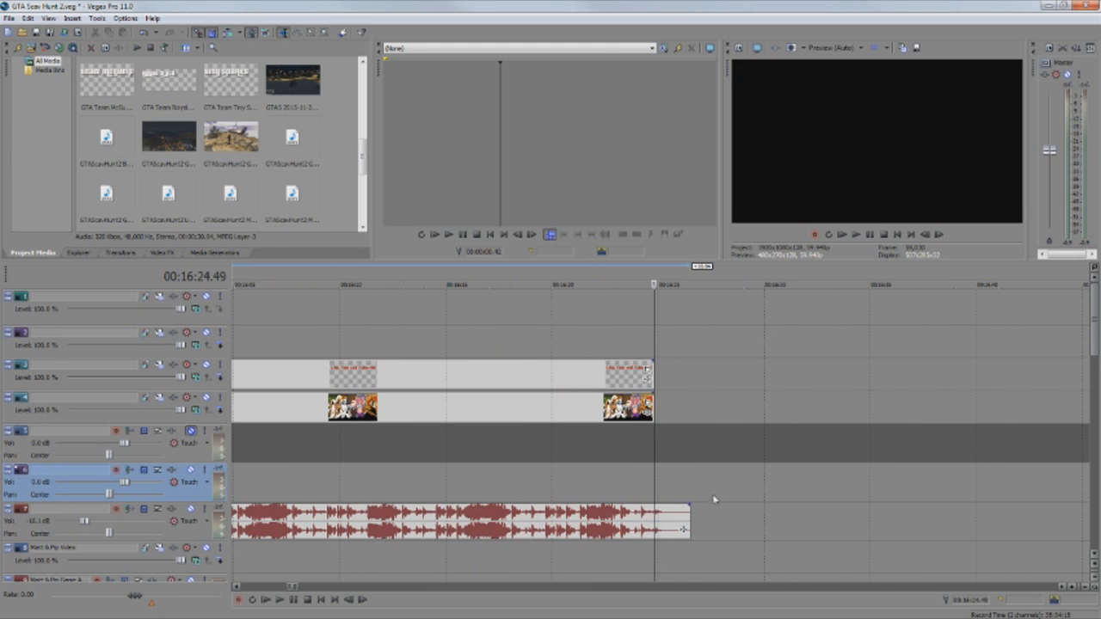
{"action": "left_click", "coordinate": [664, 487]}
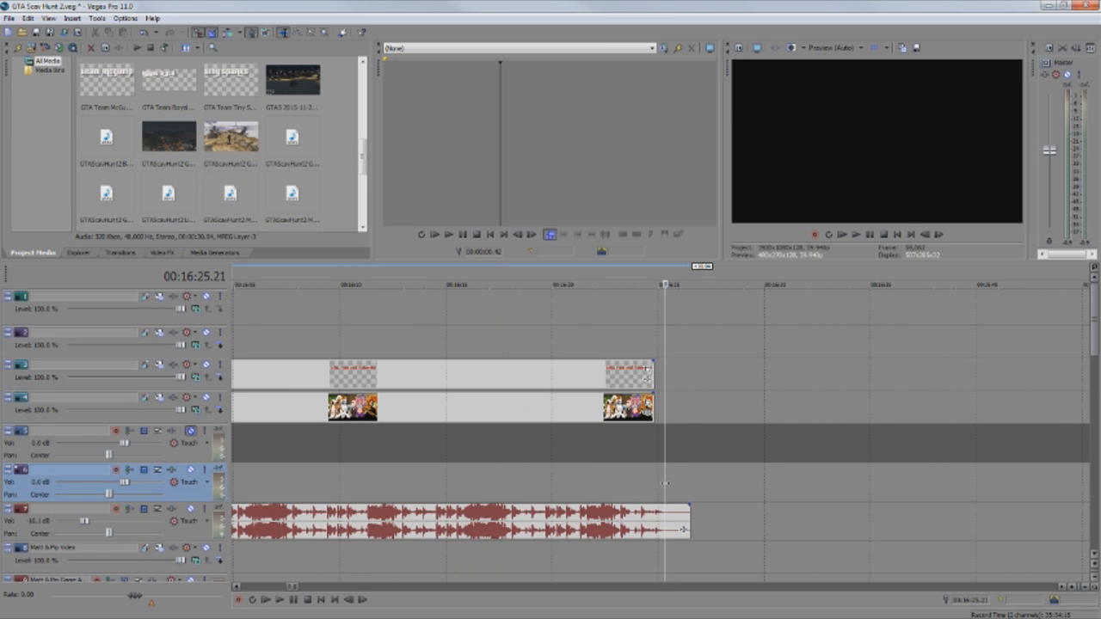
{"action": "left_click_drag", "start_coordinate": [689, 521], "coordinate": [664, 520]}
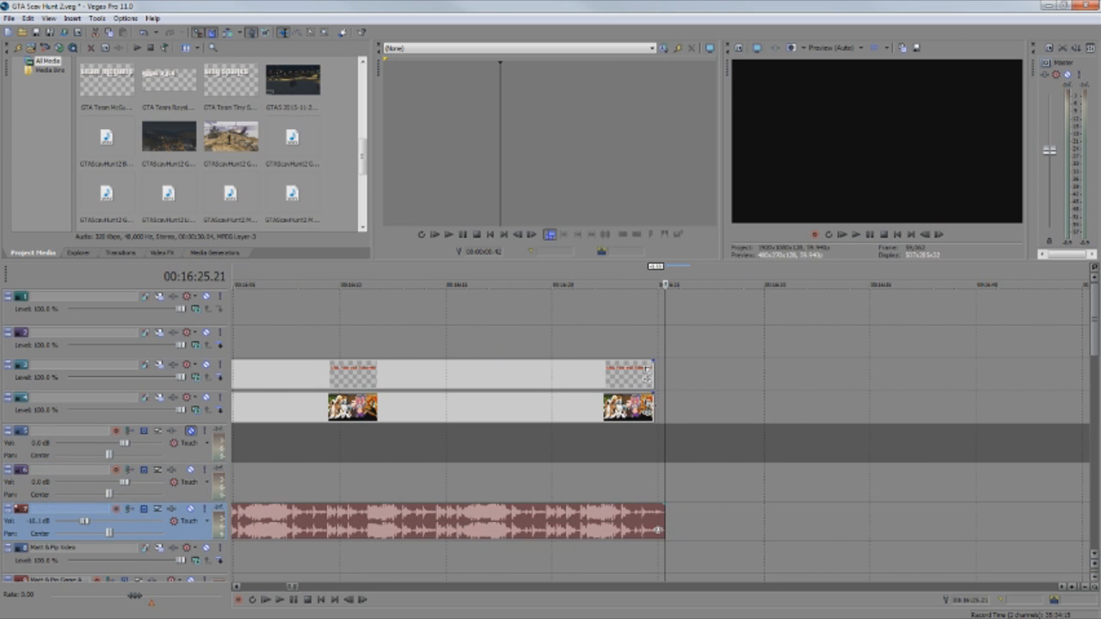
{"action": "left_click_drag", "start_coordinate": [652, 406], "coordinate": [663, 404]}
{"action": "left_click", "coordinate": [647, 375]}
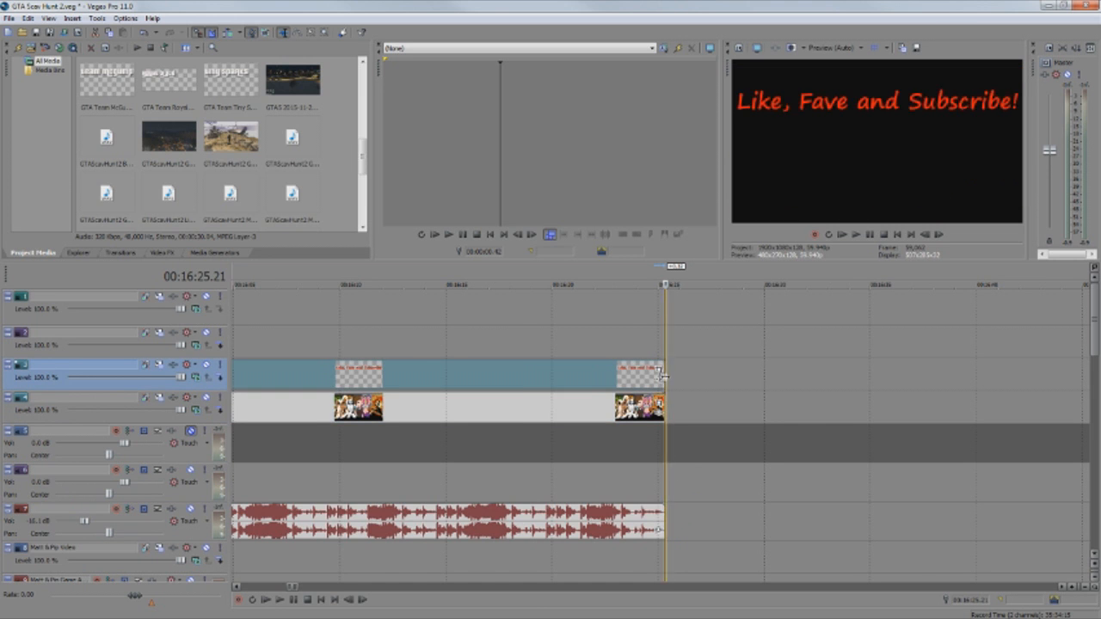
{"action": "scroll", "coordinate": [683, 472], "scroll_direction": "down", "scroll_amount": 3}
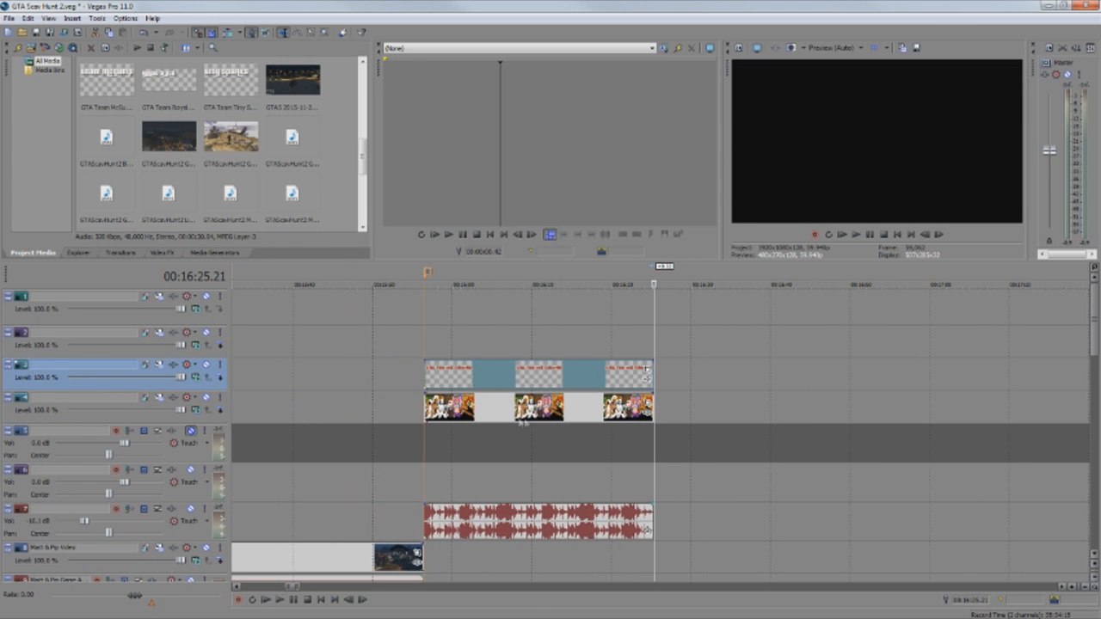
{"action": "left_click", "coordinate": [539, 275]}
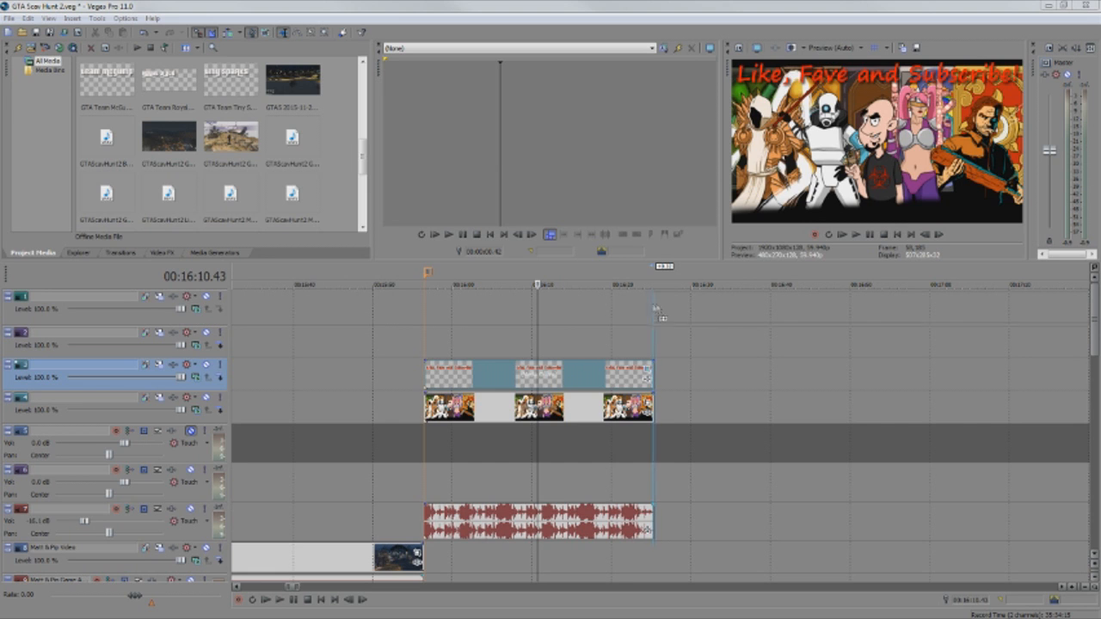
Place a gameplay clip after the end card and delete its new audio track.
{"action": "left_click_drag", "start_coordinate": [720, 316], "coordinate": [683, 313]}
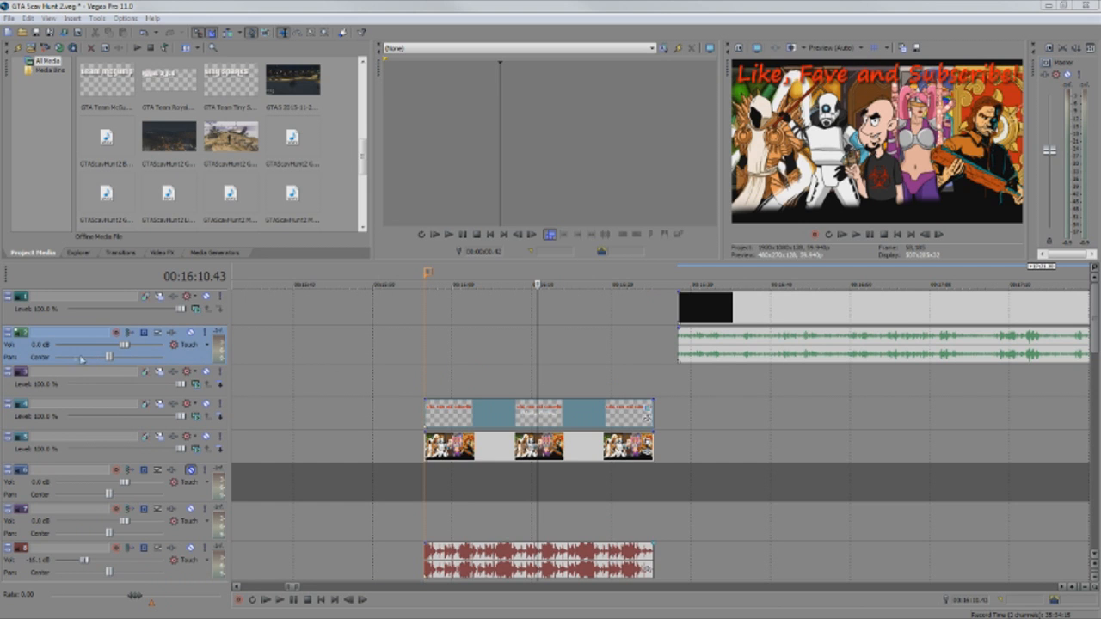
{"action": "right_click", "coordinate": [23, 348]}
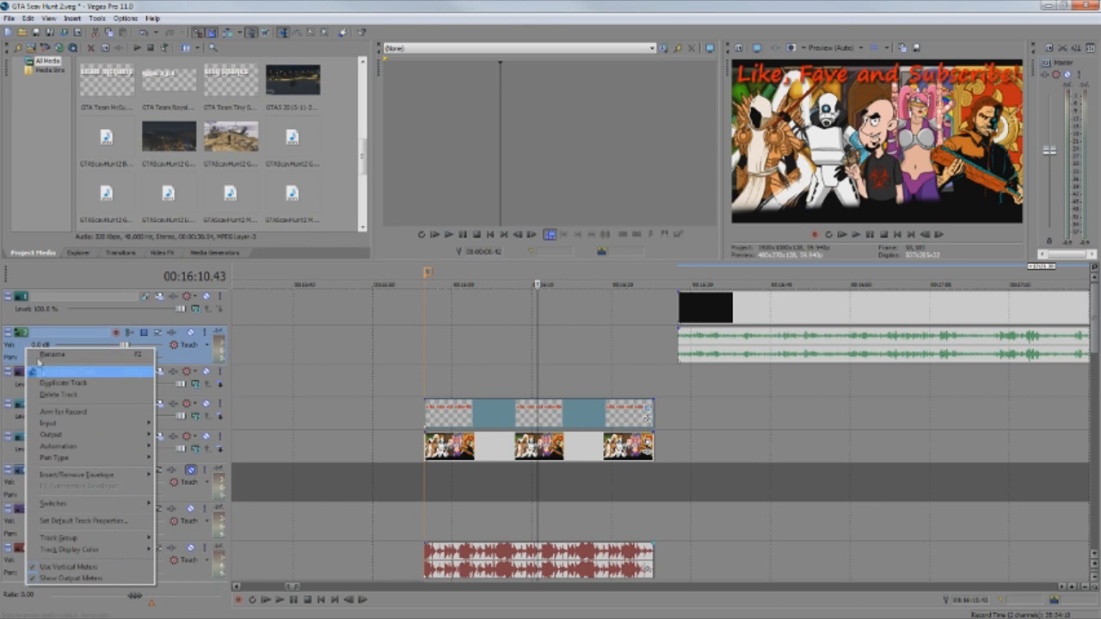
{"action": "left_click", "coordinate": [53, 396]}
Scrub through the new gameplay footage from around 16:47.
{"action": "left_click", "coordinate": [830, 300]}
{"action": "scroll", "coordinate": [823, 351], "scroll_direction": "down", "scroll_amount": 2}
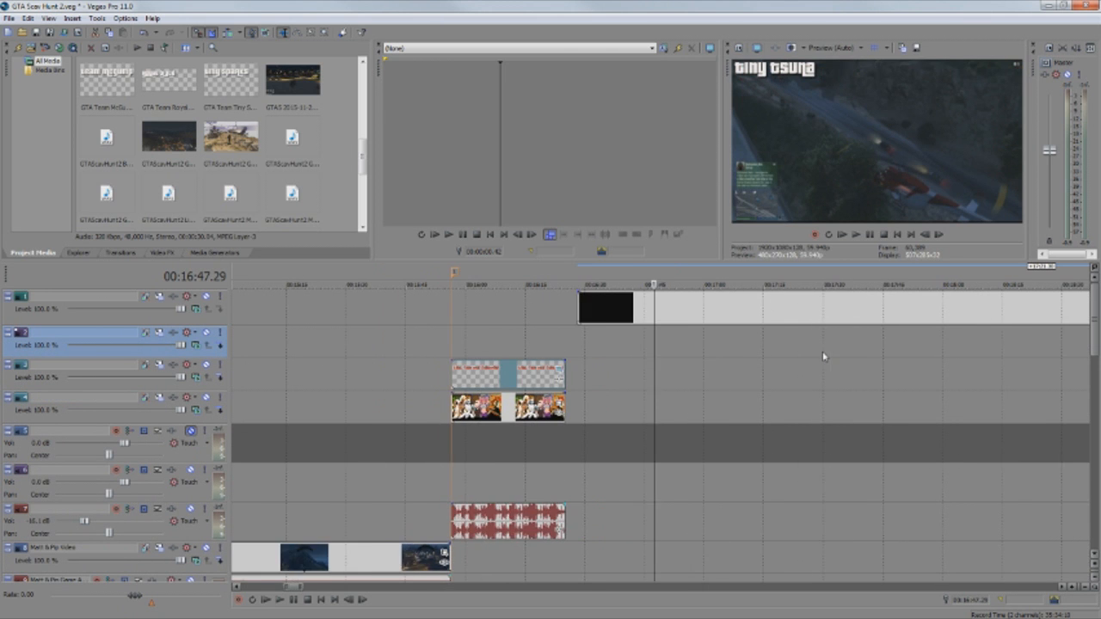
{"action": "scroll", "coordinate": [785, 342], "scroll_direction": "down", "scroll_amount": 1}
{"action": "left_click_drag", "start_coordinate": [654, 334], "coordinate": [756, 335]}
Move the top-track gameplay clip earlier and trim its start to match the end card.
{"action": "scroll", "coordinate": [767, 360], "scroll_direction": "up", "scroll_amount": 3}
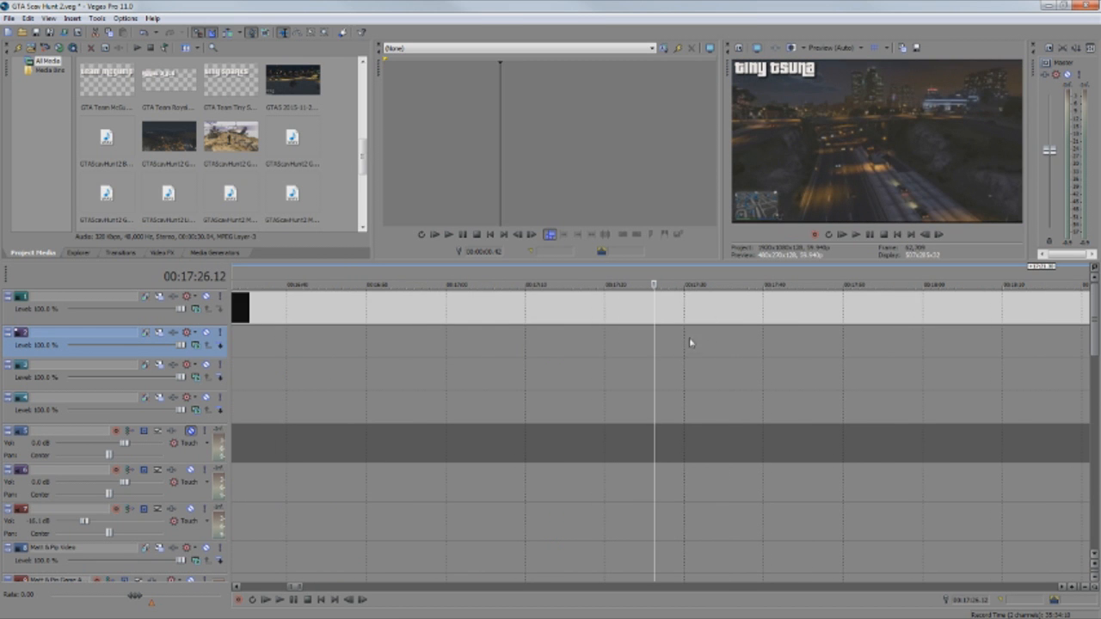
{"action": "left_click_drag", "start_coordinate": [655, 337], "coordinate": [718, 332]}
{"action": "left_click", "coordinate": [730, 301]}
{"action": "scroll", "coordinate": [718, 331], "scroll_direction": "down", "scroll_amount": 8}
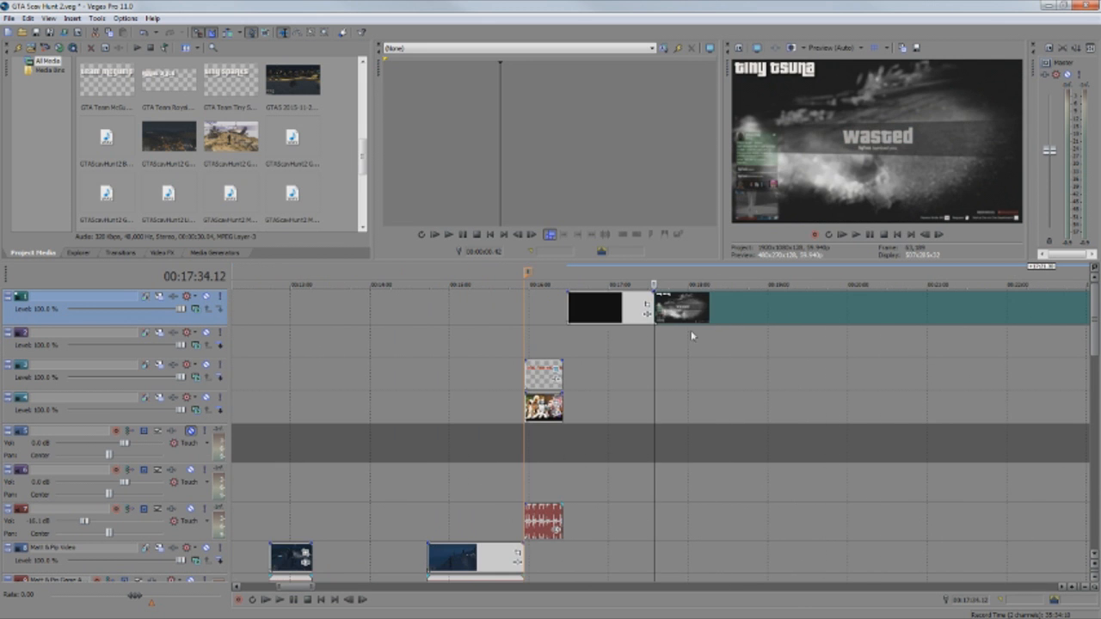
{"action": "left_click_drag", "start_coordinate": [600, 314], "coordinate": [531, 314]}
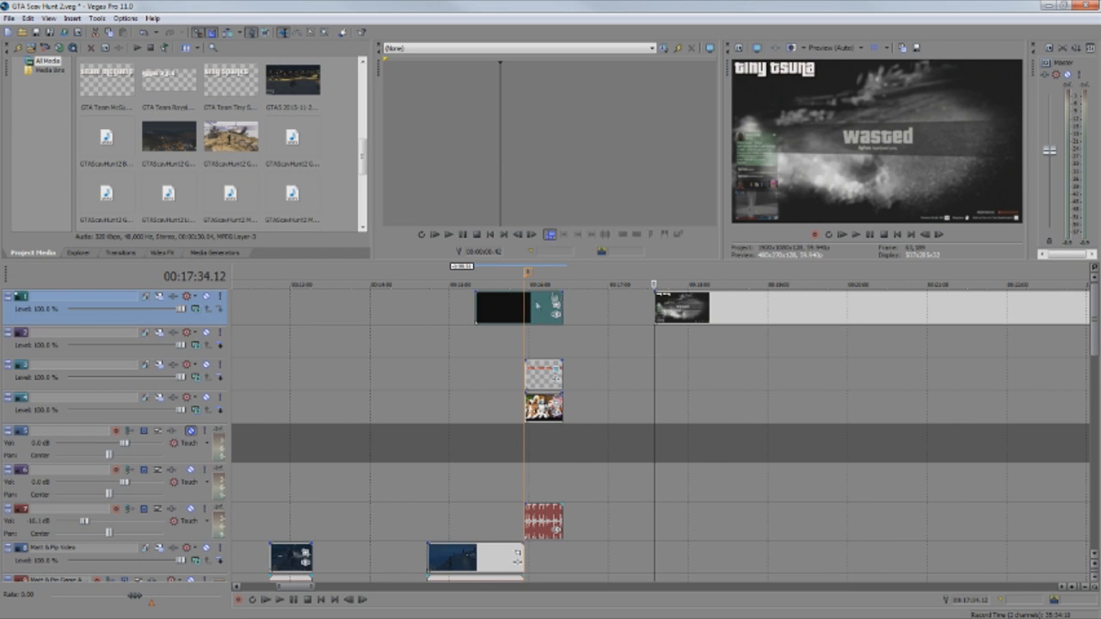
{"action": "left_click_drag", "start_coordinate": [476, 309], "coordinate": [525, 309]}
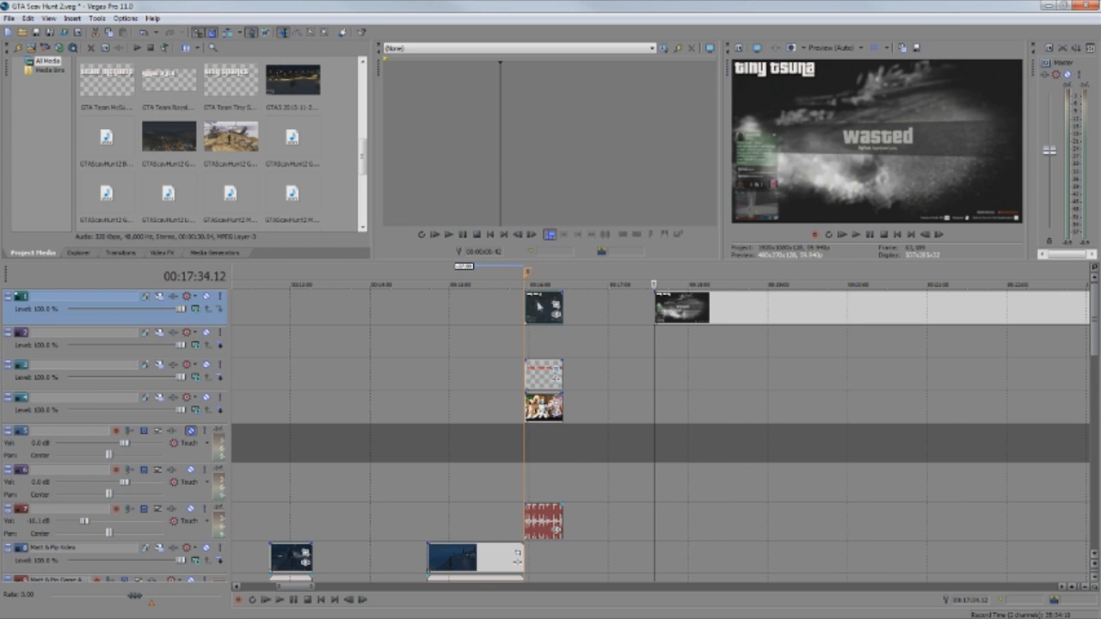
Delete the leftover later gameplay footage on the top track.
{"action": "left_click", "coordinate": [707, 310]}
{"action": "key", "text": "Delete"}
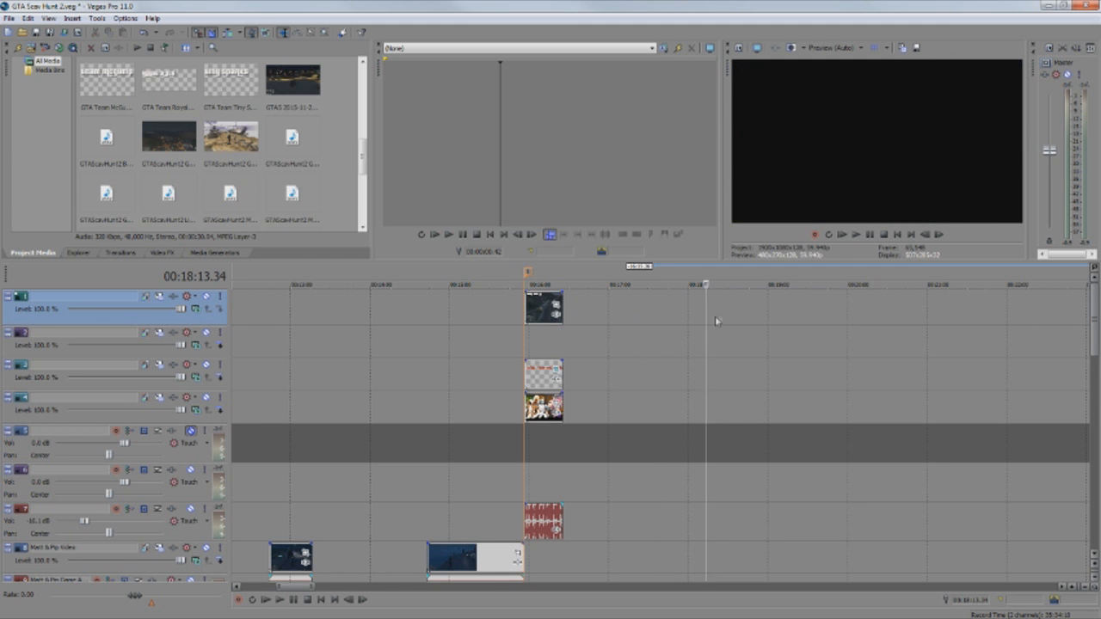
{"action": "left_click", "coordinate": [544, 277]}
{"action": "scroll", "coordinate": [641, 382], "scroll_direction": "up", "scroll_amount": 4}
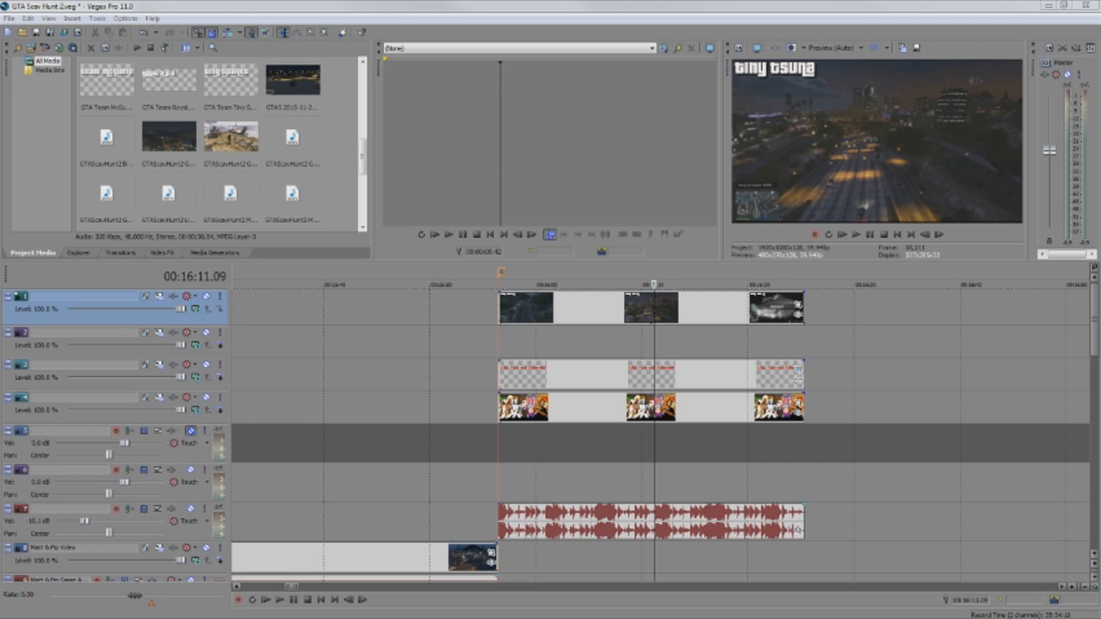
Float the Event Pan/Crop settings into a large window and zoom out its workspace.
{"action": "left_click_drag", "start_coordinate": [1096, 93], "coordinate": [161, 111]}
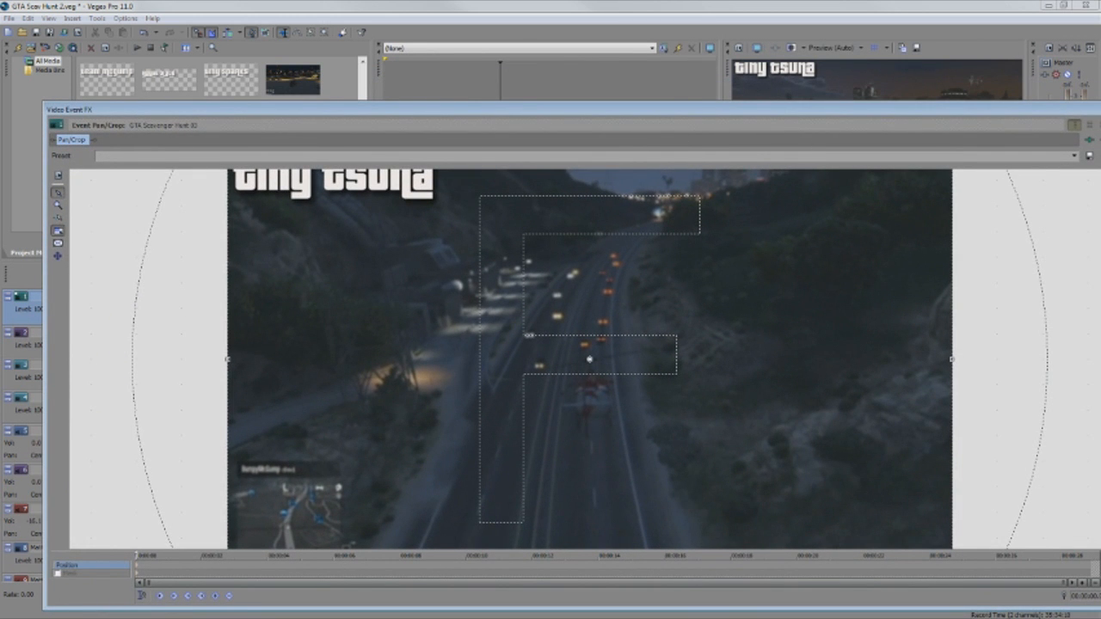
{"action": "left_click_drag", "start_coordinate": [1100, 222], "coordinate": [651, 215]}
{"action": "left_click_drag", "start_coordinate": [548, 110], "coordinate": [243, 134]}
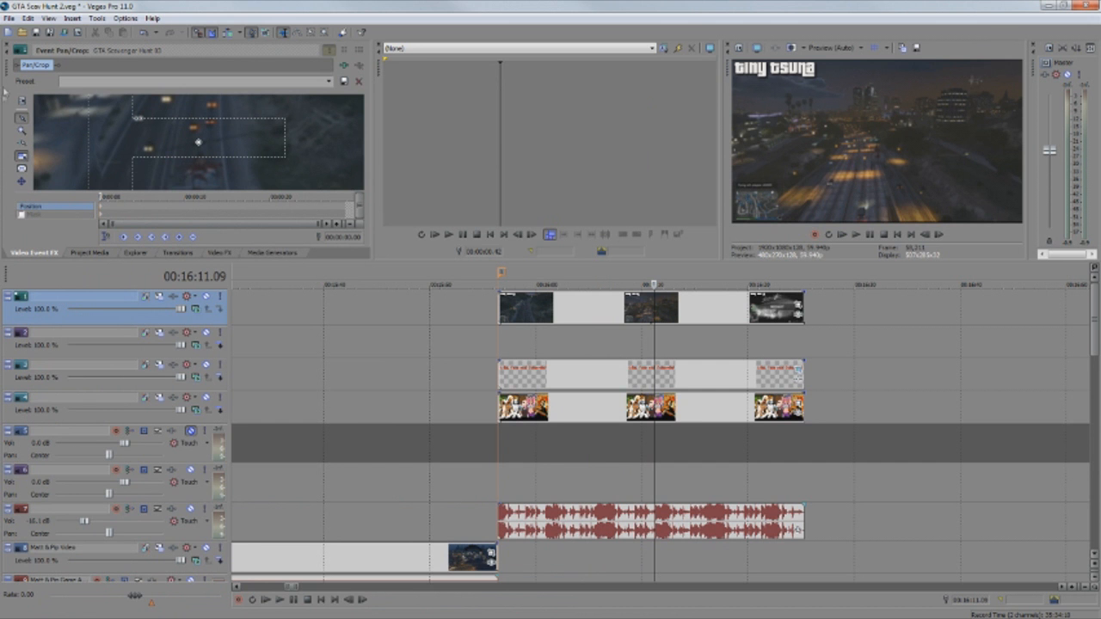
{"action": "left_click_drag", "start_coordinate": [6, 70], "coordinate": [92, 132]}
{"action": "left_click", "coordinate": [103, 211]}
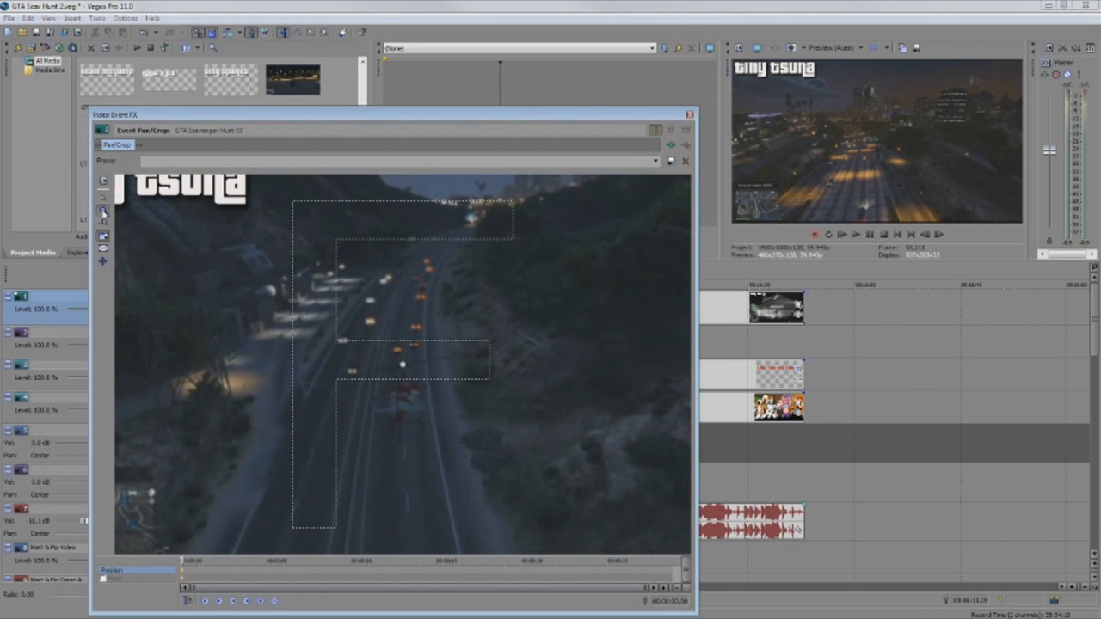
{"action": "right_click", "coordinate": [134, 225]}
{"action": "right_click", "coordinate": [212, 239]}
{"action": "left_click", "coordinate": [108, 198]}
{"action": "left_click_drag", "start_coordinate": [401, 323], "coordinate": [229, 187]}
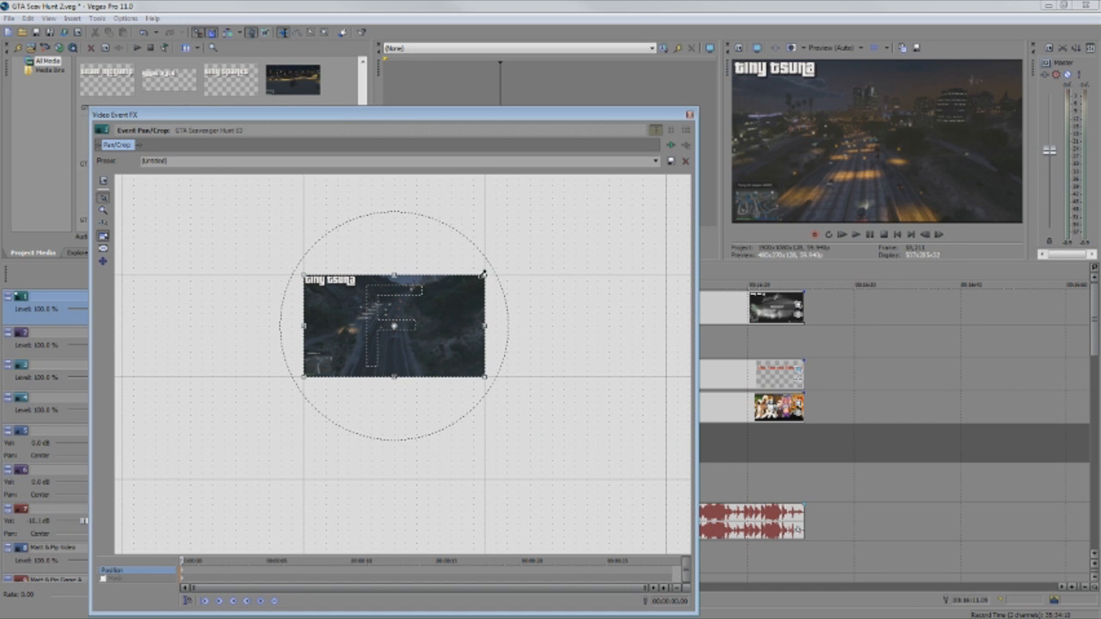
Enlarge and reposition the crop frame to make a small footage inset, then close the editor.
{"action": "left_click_drag", "start_coordinate": [483, 276], "coordinate": [645, 197]}
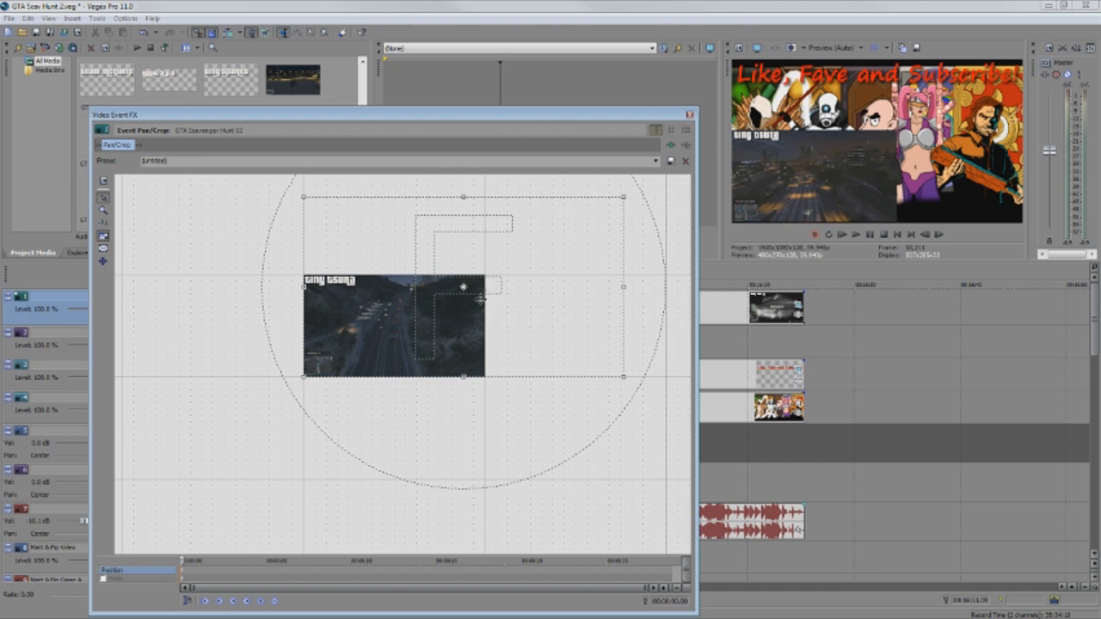
{"action": "left_click_drag", "start_coordinate": [200, 384], "coordinate": [103, 484]}
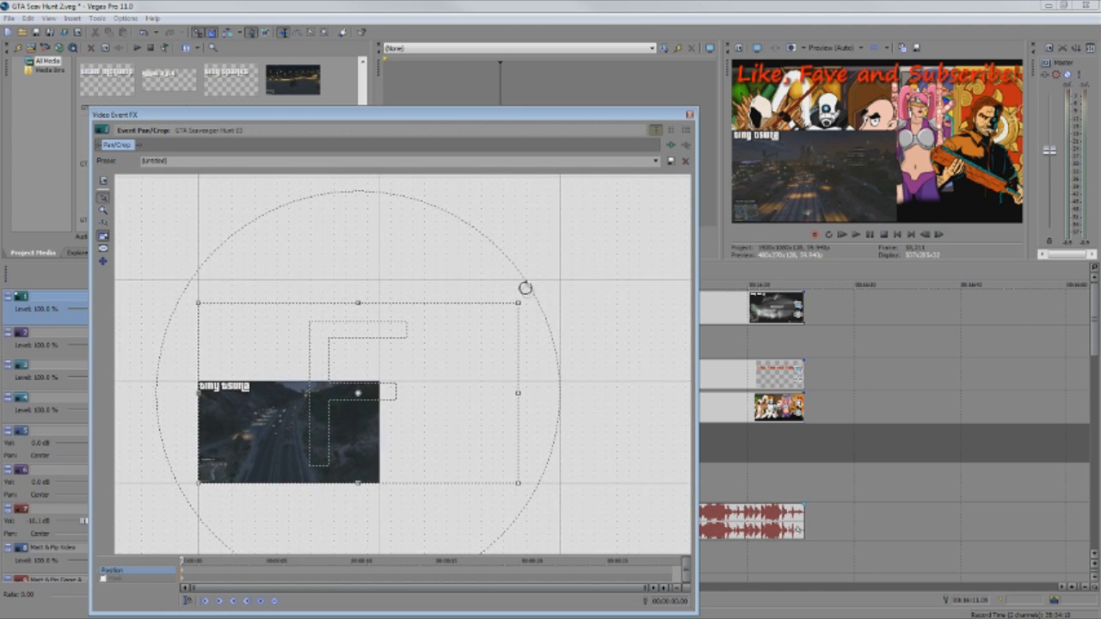
{"action": "left_click_drag", "start_coordinate": [517, 302], "coordinate": [665, 200]}
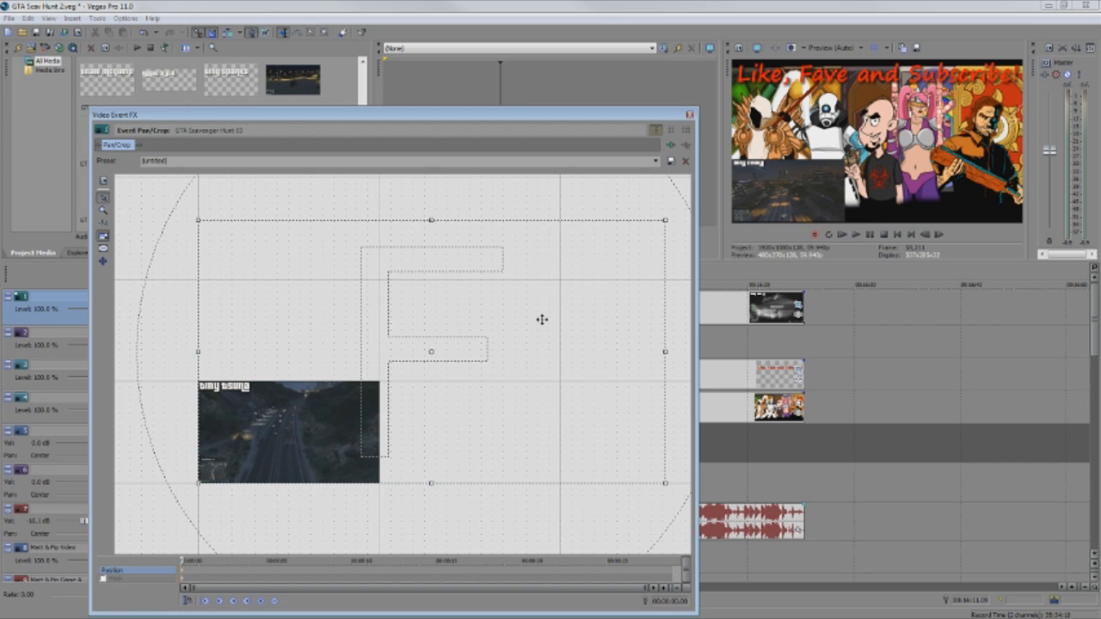
{"action": "left_click_drag", "start_coordinate": [565, 307], "coordinate": [543, 330]}
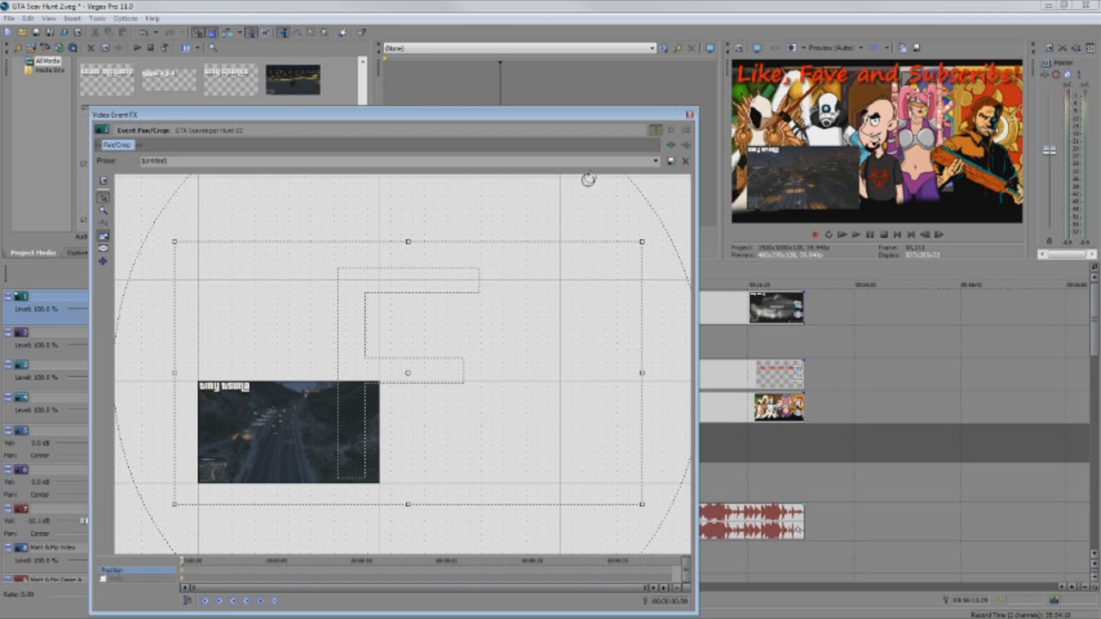
{"action": "left_click", "coordinate": [690, 115]}
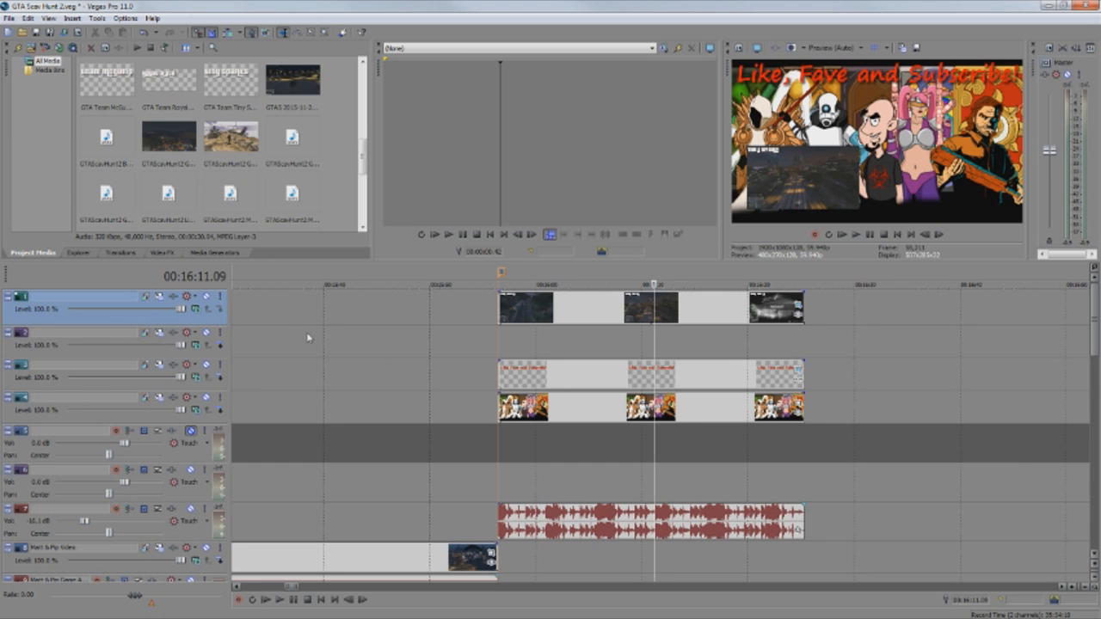
Insert a new video track and place a Legacy Text default text event on it.
{"action": "right_click", "coordinate": [40, 316]}
{"action": "left_click", "coordinate": [86, 341]}
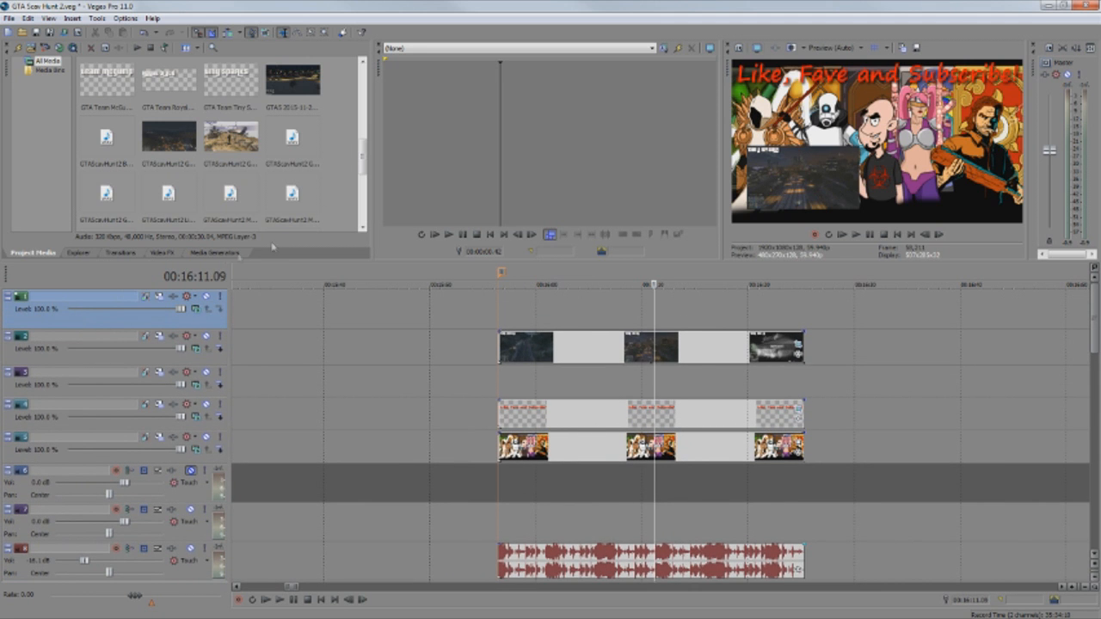
{"action": "left_click", "coordinate": [215, 252]}
{"action": "left_click", "coordinate": [51, 145]}
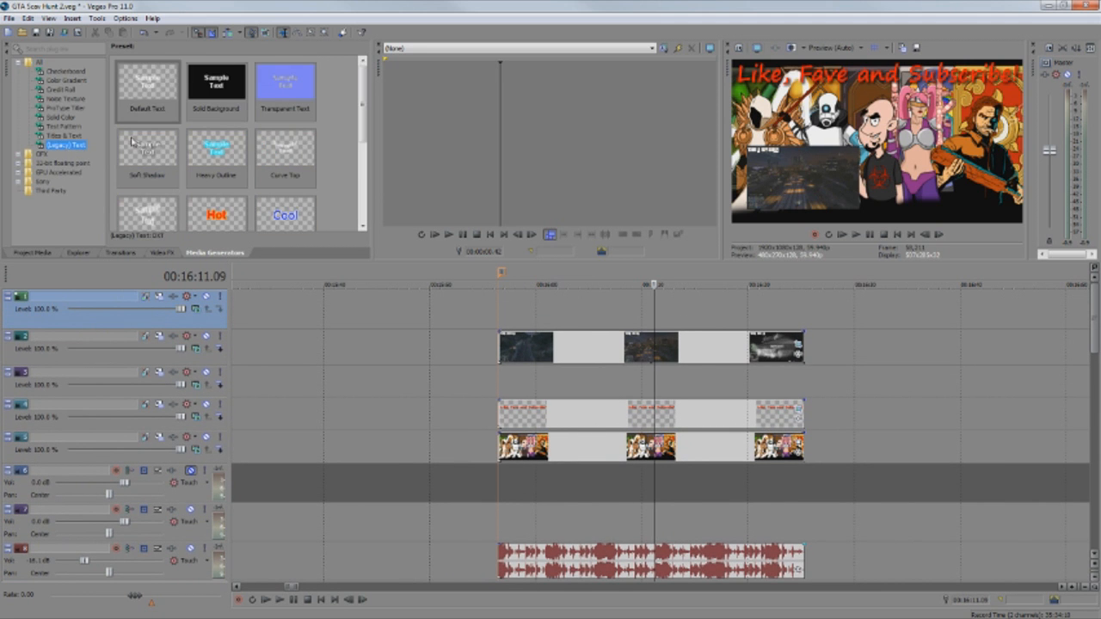
{"action": "left_click_drag", "start_coordinate": [138, 86], "coordinate": [504, 325]}
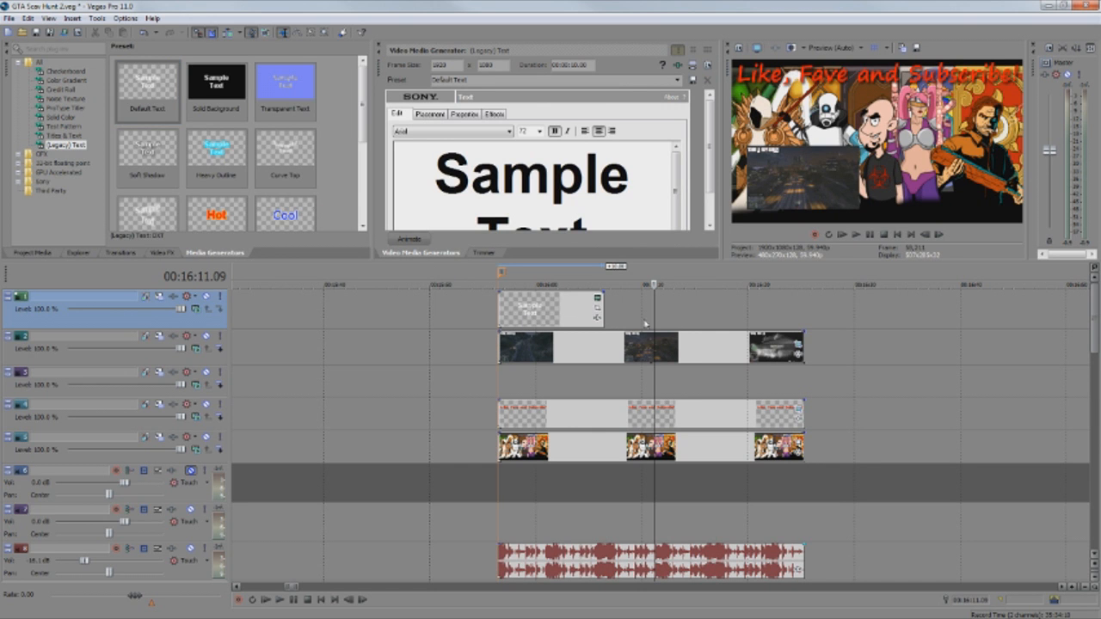
Stretch the text event across all three clips and clear its sample text.
{"action": "left_click_drag", "start_coordinate": [603, 311], "coordinate": [801, 306]}
{"action": "left_click_drag", "start_coordinate": [613, 210], "coordinate": [466, 120]}
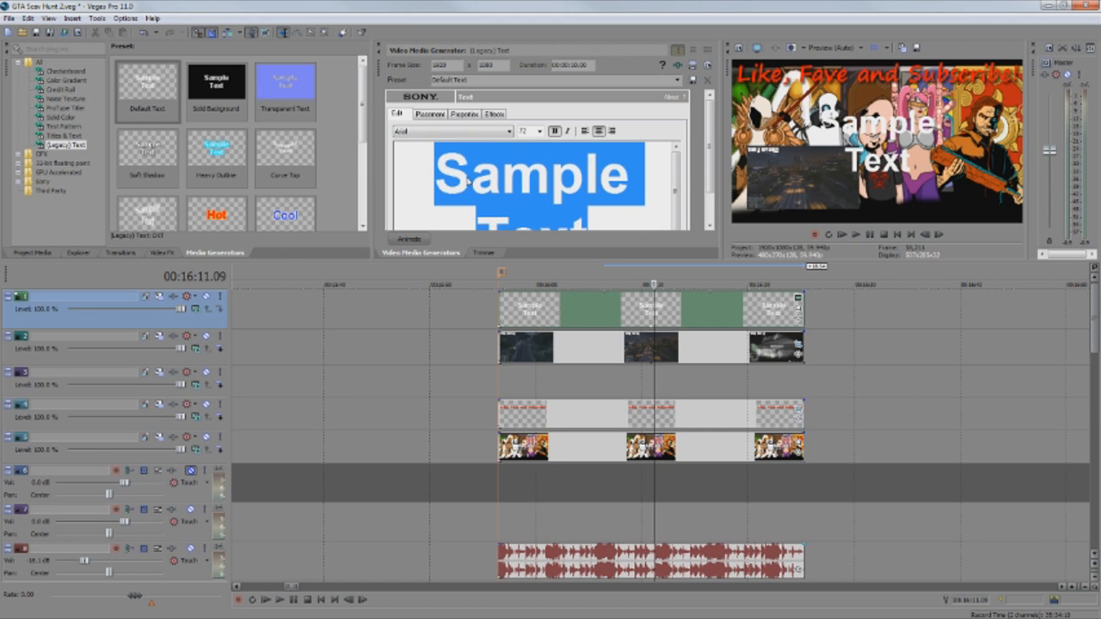
{"action": "key", "text": "Delete"}
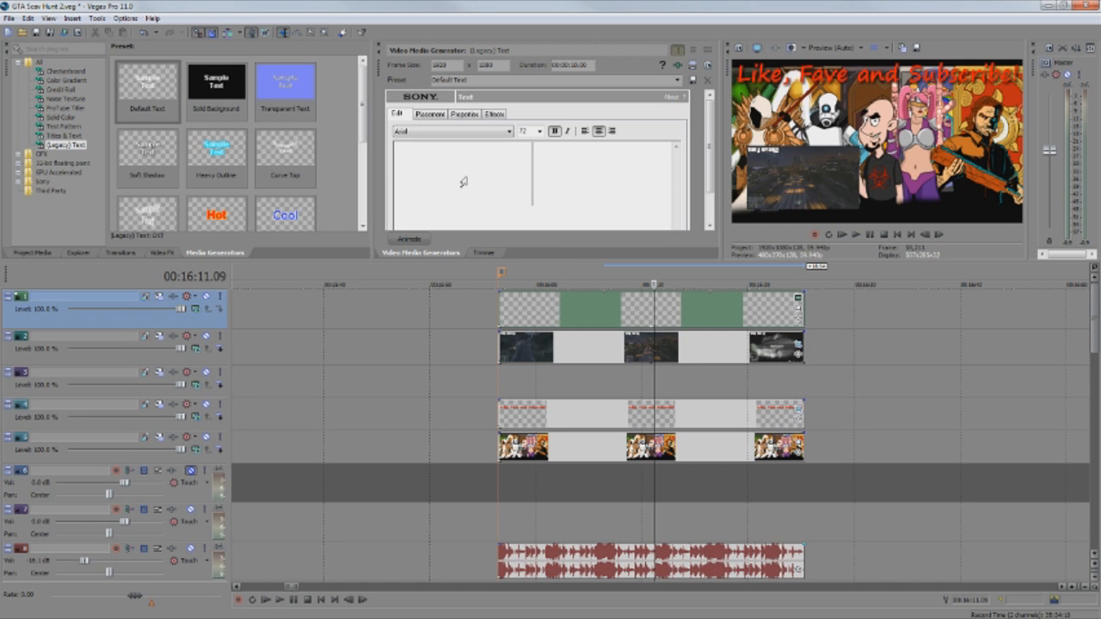
Type 'More GTA V!' and format it in Segoe Print at size 28.
{"action": "type", "text": "More GTA V"}
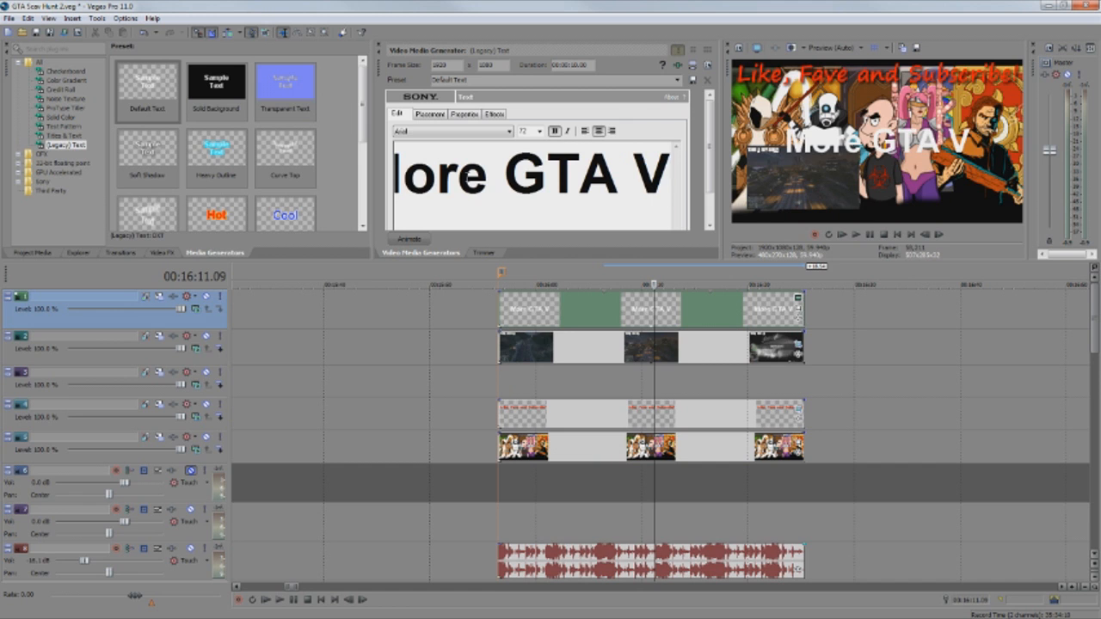
{"action": "type", "text": "!"}
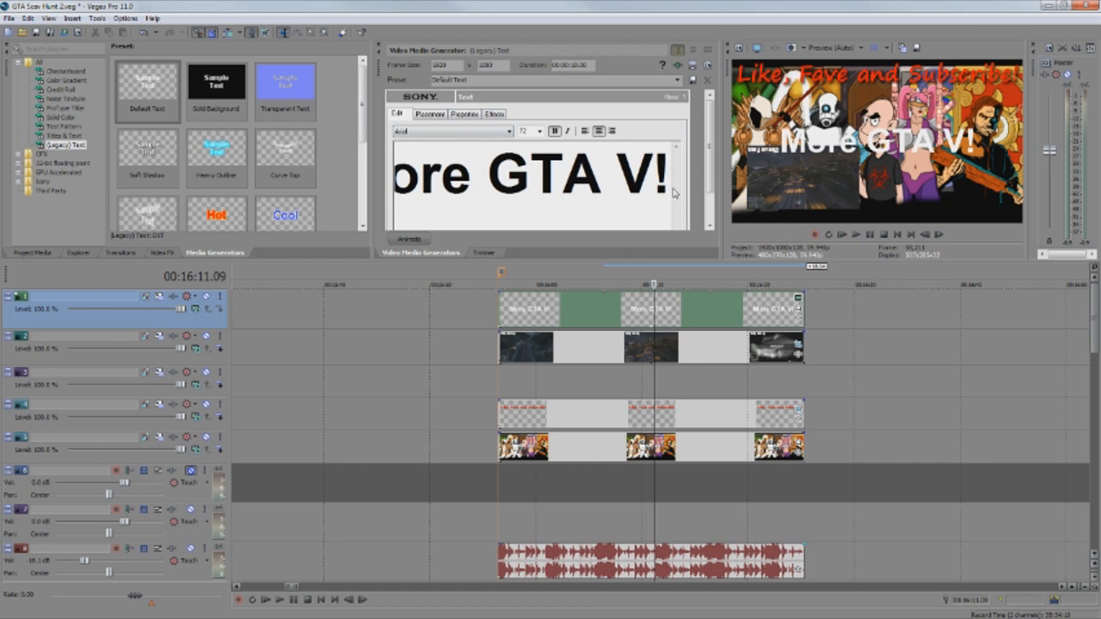
{"action": "left_click_drag", "start_coordinate": [673, 193], "coordinate": [325, 179]}
{"action": "left_click", "coordinate": [508, 131]}
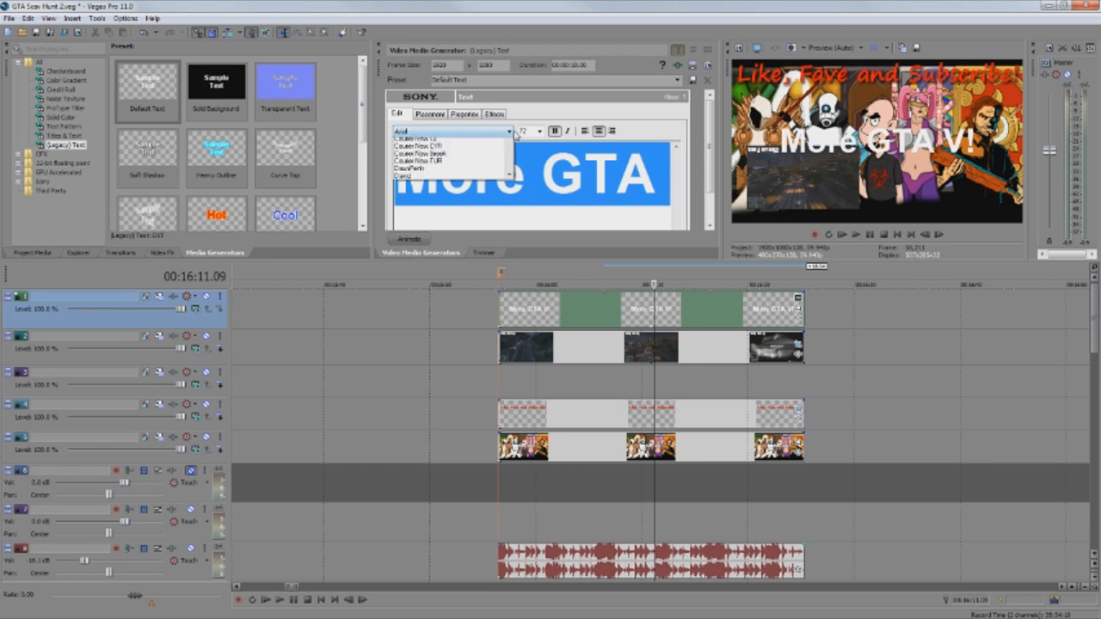
{"action": "left_click_drag", "start_coordinate": [511, 187], "coordinate": [514, 299]}
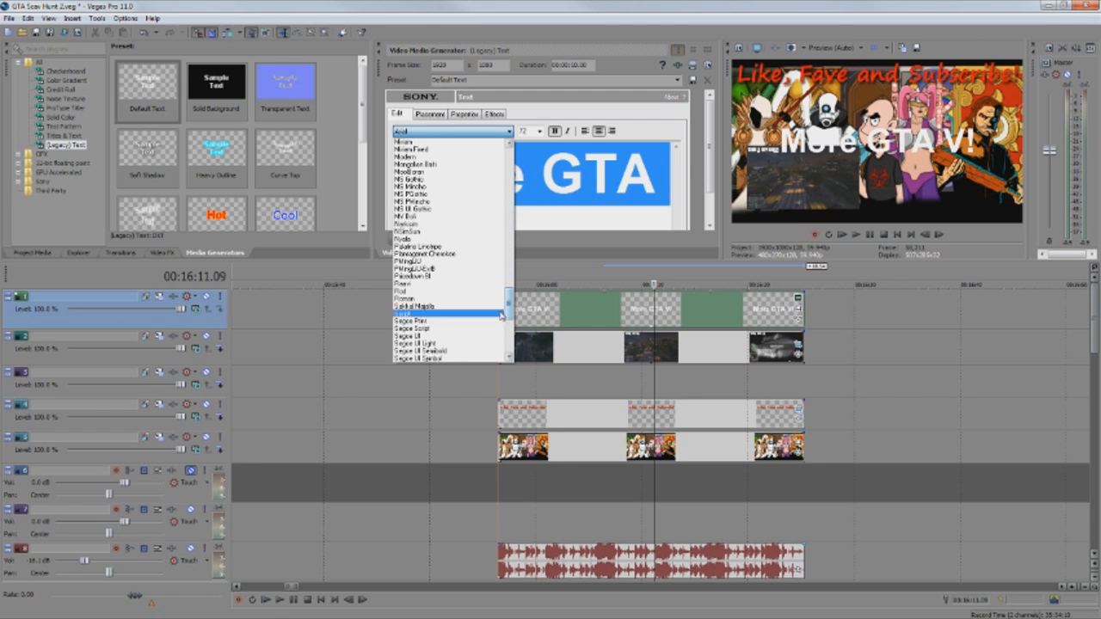
{"action": "left_click", "coordinate": [477, 321]}
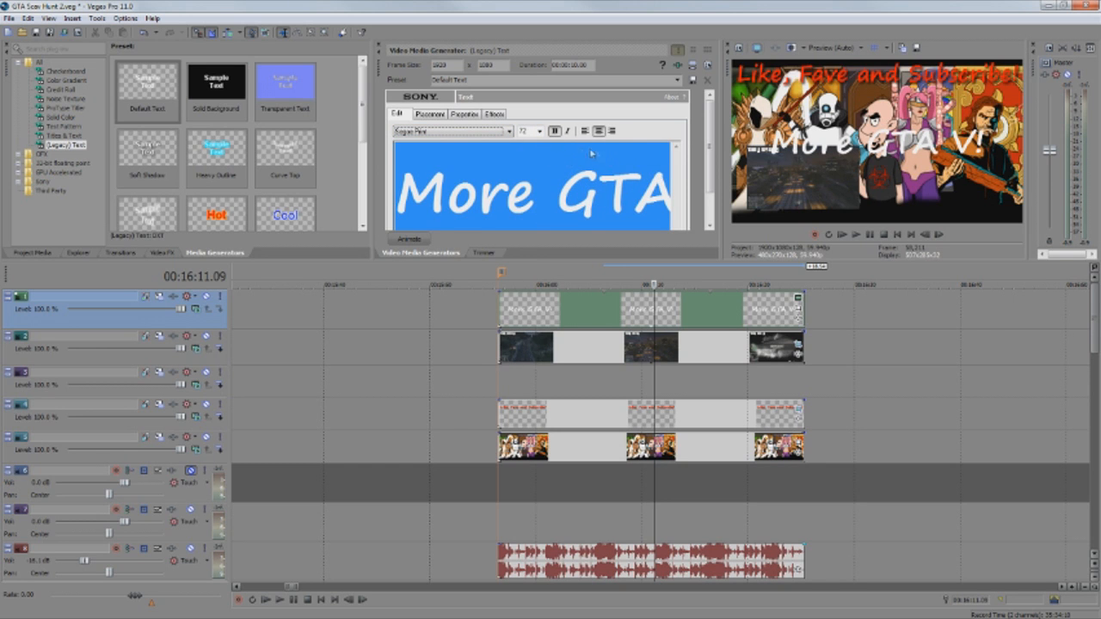
{"action": "left_click", "coordinate": [539, 131]}
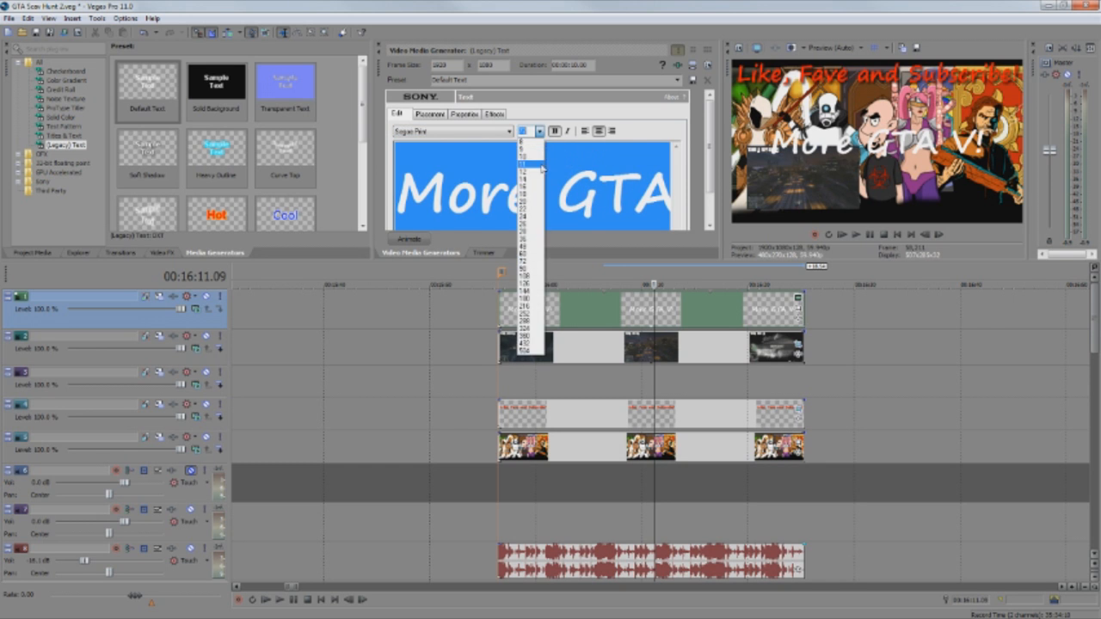
{"action": "left_click", "coordinate": [541, 233]}
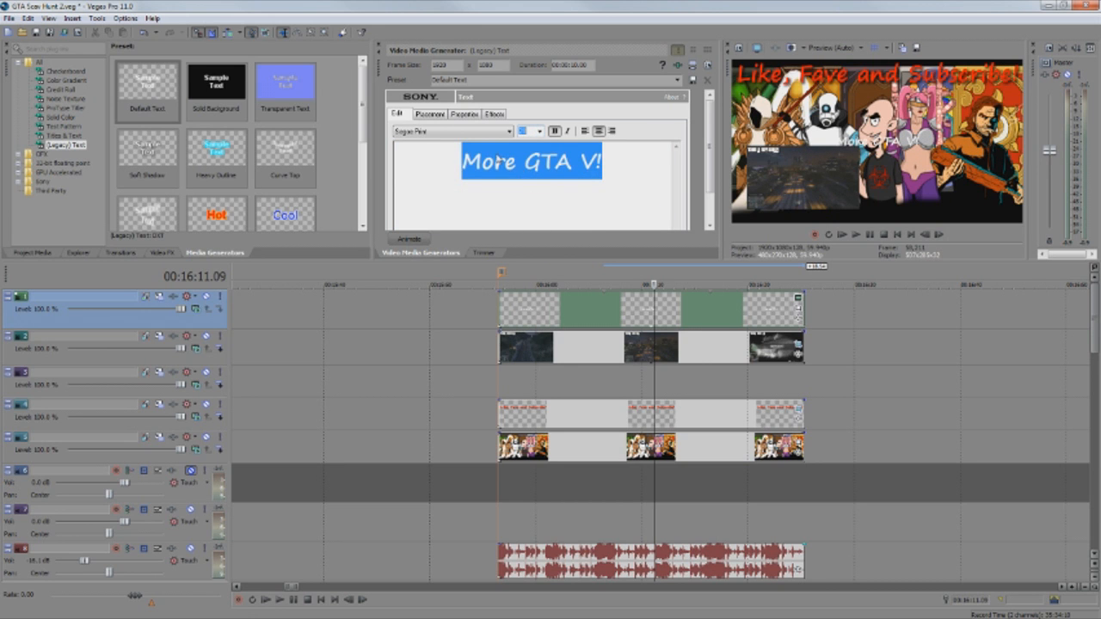
{"action": "left_click", "coordinate": [430, 114]}
{"action": "scroll", "coordinate": [709, 162], "scroll_direction": "down", "scroll_amount": 1}
Place the 'More GTA V!' text at the frame's bottom-left and move its track below the video track.
{"action": "left_click_drag", "start_coordinate": [466, 177], "coordinate": [434, 210]}
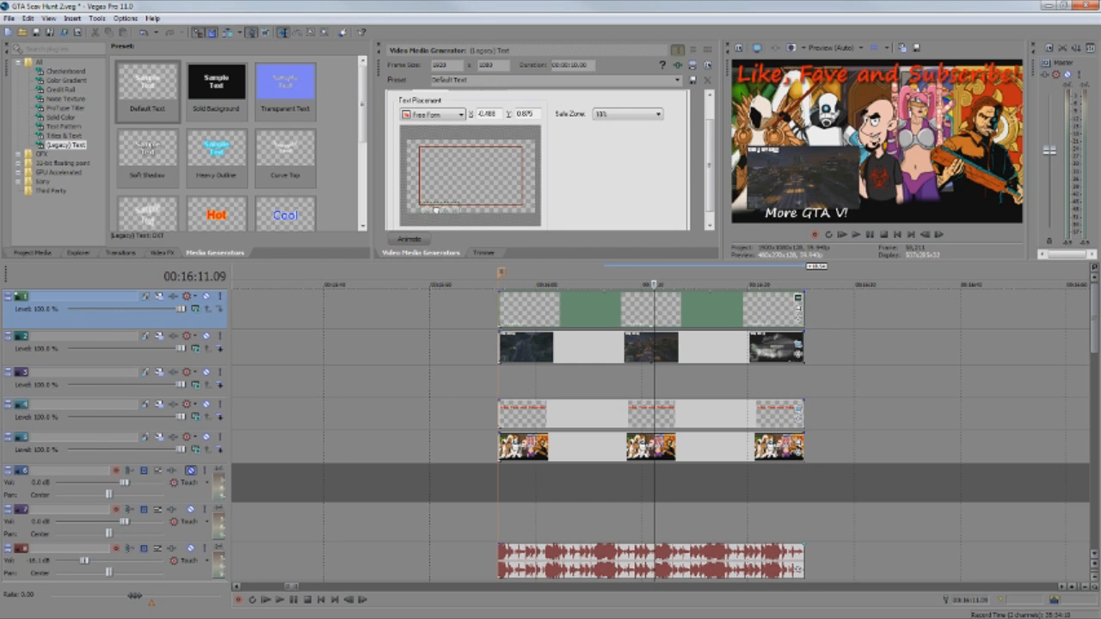
{"action": "left_click_drag", "start_coordinate": [436, 210], "coordinate": [435, 208]}
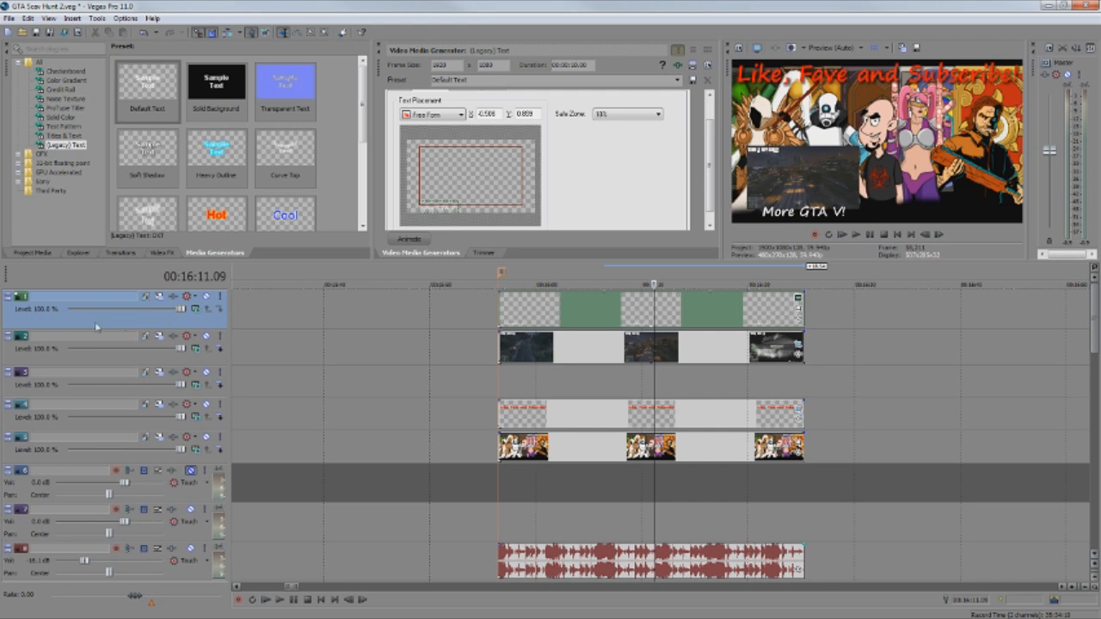
{"action": "left_click_drag", "start_coordinate": [61, 313], "coordinate": [62, 364]}
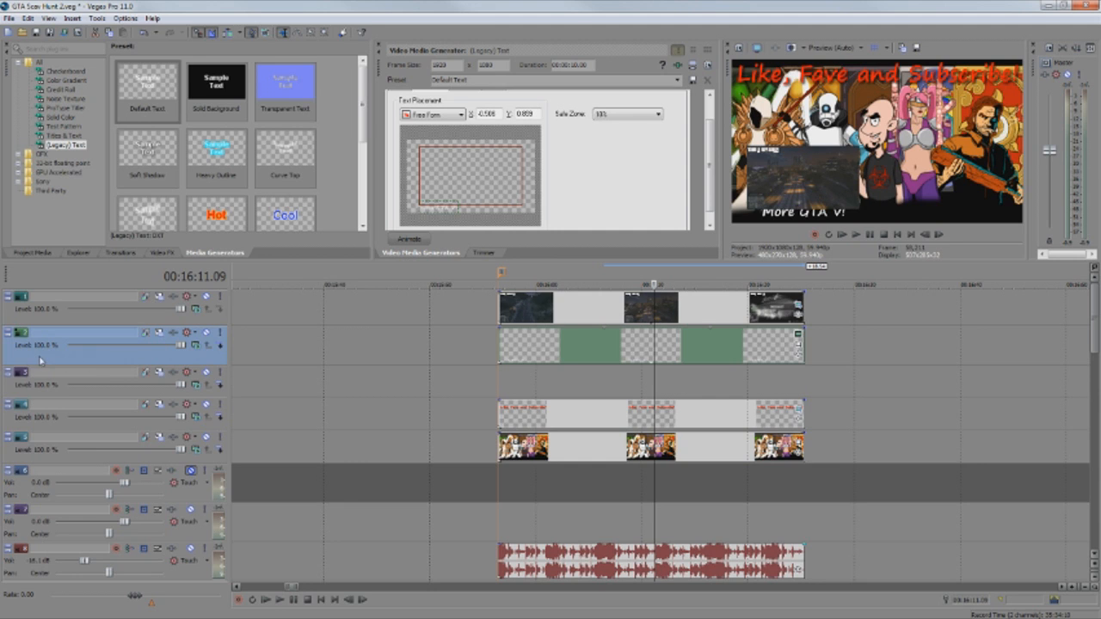
Insert a new empty top video track, collapse the text track to minimum height, show Project Media.
{"action": "left_click_drag", "start_coordinate": [54, 362], "coordinate": [54, 305]}
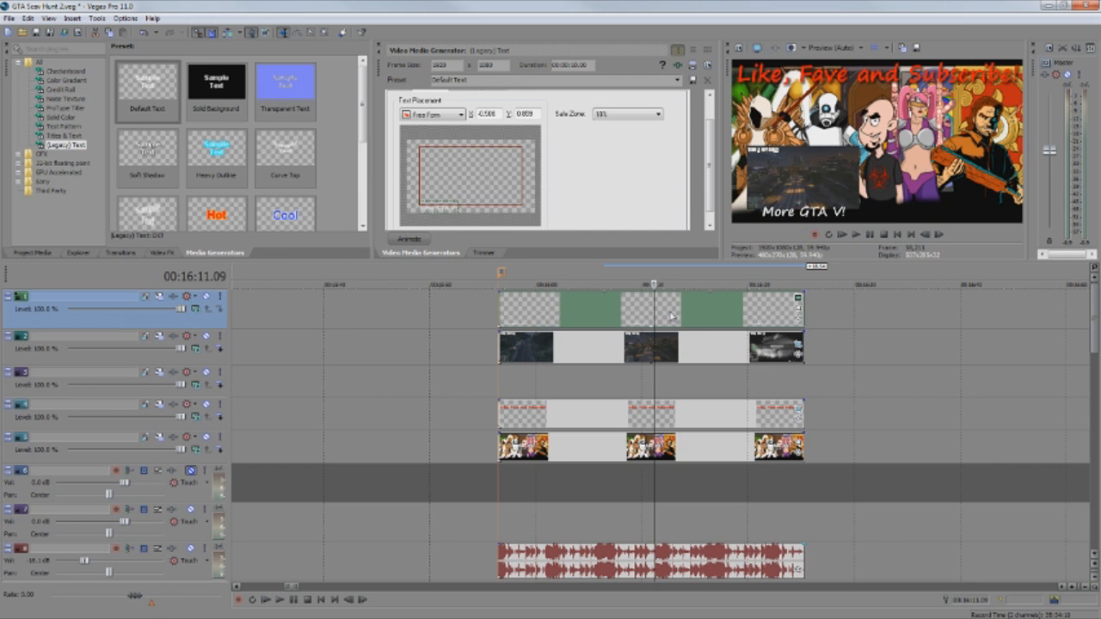
{"action": "right_click", "coordinate": [70, 319]}
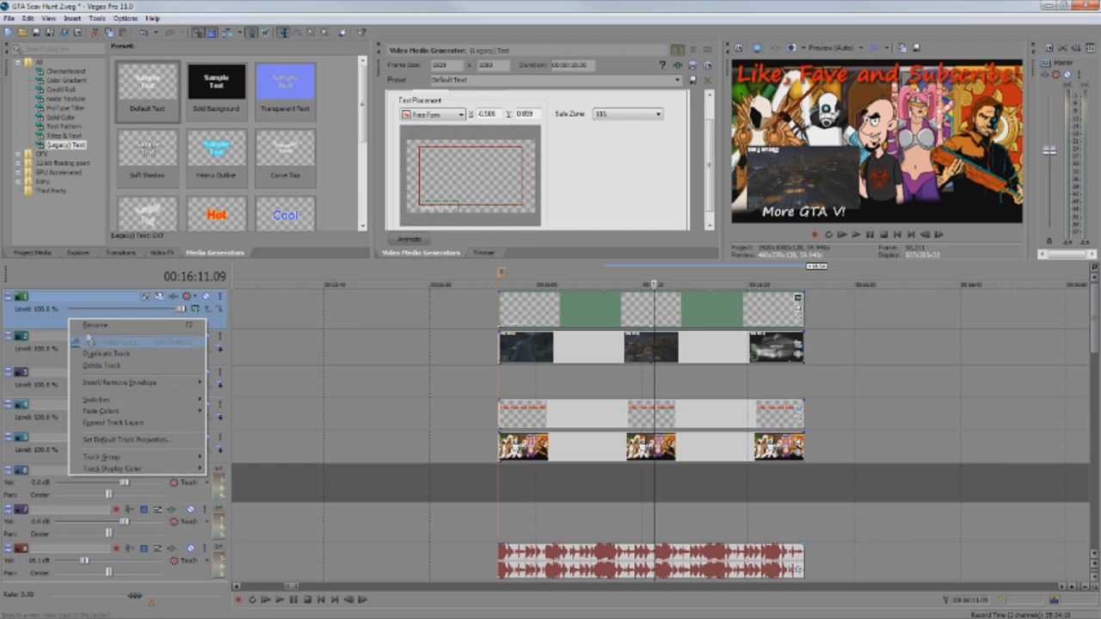
{"action": "left_click", "coordinate": [91, 342]}
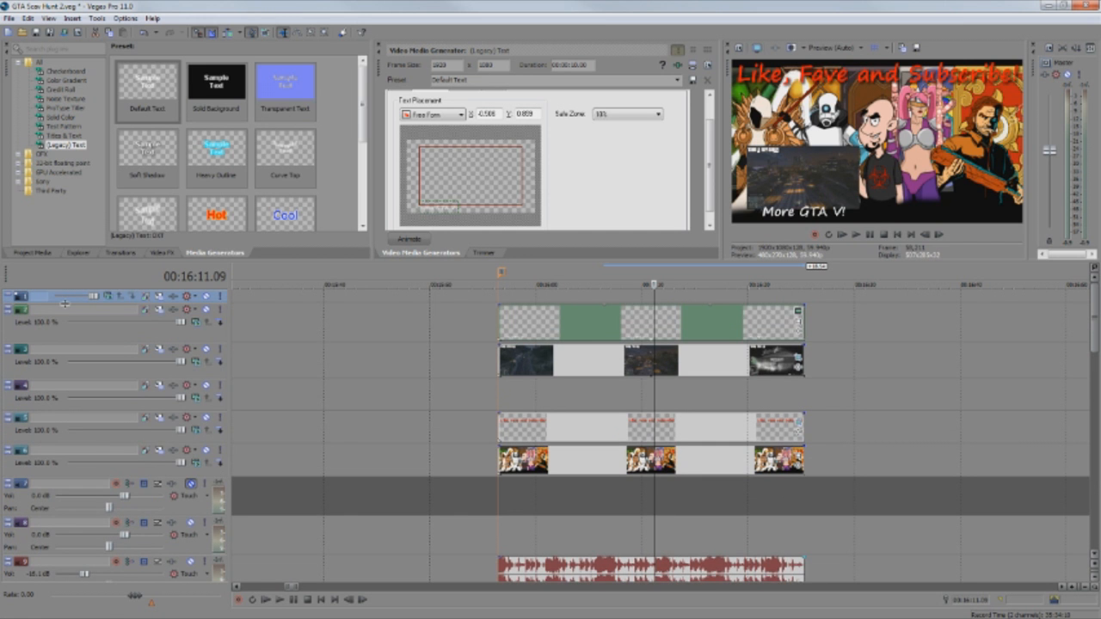
{"action": "left_click", "coordinate": [63, 372]}
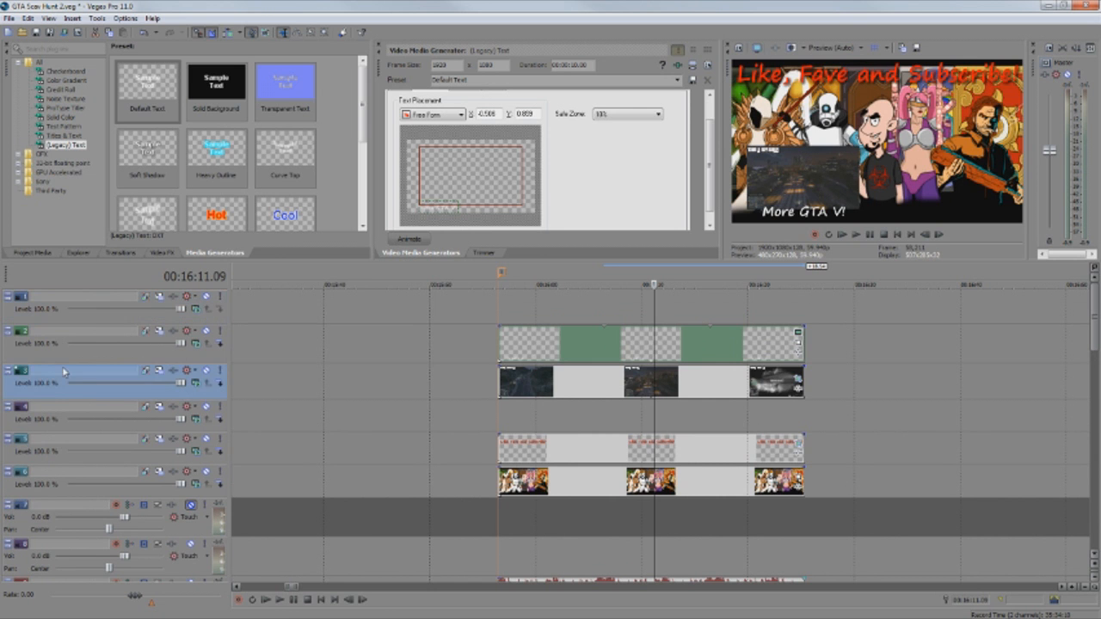
{"action": "left_click_drag", "start_coordinate": [75, 365], "coordinate": [75, 340]}
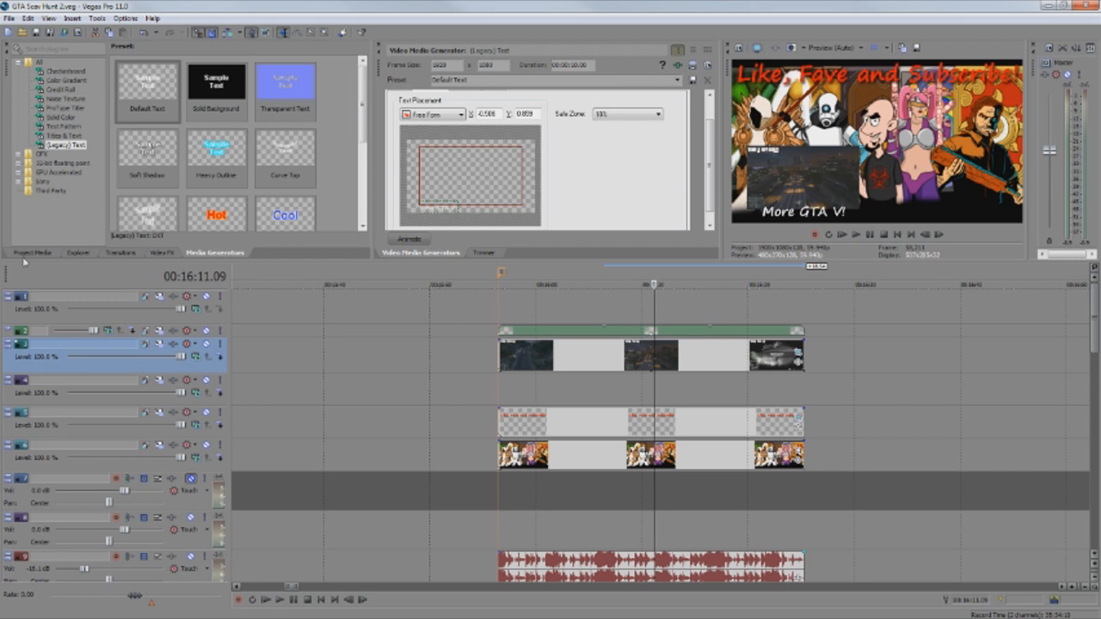
{"action": "left_click", "coordinate": [31, 253]}
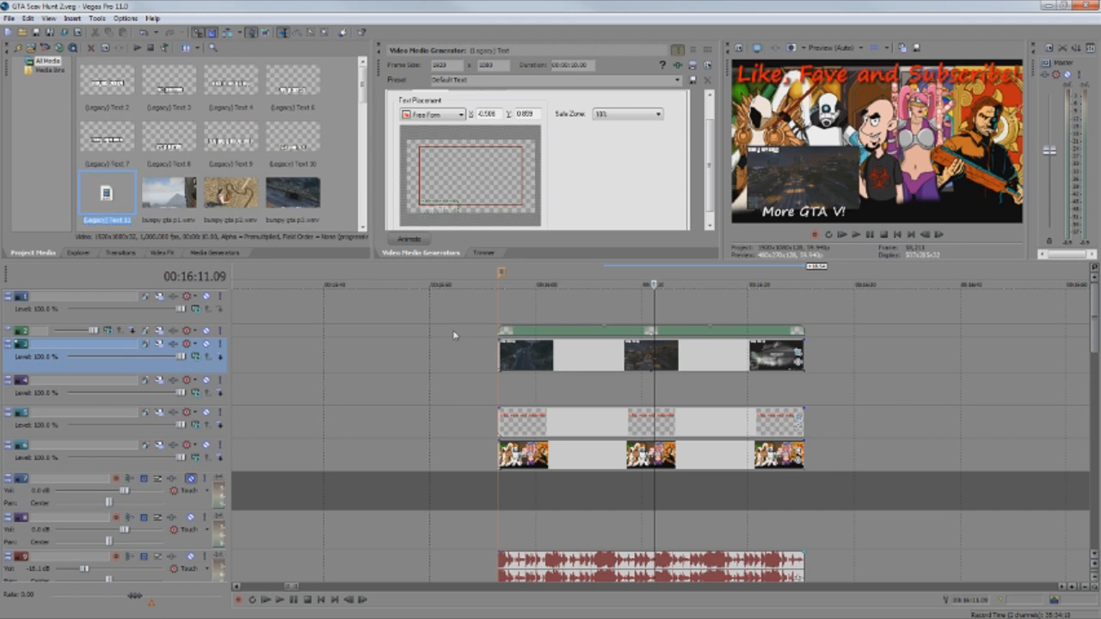
Rename the fifth track, holding the red music clips, to 'Music', then jump to about 02:28.
{"action": "left_click", "coordinate": [479, 366]}
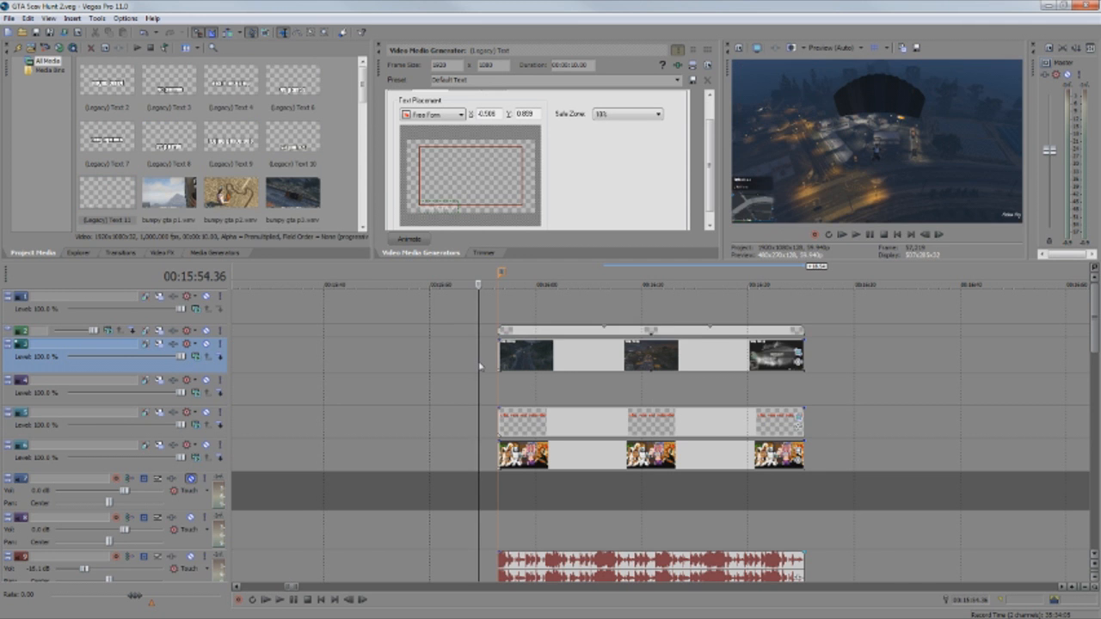
{"action": "scroll", "coordinate": [479, 366], "scroll_direction": "down", "scroll_amount": 2}
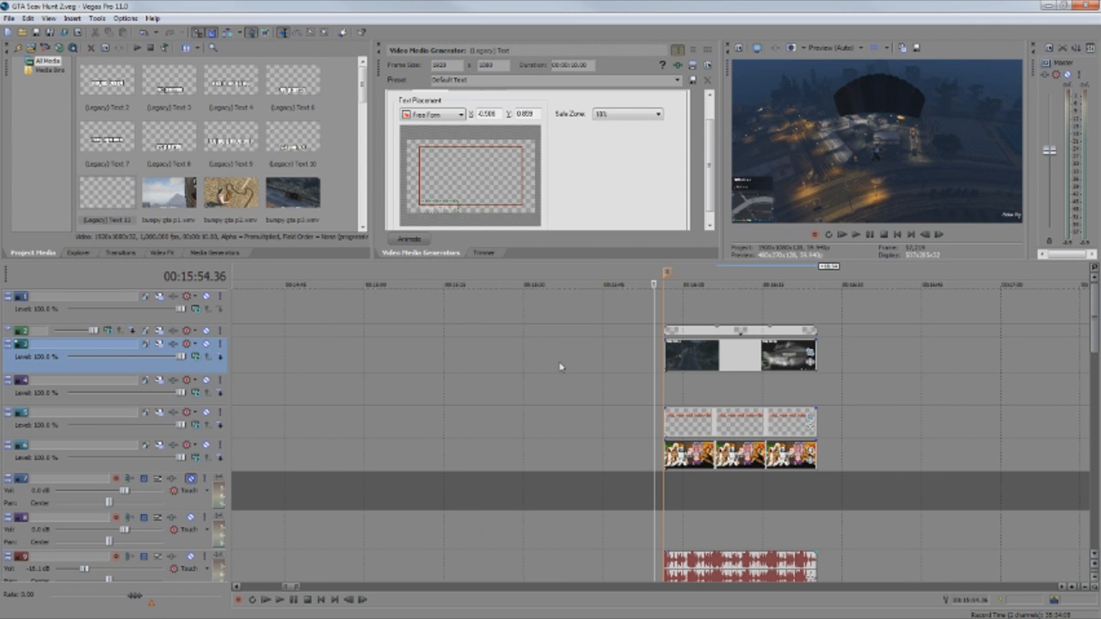
{"action": "scroll", "coordinate": [560, 367], "scroll_direction": "down", "scroll_amount": 1}
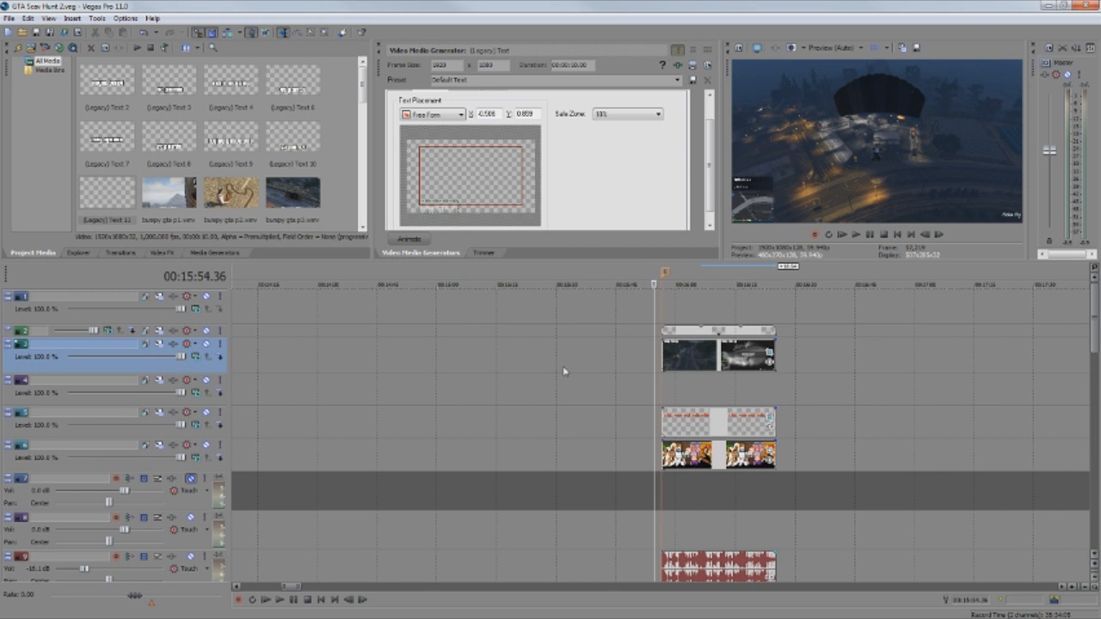
{"action": "scroll", "coordinate": [811, 510], "scroll_direction": "down", "scroll_amount": 1}
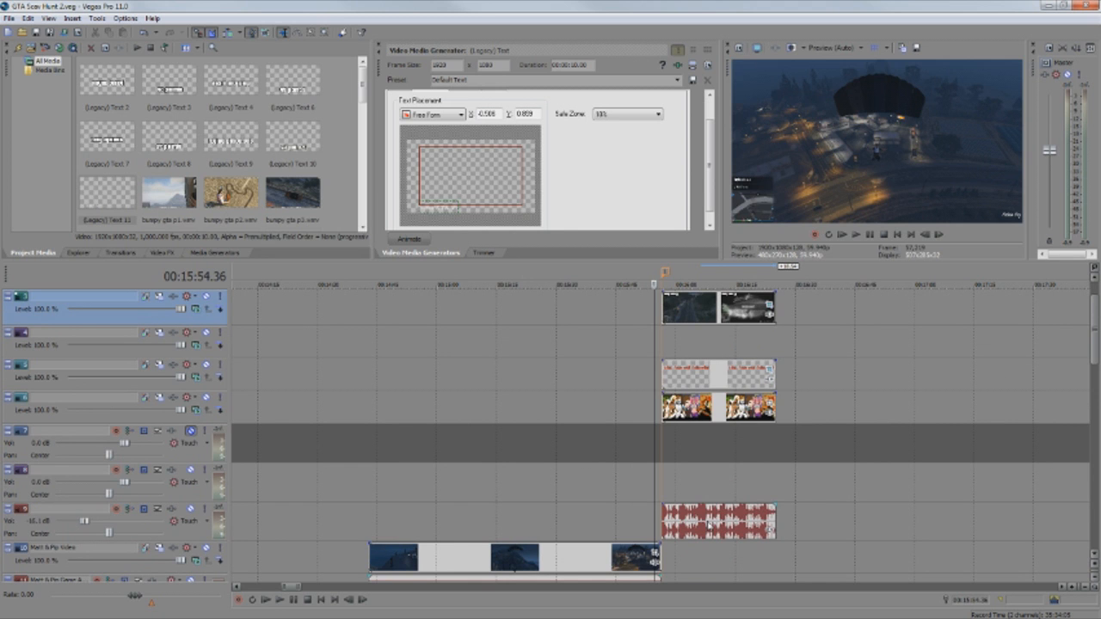
{"action": "scroll", "coordinate": [568, 466], "scroll_direction": "down", "scroll_amount": 2}
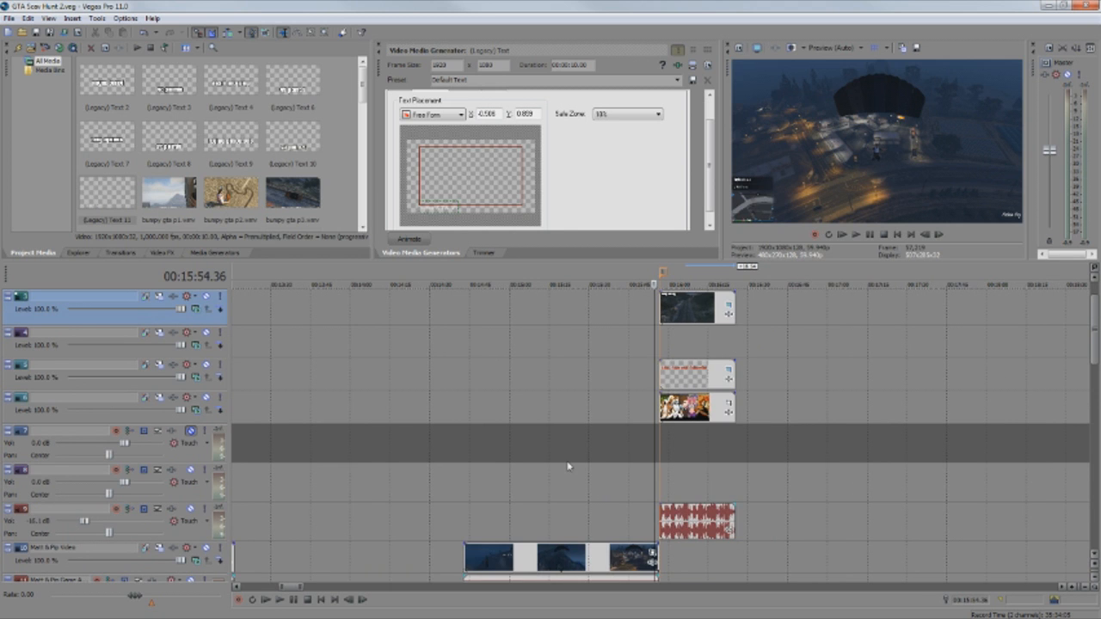
{"action": "scroll", "coordinate": [550, 459], "scroll_direction": "down", "scroll_amount": 2}
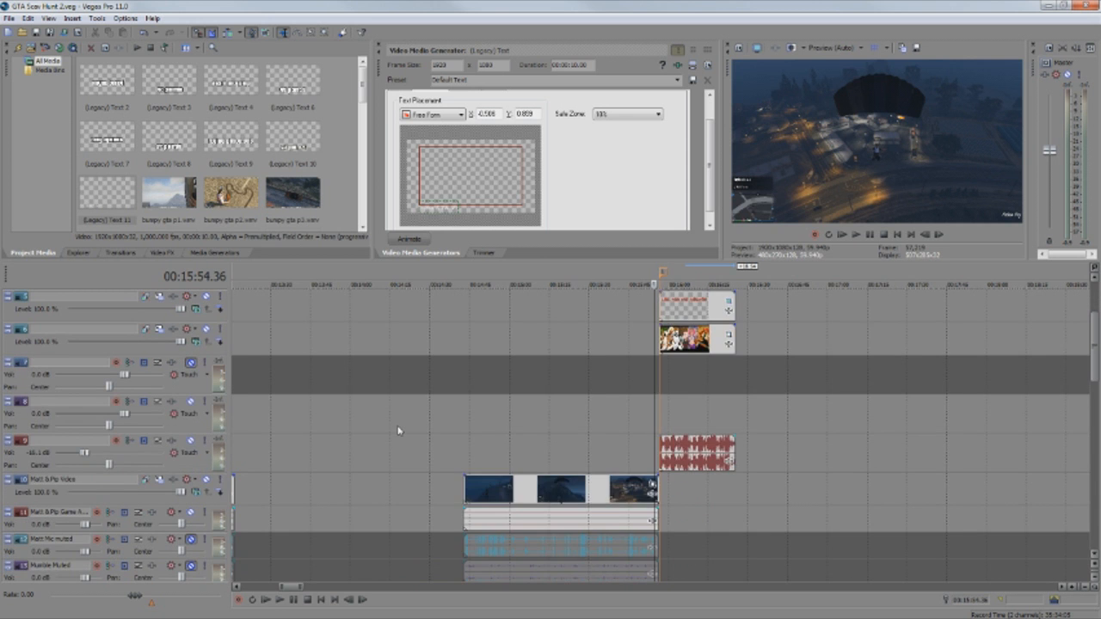
{"action": "scroll", "coordinate": [399, 431], "scroll_direction": "down", "scroll_amount": 6}
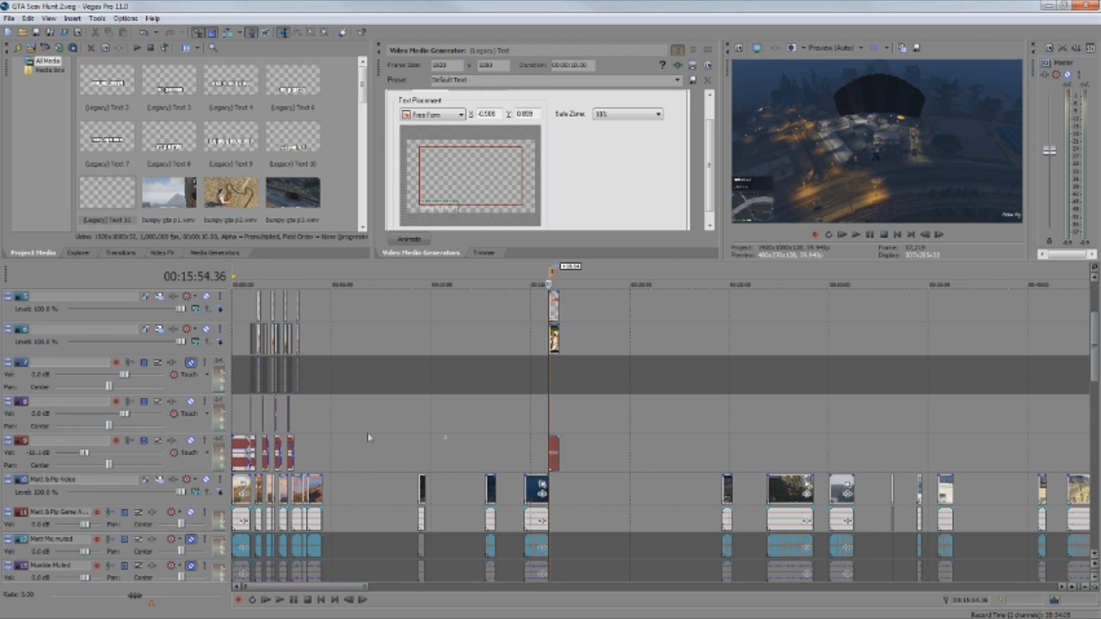
{"action": "right_click", "coordinate": [52, 446]}
{"action": "left_click", "coordinate": [71, 212]}
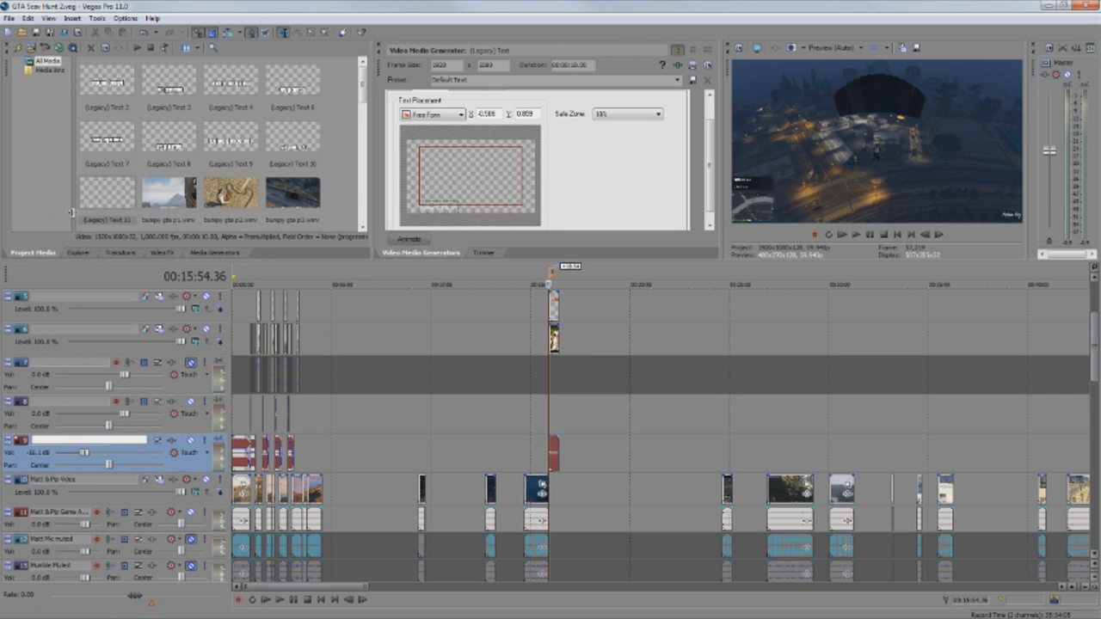
{"action": "type", "text": "Music"}
{"action": "key", "text": "Return"}
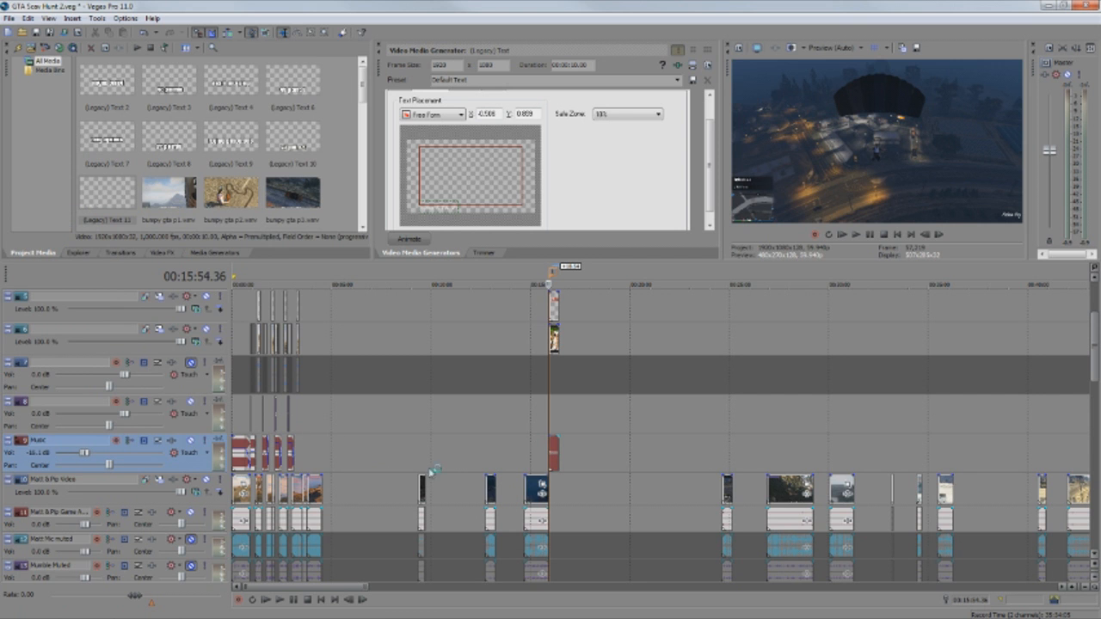
{"action": "left_click", "coordinate": [283, 284]}
{"action": "scroll", "coordinate": [413, 458], "scroll_direction": "up", "scroll_amount": 6}
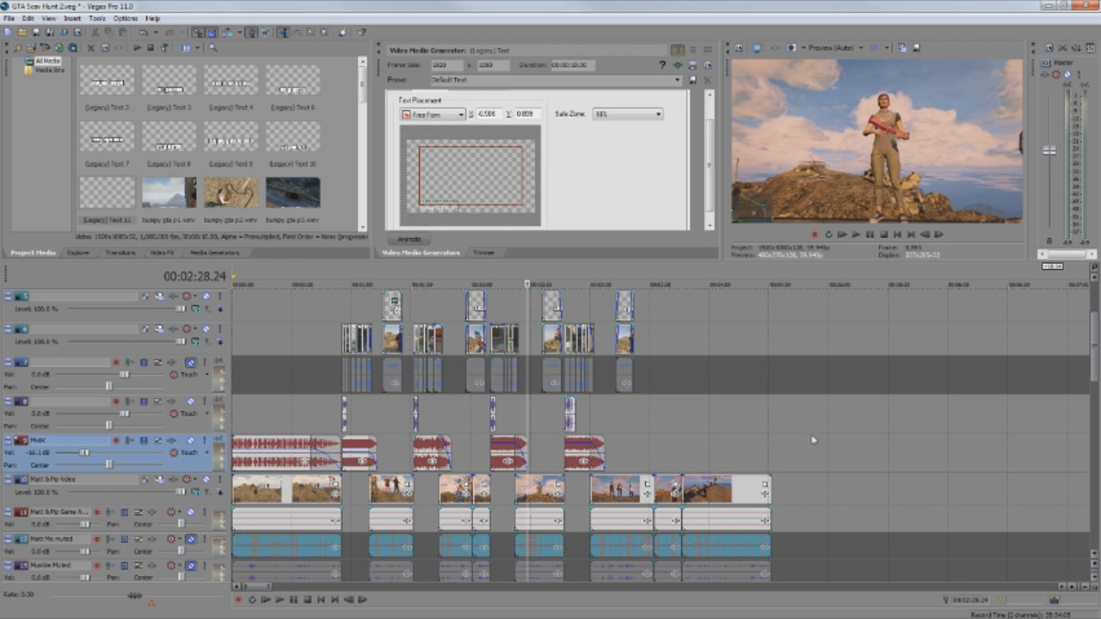
{"action": "scroll", "coordinate": [812, 439], "scroll_direction": "down", "scroll_amount": 3}
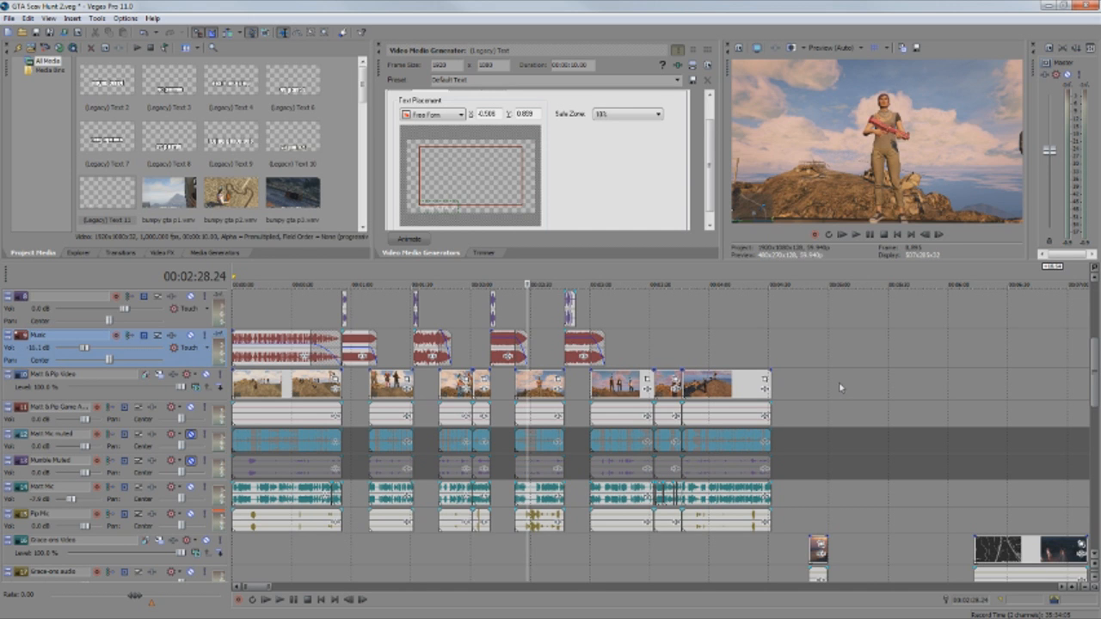
Drag the orange marker from 04:31 back to about 4:30 and bring the Royal Blood tracks into view.
{"action": "left_click", "coordinate": [779, 279]}
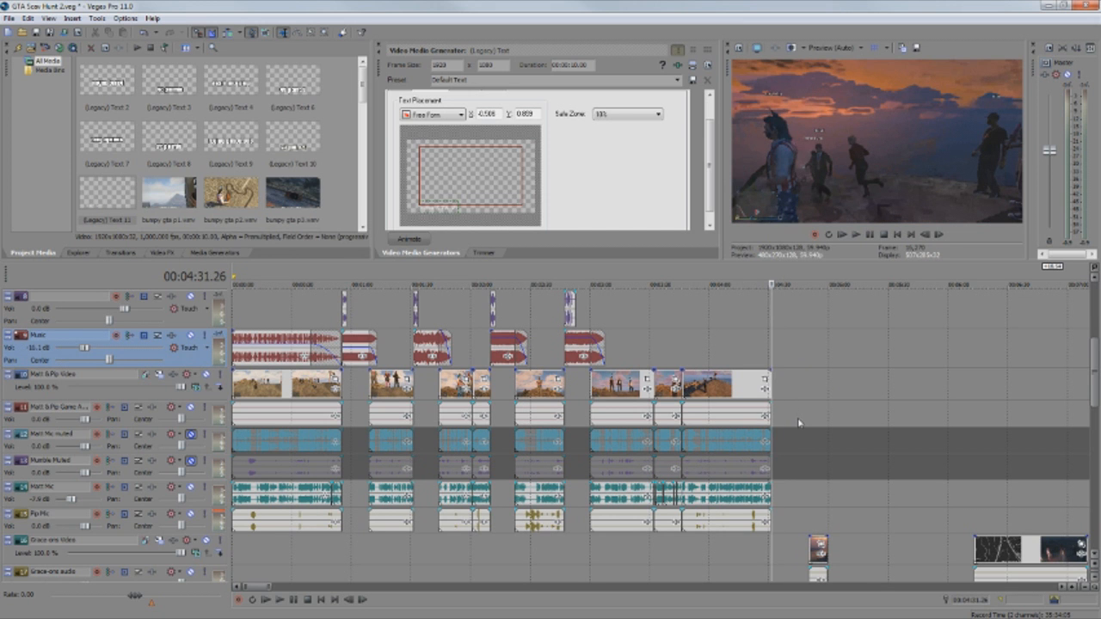
{"action": "scroll", "coordinate": [798, 421], "scroll_direction": "down", "scroll_amount": 2}
{"action": "scroll", "coordinate": [798, 422], "scroll_direction": "down", "scroll_amount": 2}
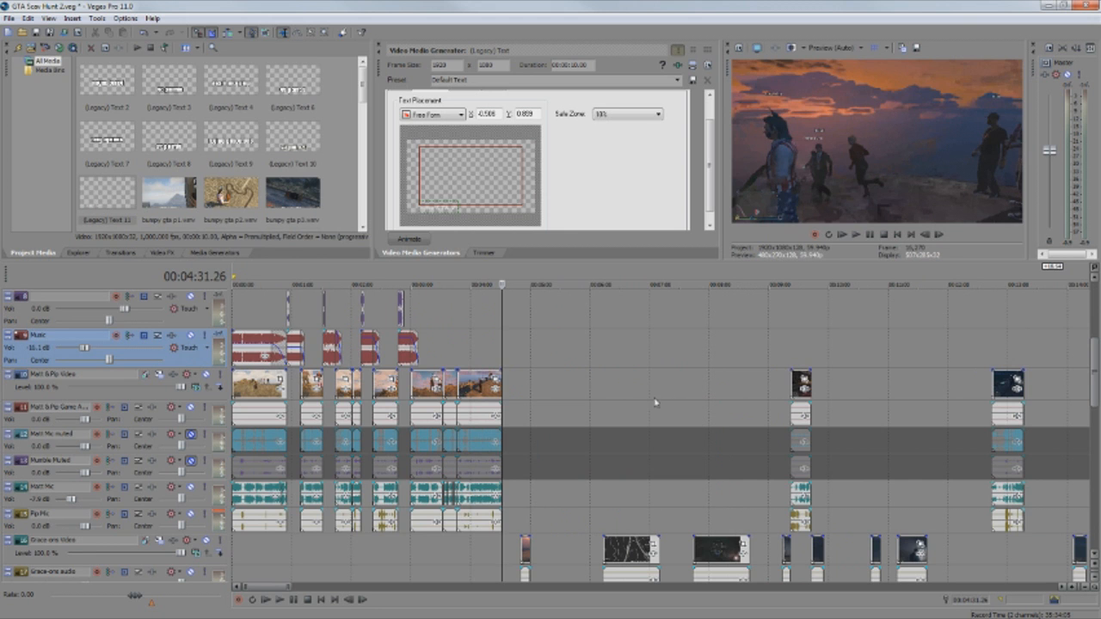
{"action": "scroll", "coordinate": [589, 389], "scroll_direction": "down", "scroll_amount": 2}
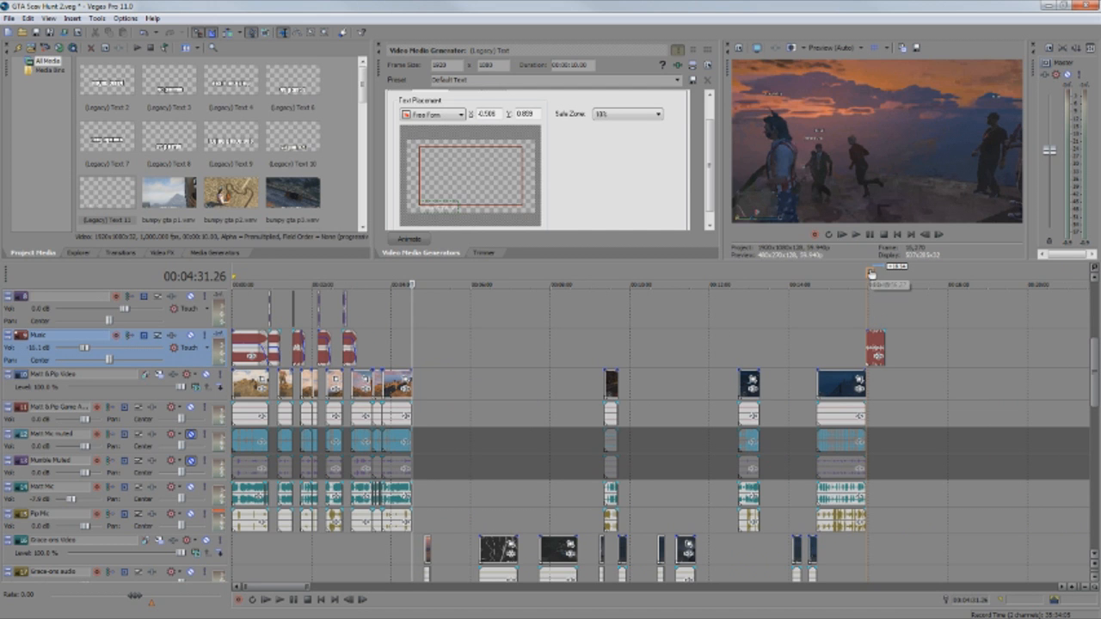
{"action": "left_click_drag", "start_coordinate": [866, 273], "coordinate": [415, 274]}
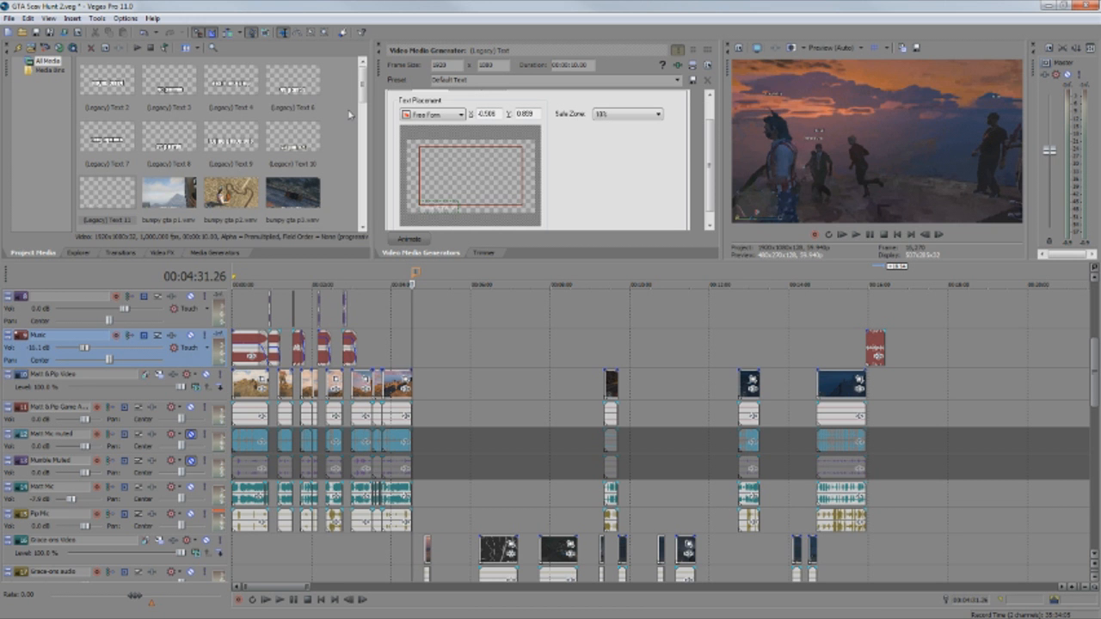
{"action": "scroll", "coordinate": [477, 338], "scroll_direction": "down", "scroll_amount": 5}
{"action": "scroll", "coordinate": [477, 337], "scroll_direction": "down", "scroll_amount": 6}
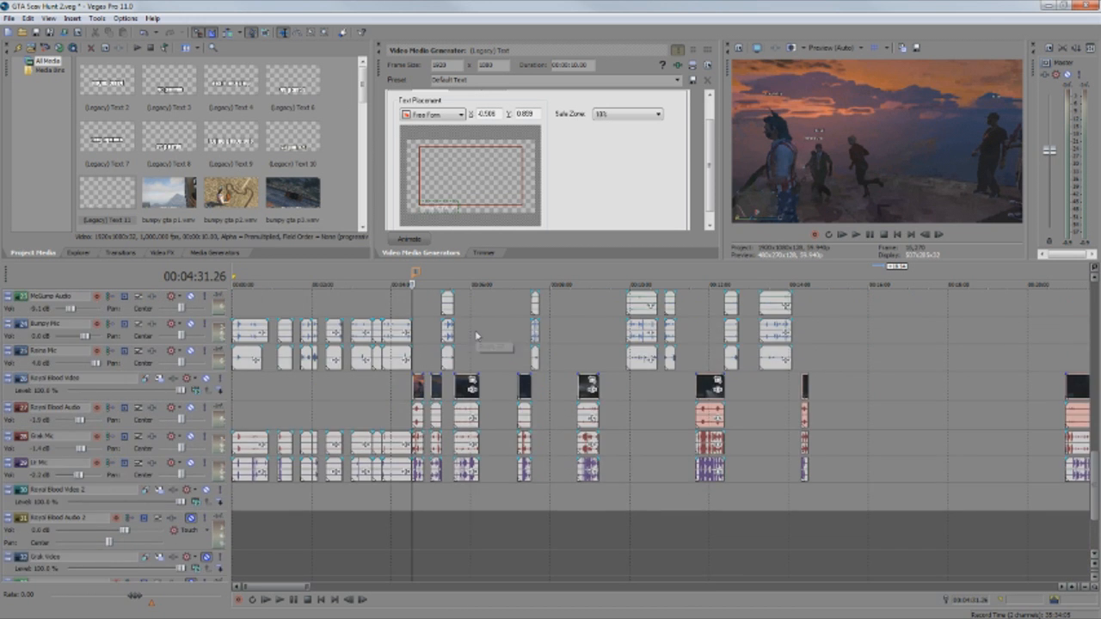
{"action": "scroll", "coordinate": [476, 337], "scroll_direction": "up", "scroll_amount": 1}
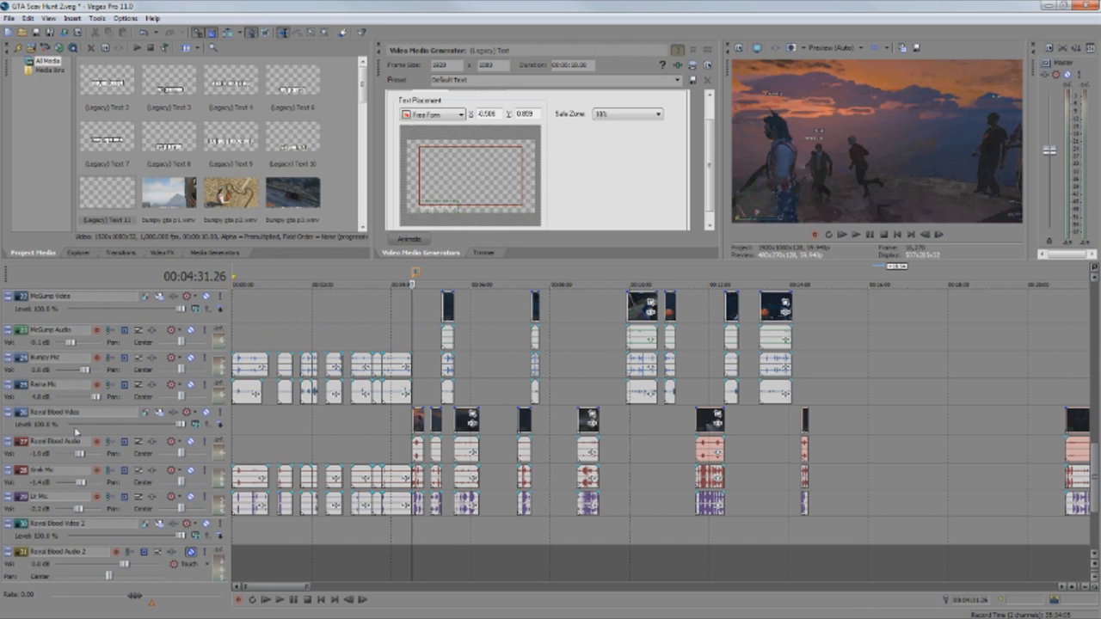
Insert a video track above Royal Blood Video and place a stretched (Legacy) Text event on it.
{"action": "right_click", "coordinate": [35, 430]}
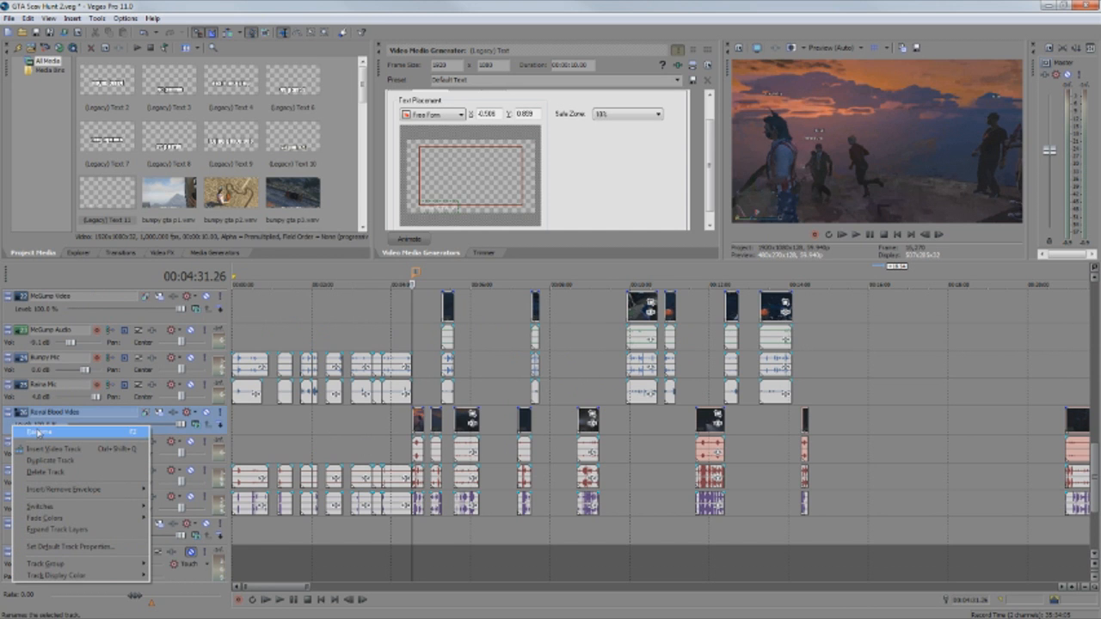
{"action": "left_click", "coordinate": [76, 454]}
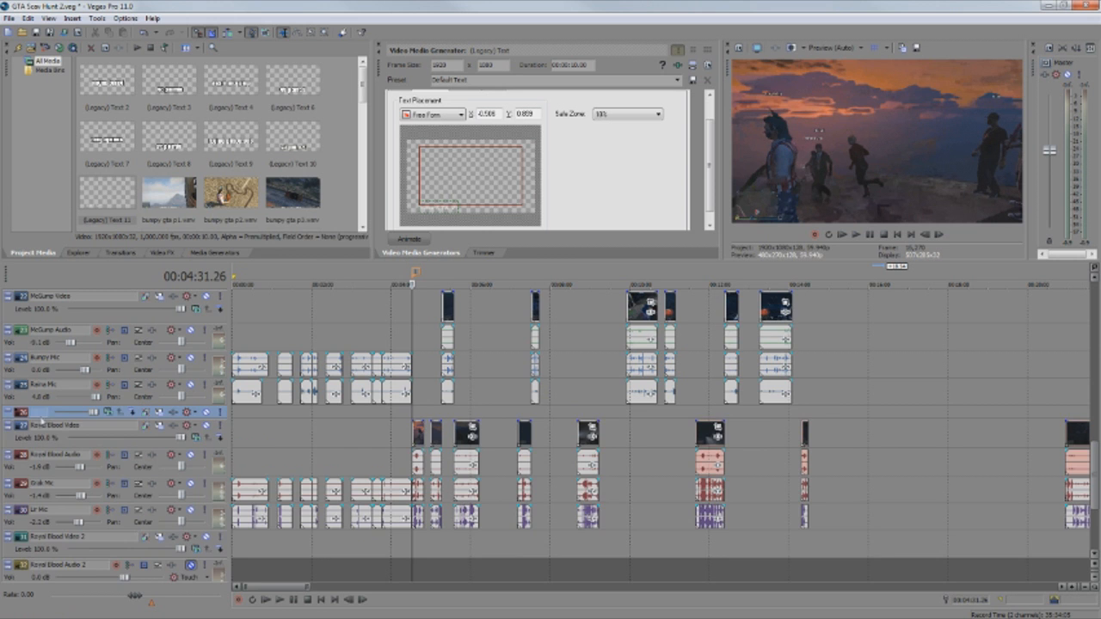
{"action": "left_click", "coordinate": [106, 83]}
{"action": "left_click_drag", "start_coordinate": [109, 90], "coordinate": [416, 423]}
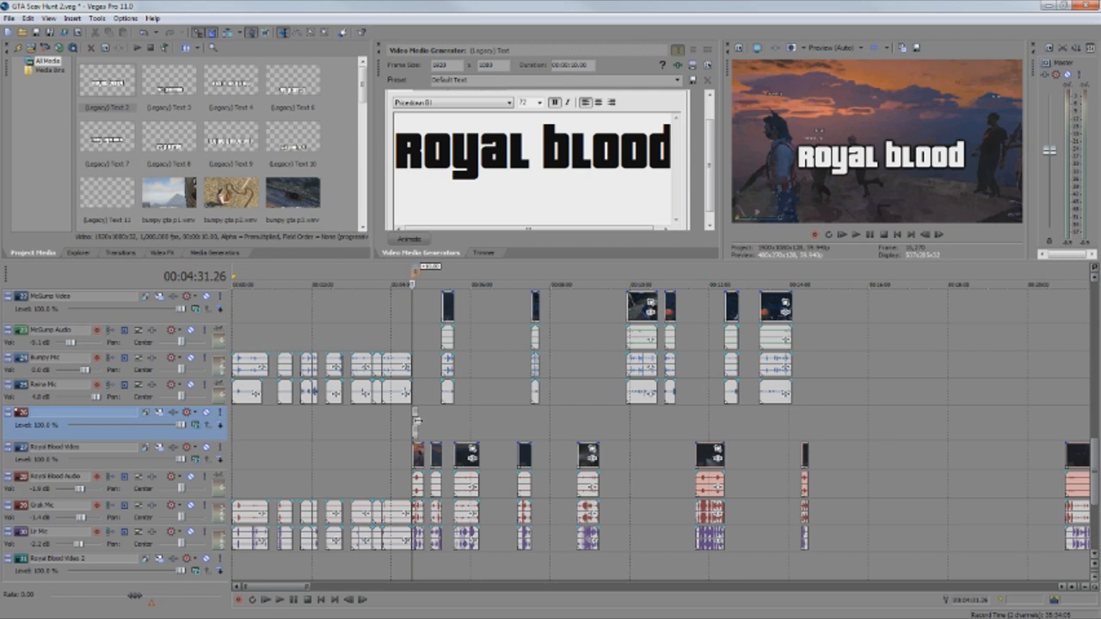
{"action": "left_click_drag", "start_coordinate": [418, 421], "coordinate": [934, 426]}
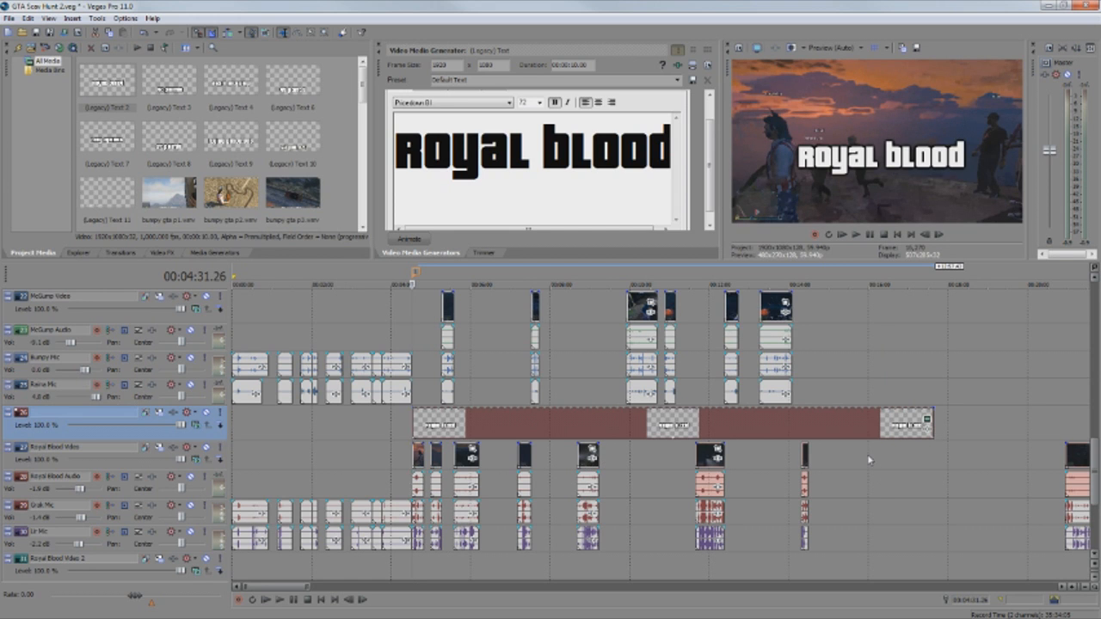
Inspect the test text event's generator settings, then delete the event.
{"action": "left_click", "coordinate": [928, 423]}
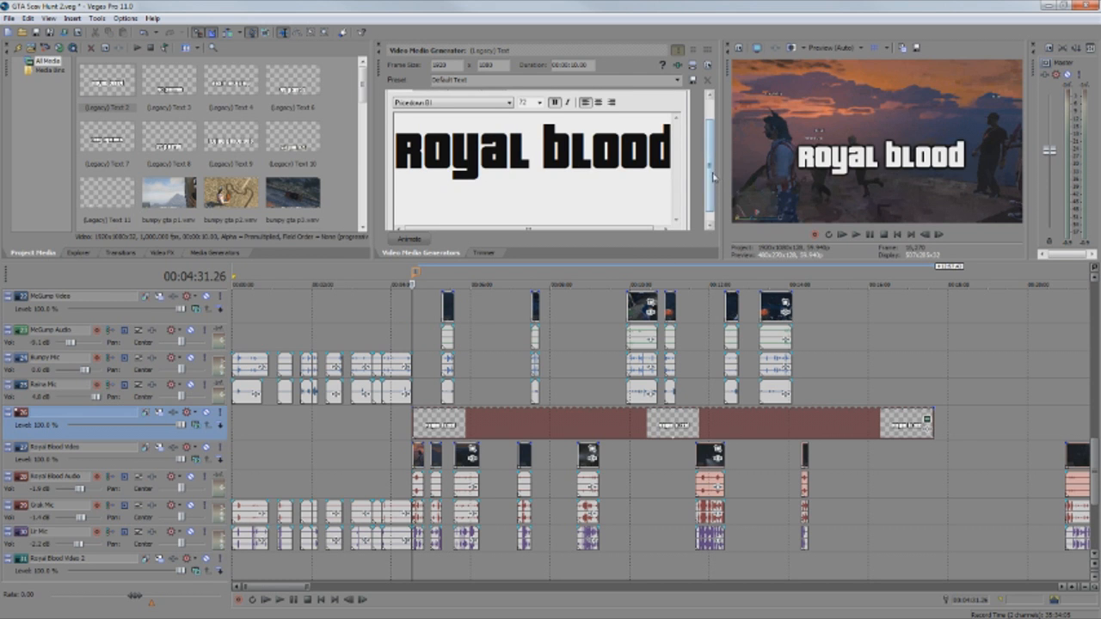
{"action": "left_click_drag", "start_coordinate": [714, 175], "coordinate": [714, 155]}
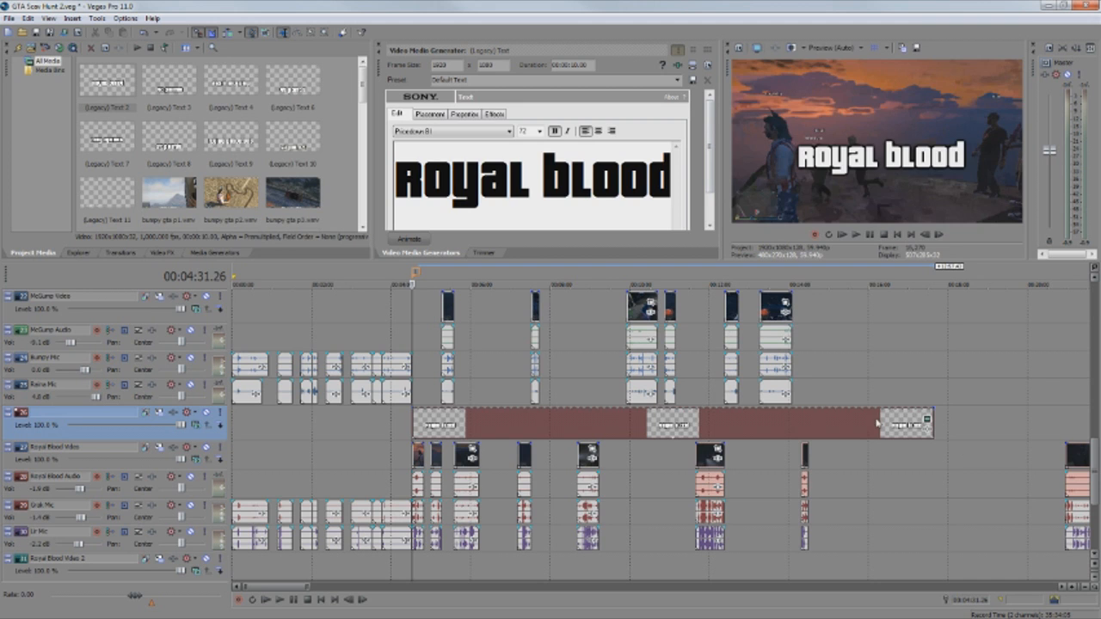
{"action": "left_click", "coordinate": [809, 424]}
{"action": "key", "text": "Delete"}
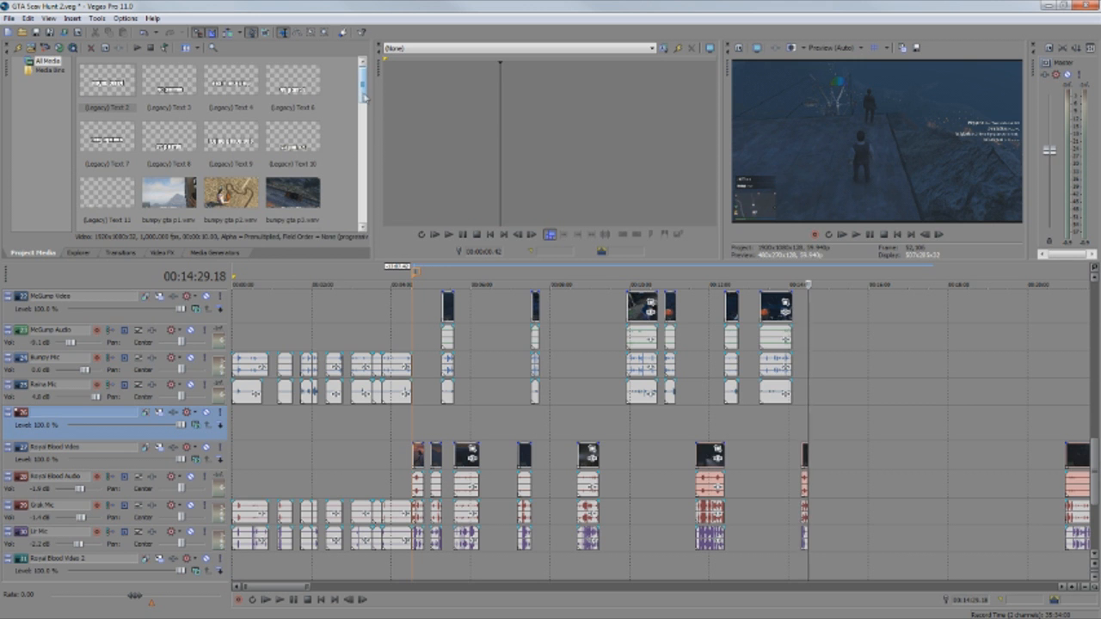
Put GTA Team RoyalBlood.png on the new track at 4:30 and open its Pan/Crop editor.
{"action": "left_click_drag", "start_coordinate": [365, 97], "coordinate": [366, 155]}
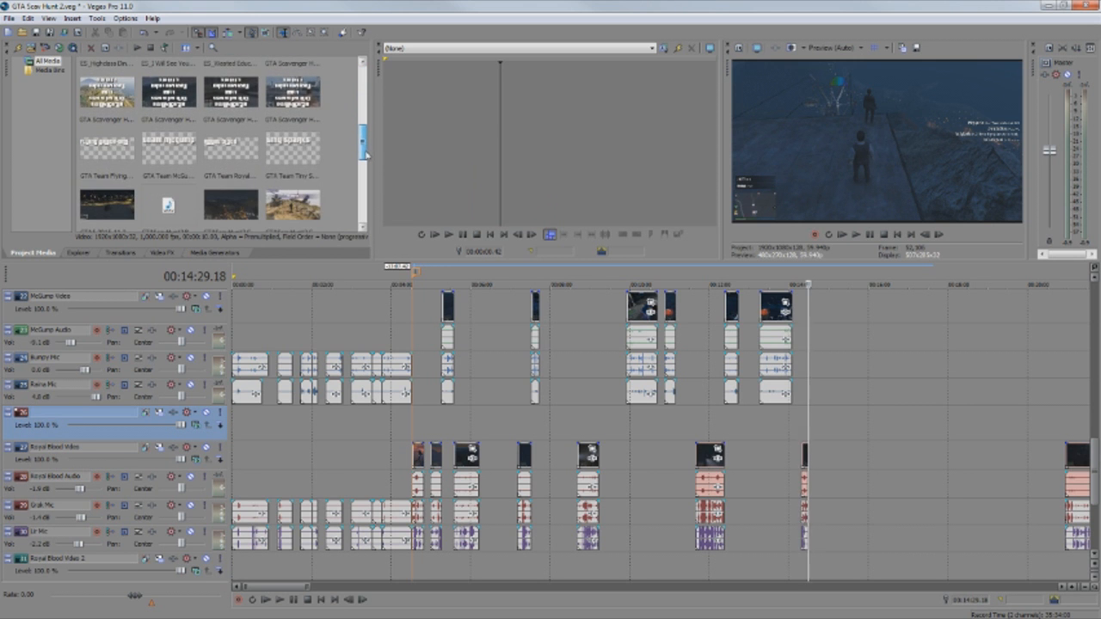
{"action": "left_click", "coordinate": [231, 148]}
{"action": "left_click_drag", "start_coordinate": [230, 148], "coordinate": [806, 448]}
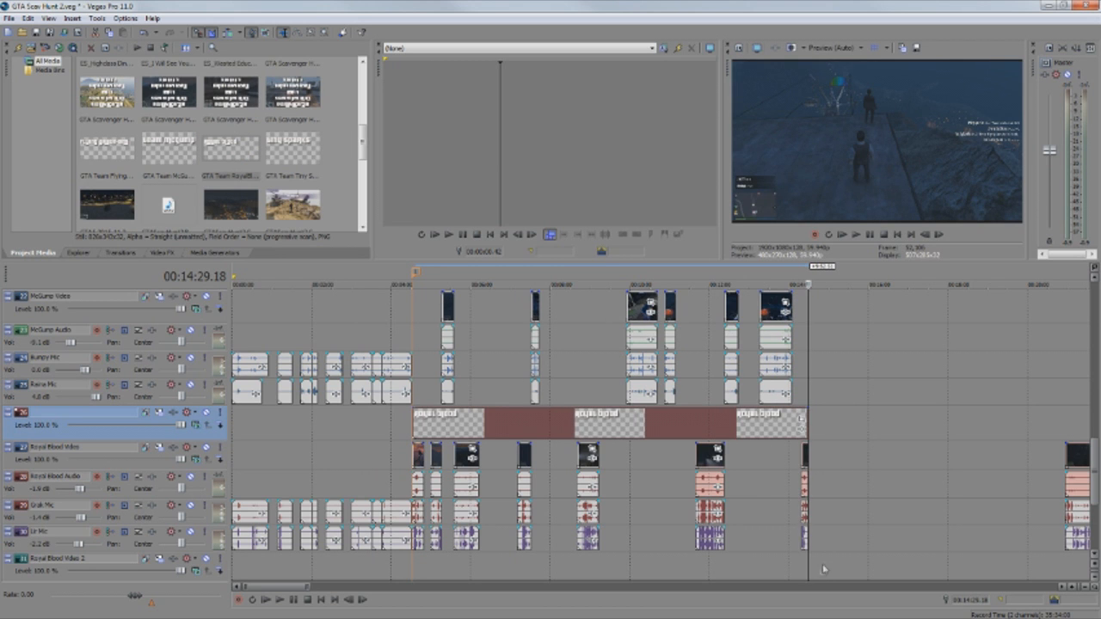
{"action": "left_click", "coordinate": [709, 564]}
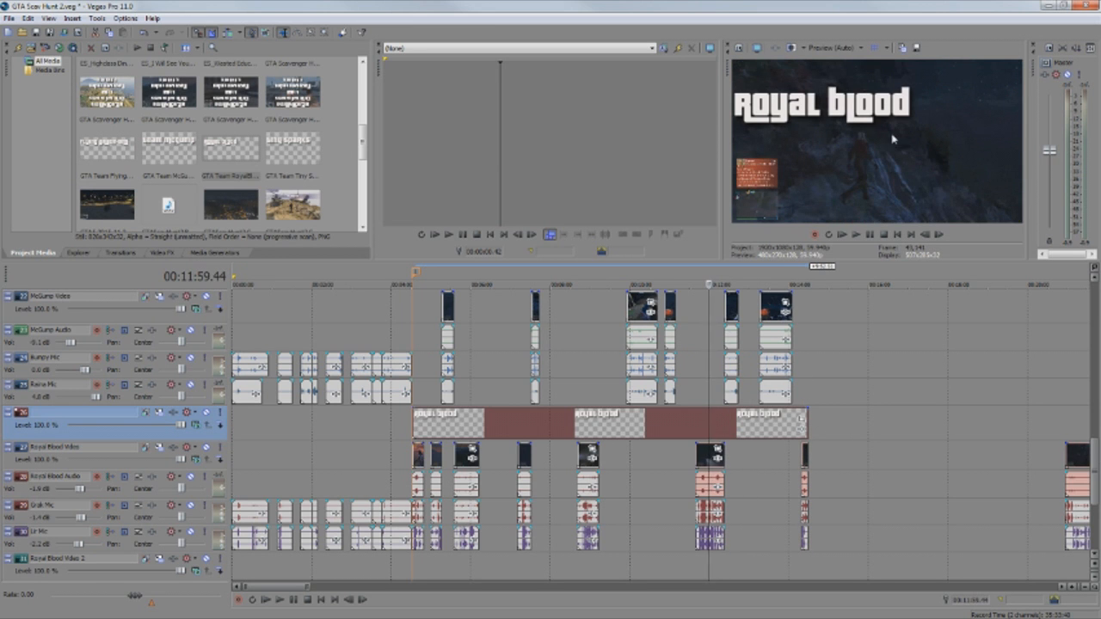
{"action": "left_click", "coordinate": [802, 423]}
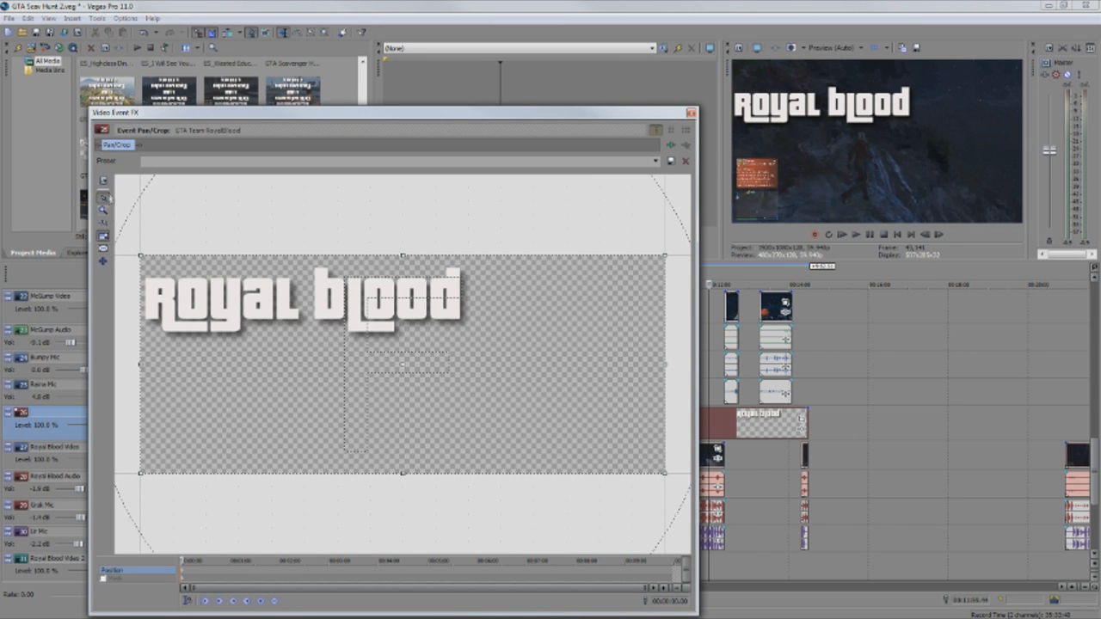
Zoom out the Pan/Crop workspace, then enlarge and shift the crop frame to push the Royal Blood title top-left.
{"action": "left_click", "coordinate": [103, 210]}
{"action": "right_click", "coordinate": [338, 229]}
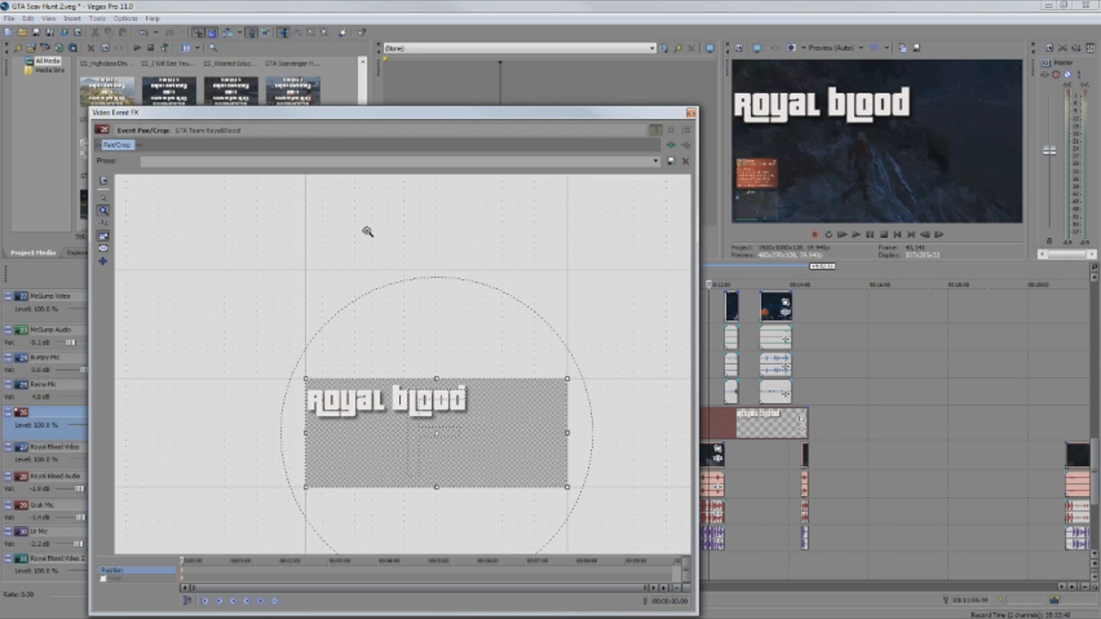
{"action": "left_click", "coordinate": [104, 199]}
{"action": "left_click_drag", "start_coordinate": [264, 354], "coordinate": [223, 233]}
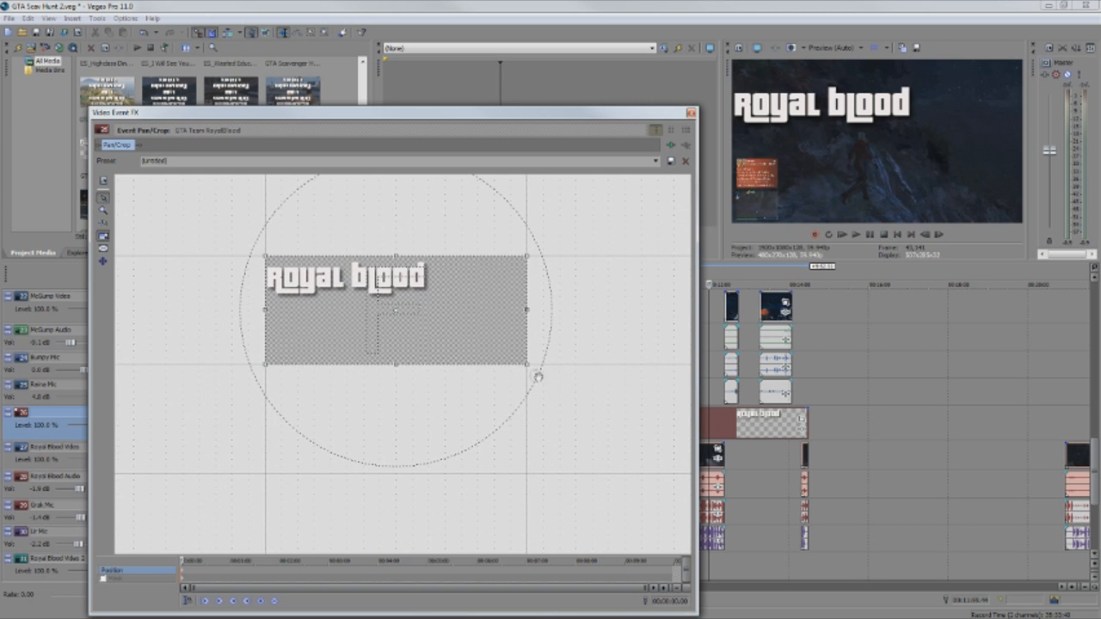
{"action": "left_click_drag", "start_coordinate": [527, 366], "coordinate": [636, 487]}
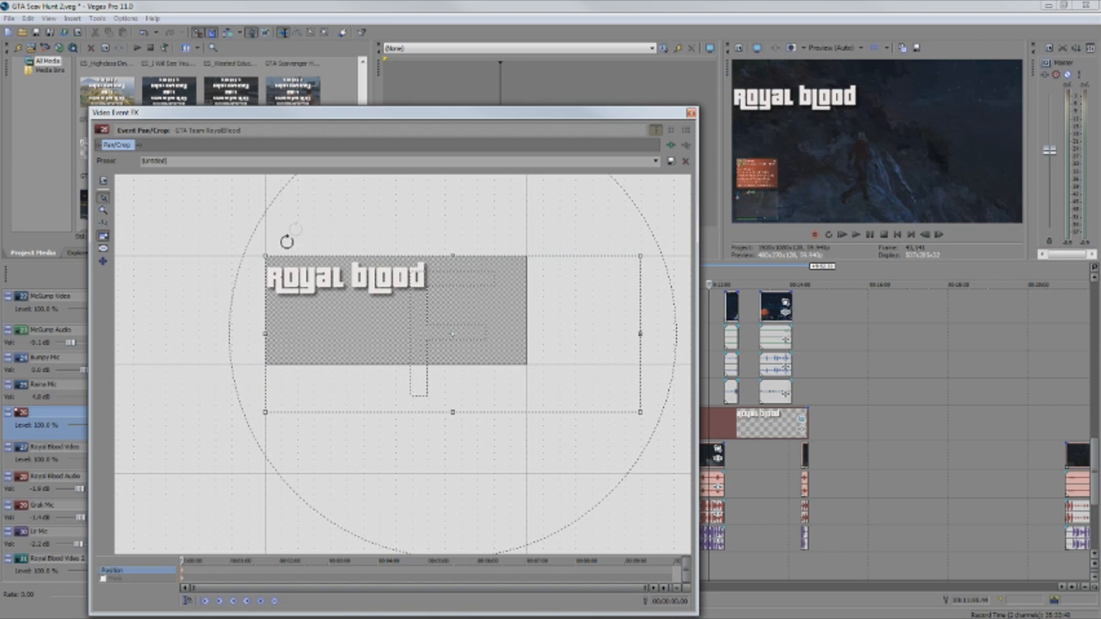
{"action": "left_click_drag", "start_coordinate": [452, 255], "coordinate": [452, 209]}
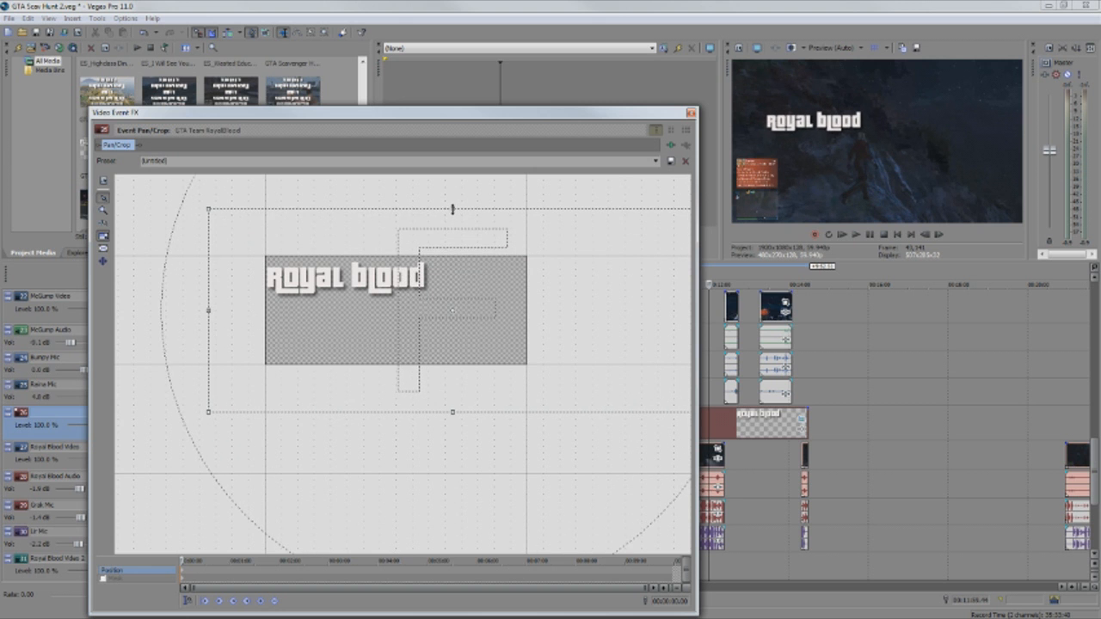
{"action": "left_click_drag", "start_coordinate": [451, 333], "coordinate": [513, 392]}
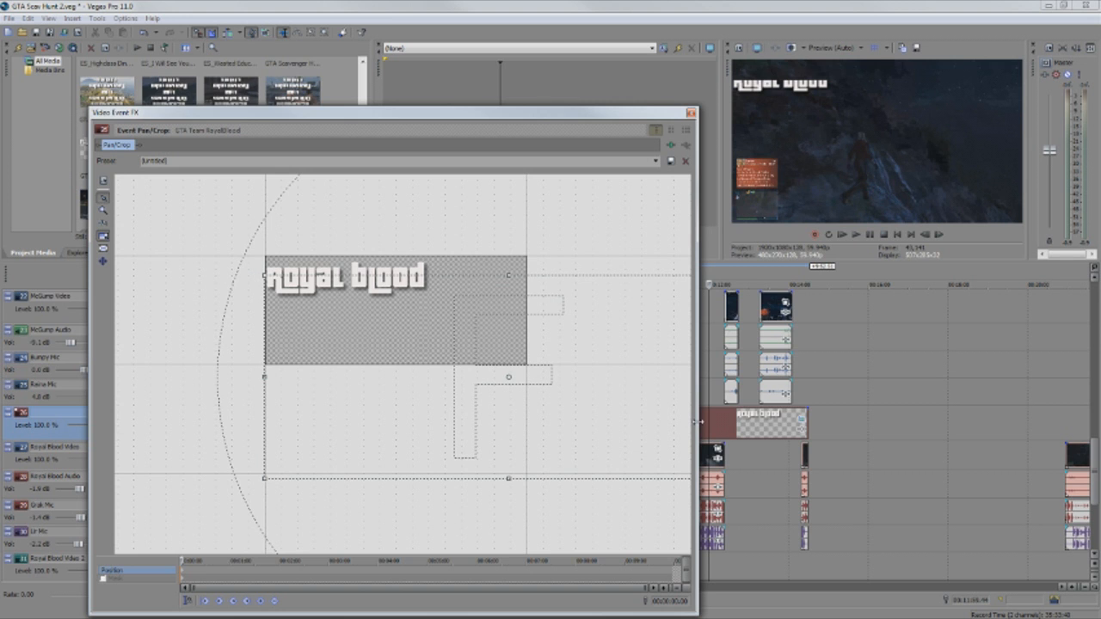
{"action": "left_click_drag", "start_coordinate": [229, 226], "coordinate": [119, 221]}
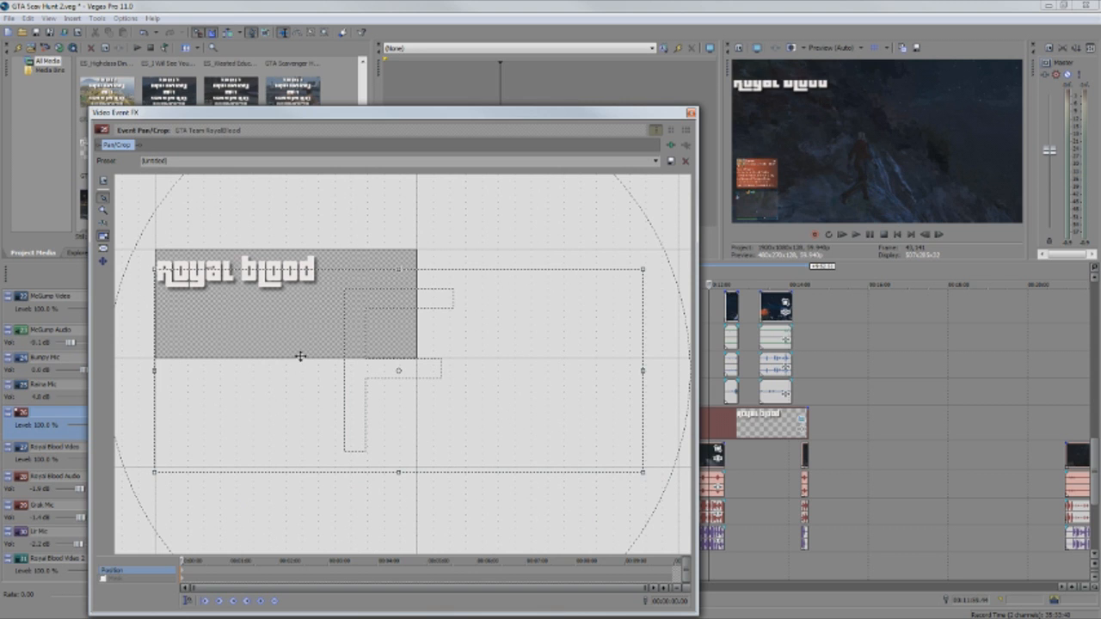
{"action": "left_click_drag", "start_coordinate": [310, 358], "coordinate": [308, 379]}
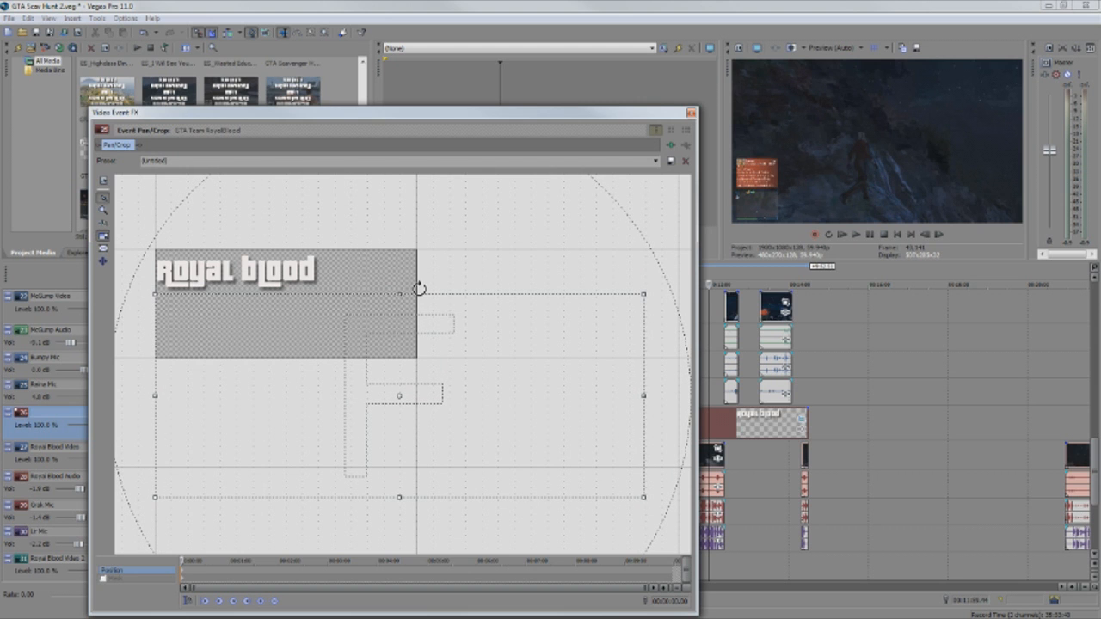
{"action": "left_click_drag", "start_coordinate": [399, 294], "coordinate": [400, 262]}
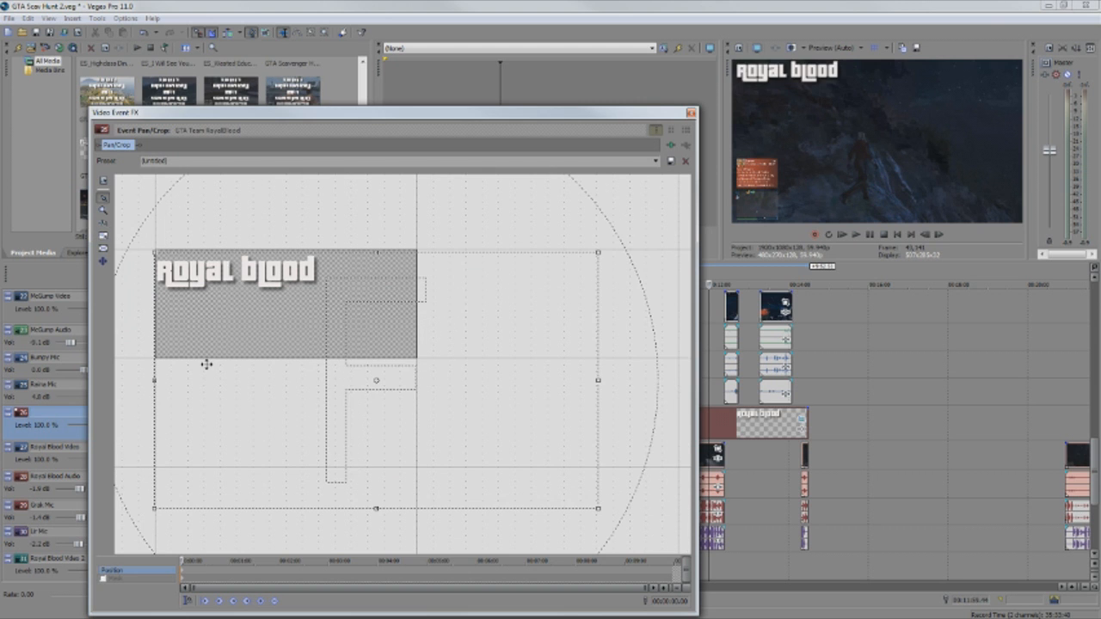
Close the Video Event FX window and move the cursor to 00:14:42.45, past the Royal Blood titles.
{"action": "left_click", "coordinate": [691, 113]}
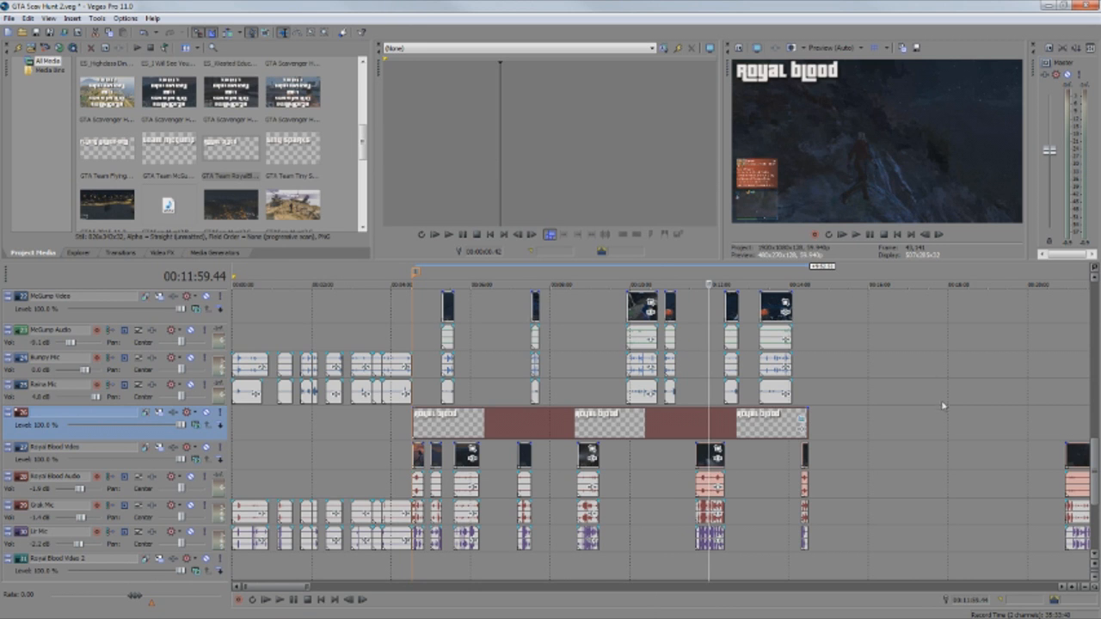
{"action": "left_click", "coordinate": [806, 422]}
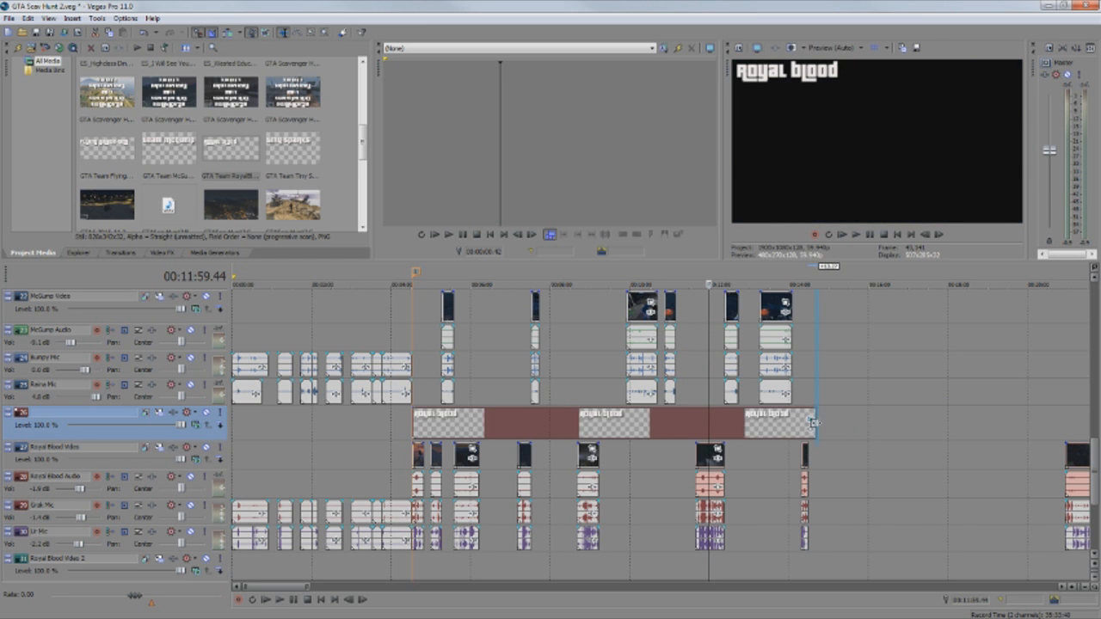
{"action": "left_click", "coordinate": [816, 396]}
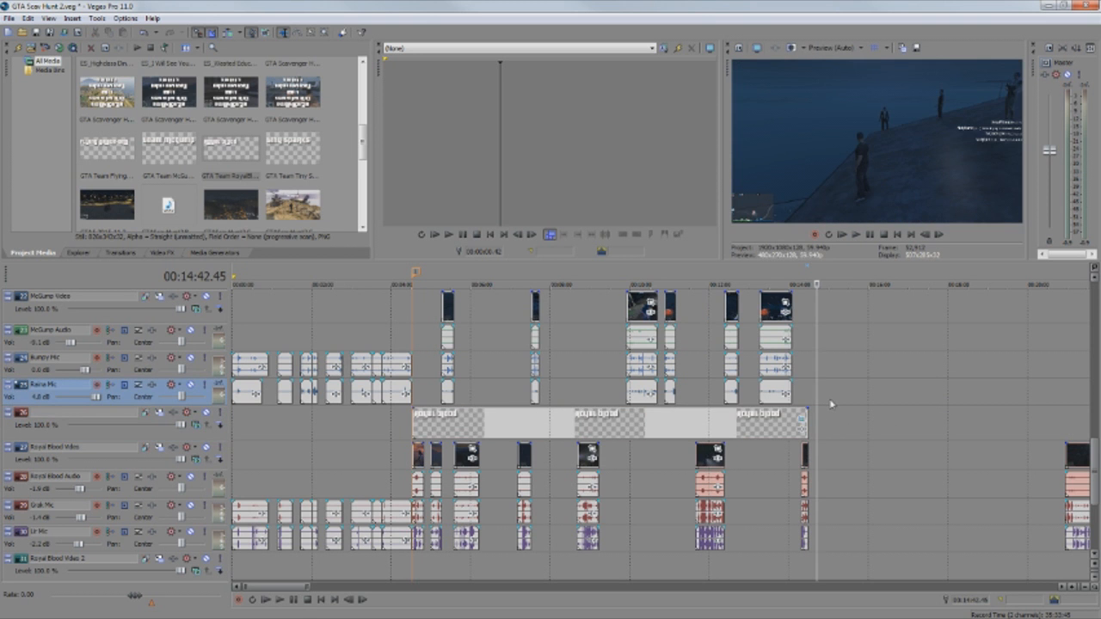
{"action": "scroll", "coordinate": [831, 404], "scroll_direction": "up", "scroll_amount": 6}
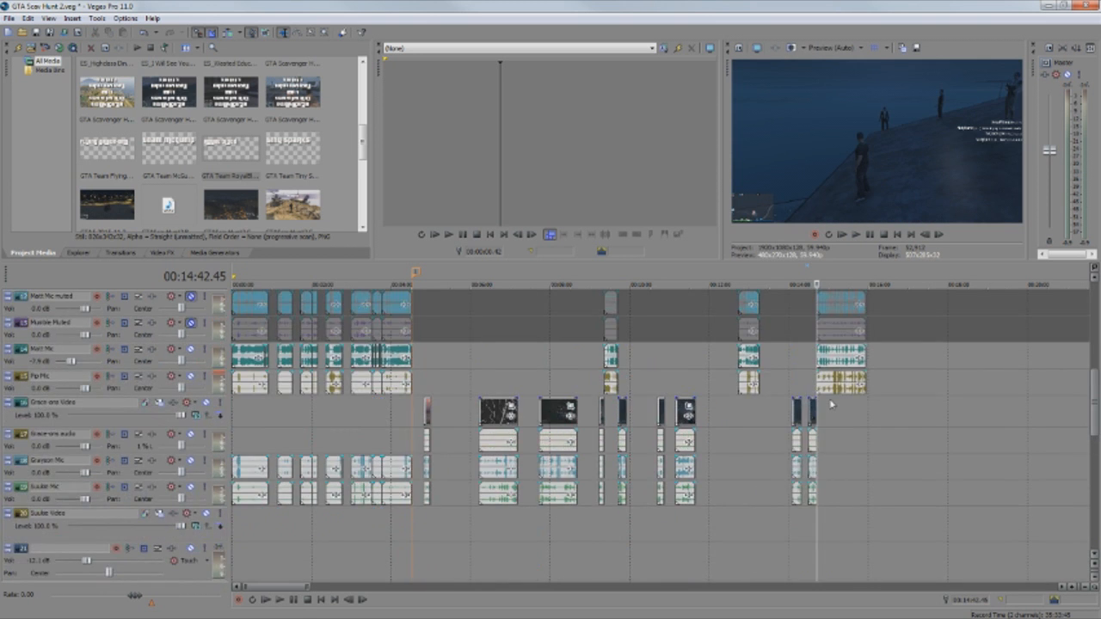
{"action": "scroll", "coordinate": [831, 404], "scroll_direction": "down", "scroll_amount": 8}
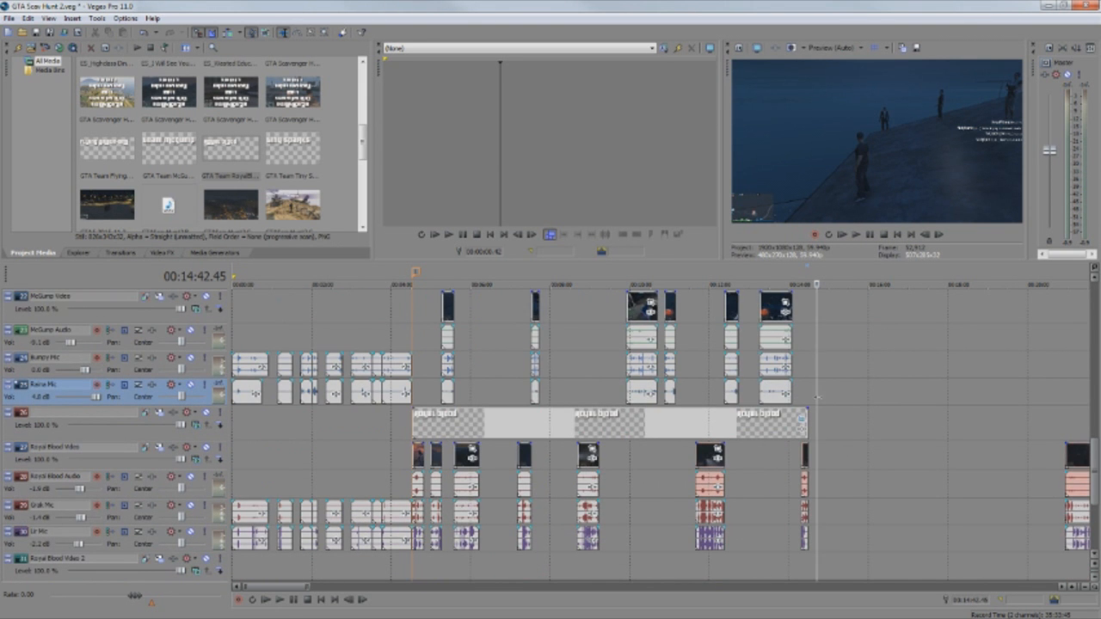
Place the GTA Team McGump PNG on track 26 right after the Royal Blood title.
{"action": "left_click", "coordinate": [816, 395]}
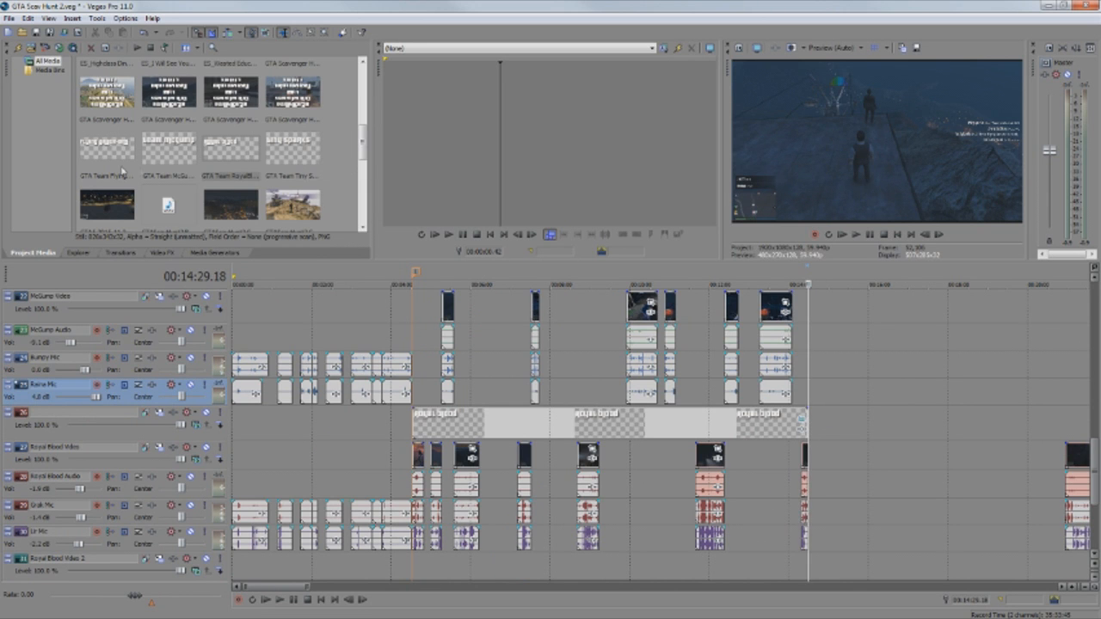
{"action": "left_click", "coordinate": [181, 183]}
{"action": "left_click_drag", "start_coordinate": [180, 183], "coordinate": [714, 402]}
{"action": "left_click_drag", "start_coordinate": [831, 425], "coordinate": [830, 425]}
{"action": "mouse_move", "coordinate": [832, 426]}
{"action": "left_mouse_down"}
{"action": "mouse_move", "coordinate": [874, 431]}
{"action": "mouse_move", "coordinate": [837, 431]}
{"action": "left_mouse_up"}
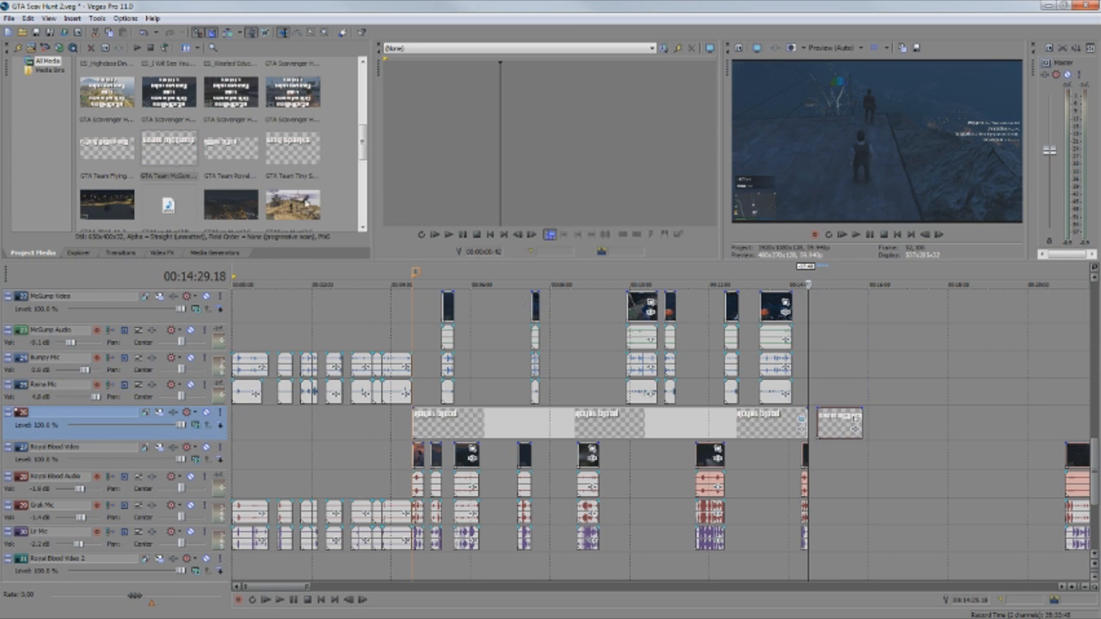
Add the Flying Grace-ons and Tiny Sparks PNGs to the title track after McGump.
{"action": "left_click", "coordinate": [125, 154]}
{"action": "mouse_move", "coordinate": [879, 427]}
{"action": "left_mouse_down"}
{"action": "mouse_move", "coordinate": [912, 426]}
{"action": "mouse_move", "coordinate": [899, 428]}
{"action": "left_mouse_up"}
{"action": "left_click", "coordinate": [280, 155]}
{"action": "left_click_drag", "start_coordinate": [931, 430], "coordinate": [925, 428]}
{"action": "left_click", "coordinate": [756, 428]}
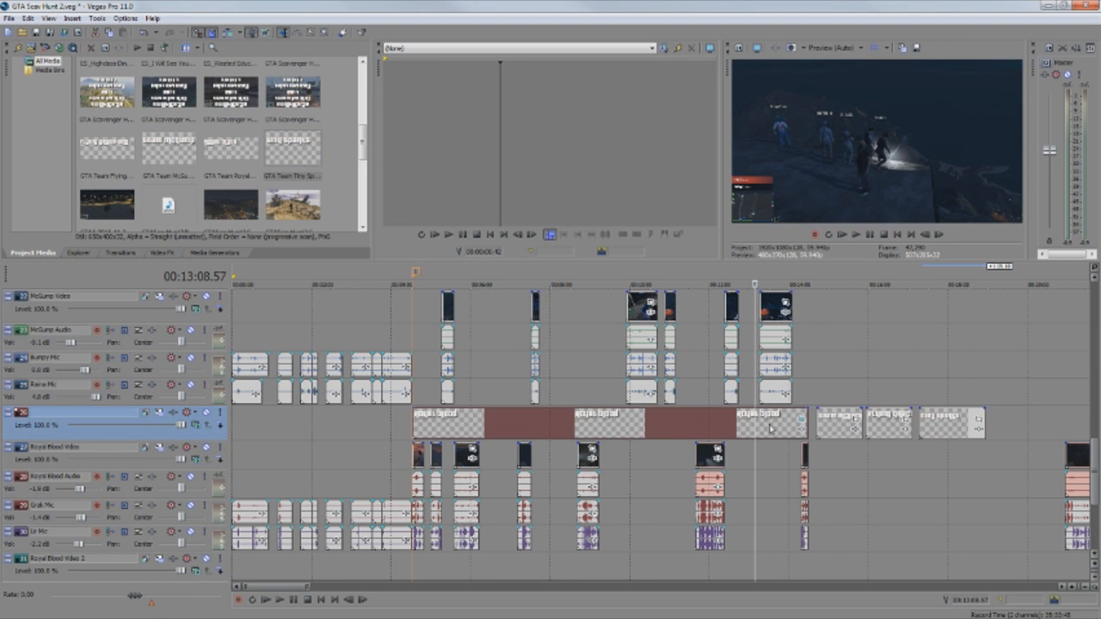
Copy the Royal Blood title event and paste its event attributes onto the three new titles.
{"action": "right_click", "coordinate": [769, 425]}
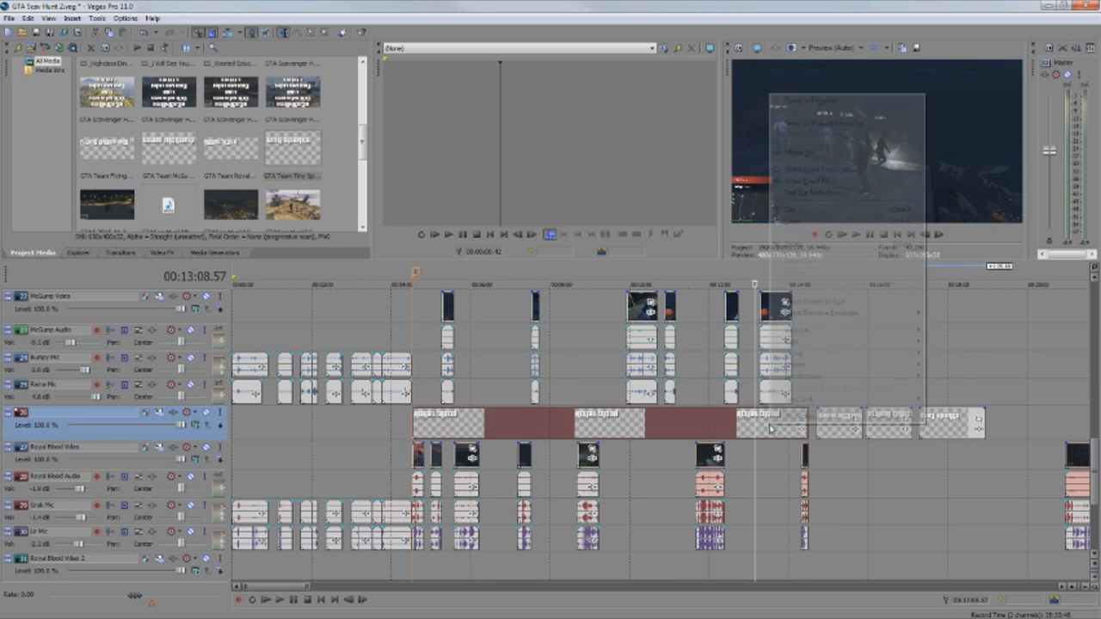
{"action": "left_click", "coordinate": [818, 222]}
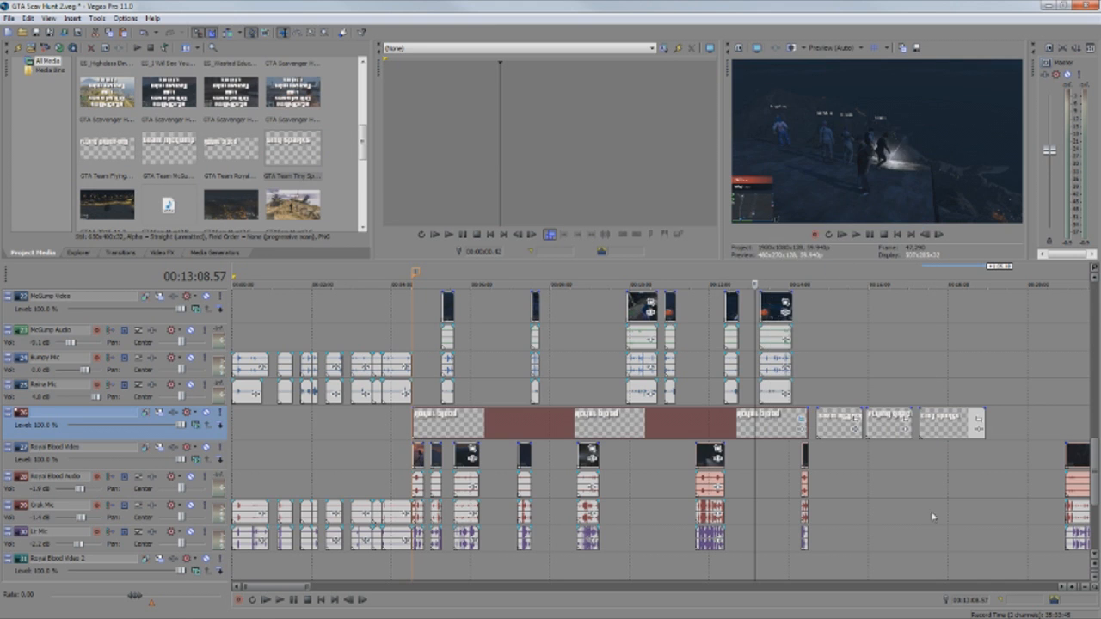
{"action": "left_click", "coordinate": [953, 428], "text": "shift"}
{"action": "right_click", "coordinate": [954, 429]}
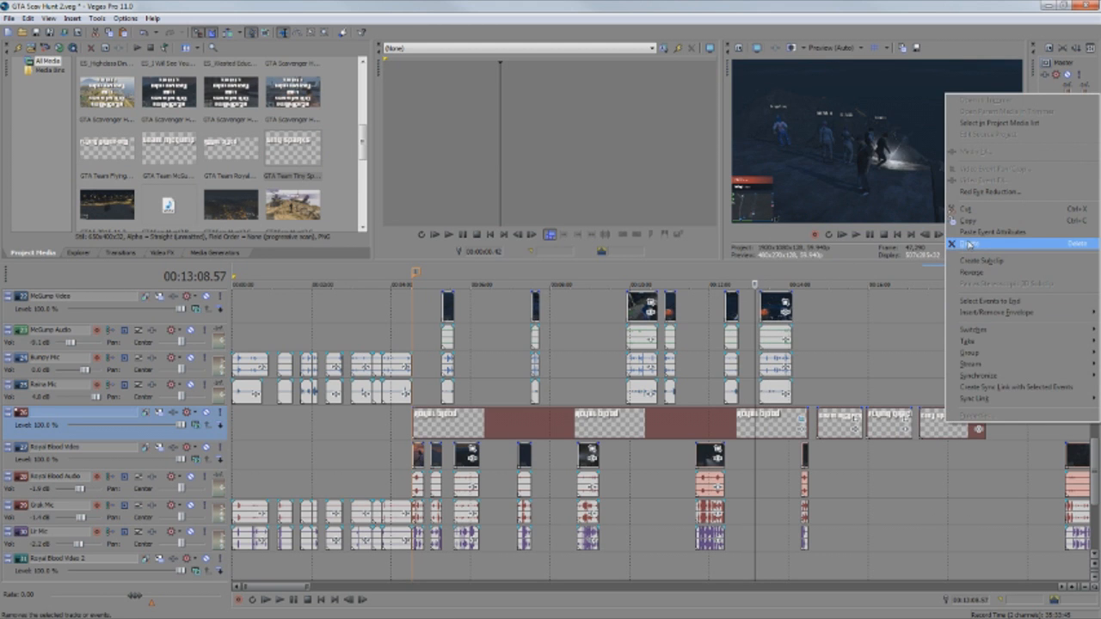
{"action": "left_click", "coordinate": [969, 234]}
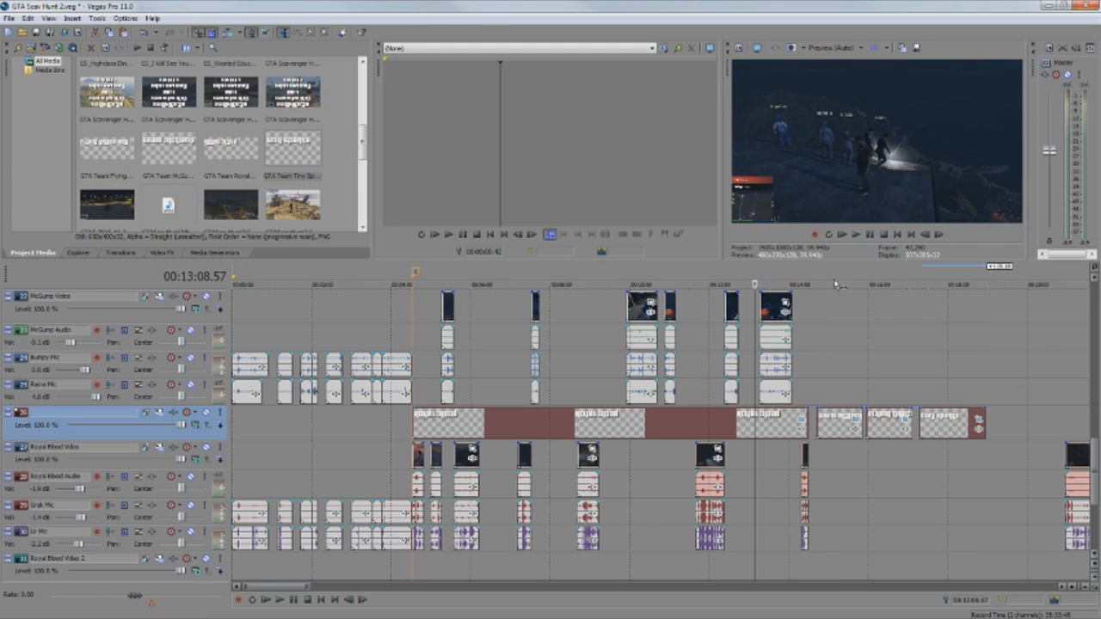
Preview each new title's placement and shift the new title events later in time.
{"action": "left_click", "coordinate": [833, 282]}
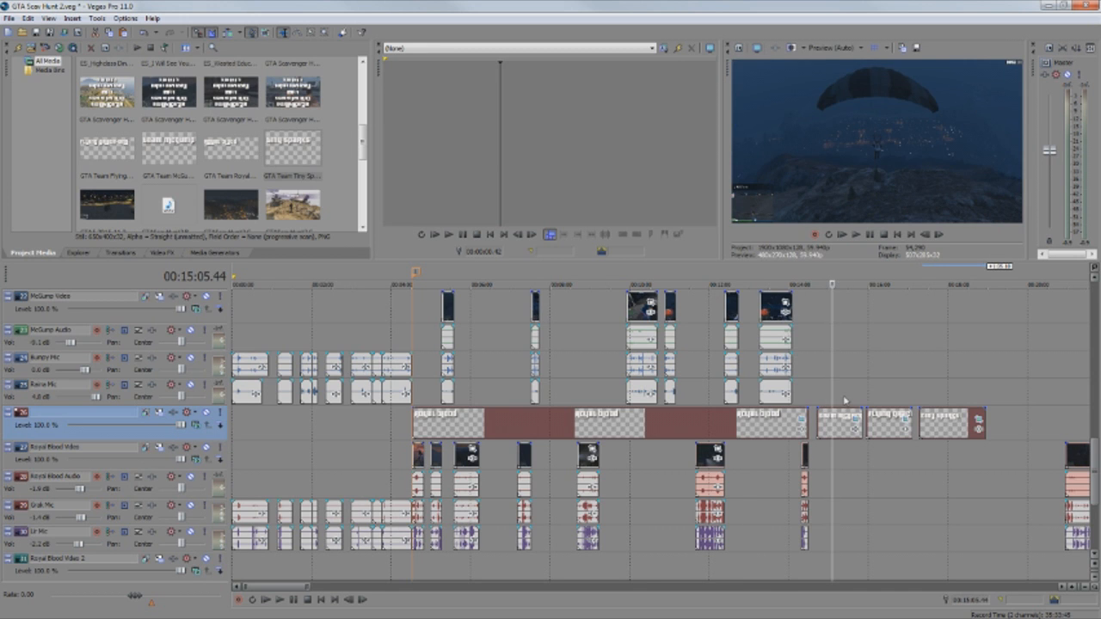
{"action": "left_click", "coordinate": [886, 283]}
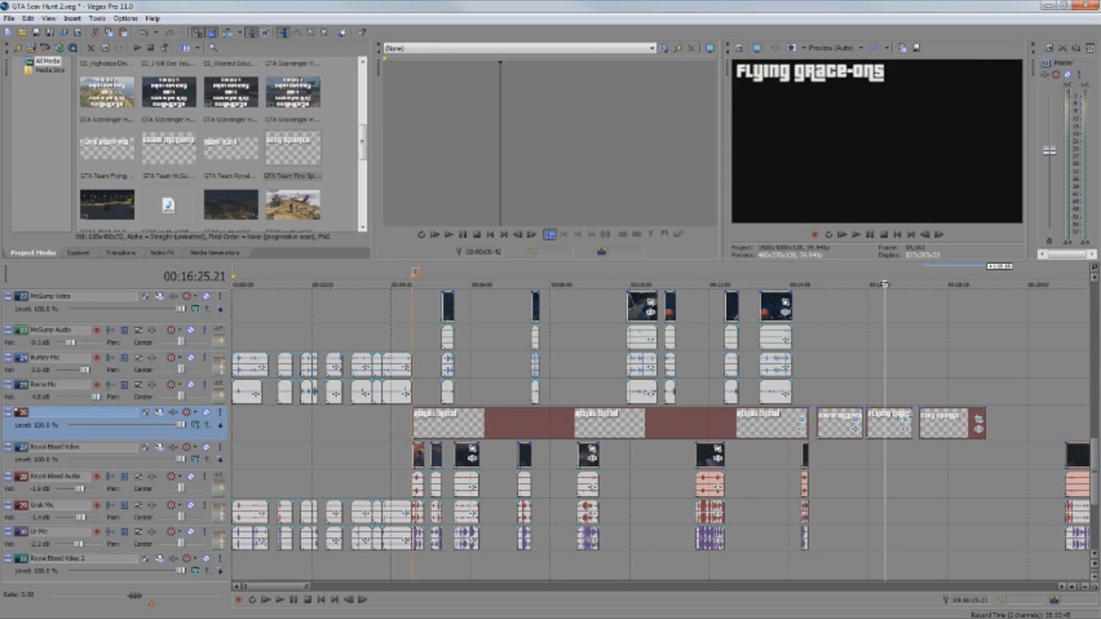
{"action": "left_click", "coordinate": [934, 283]}
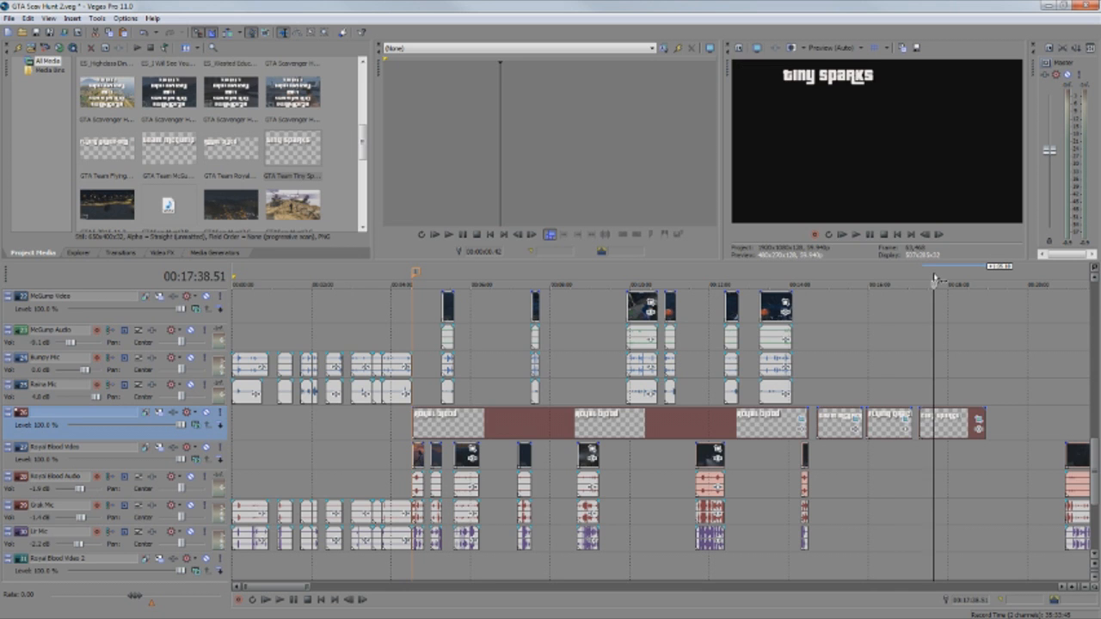
{"action": "mouse_move", "coordinate": [830, 424]}
{"action": "left_mouse_down"}
{"action": "mouse_move", "coordinate": [1019, 427]}
{"action": "mouse_move", "coordinate": [1009, 405]}
{"action": "left_mouse_up"}
{"action": "left_click", "coordinate": [840, 427]}
{"action": "left_click", "coordinate": [1009, 405]}
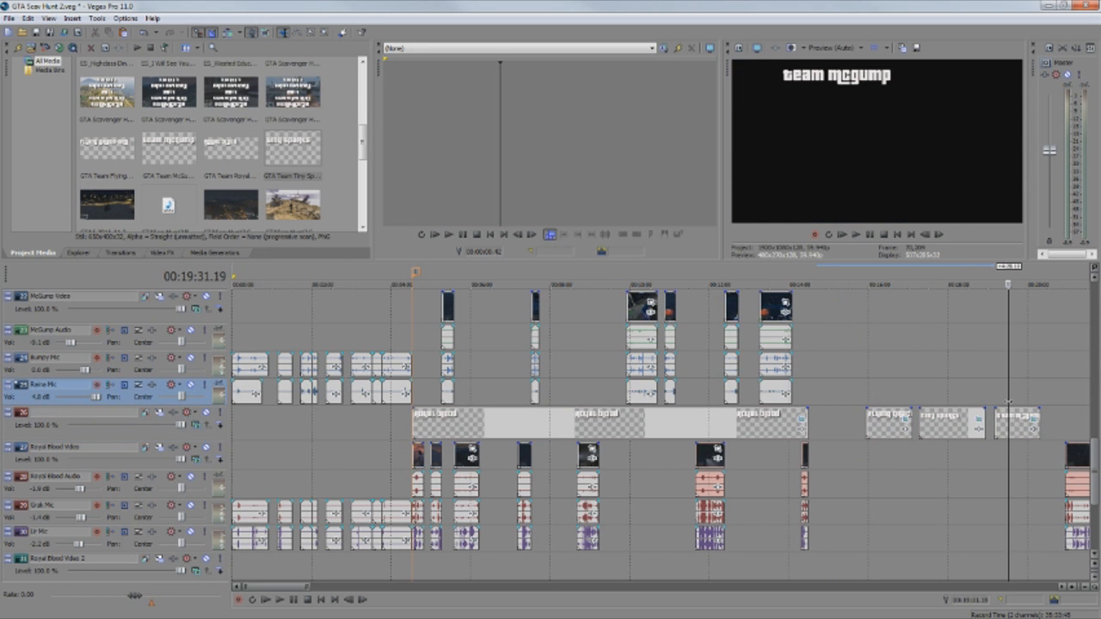
{"action": "left_click", "coordinate": [895, 391]}
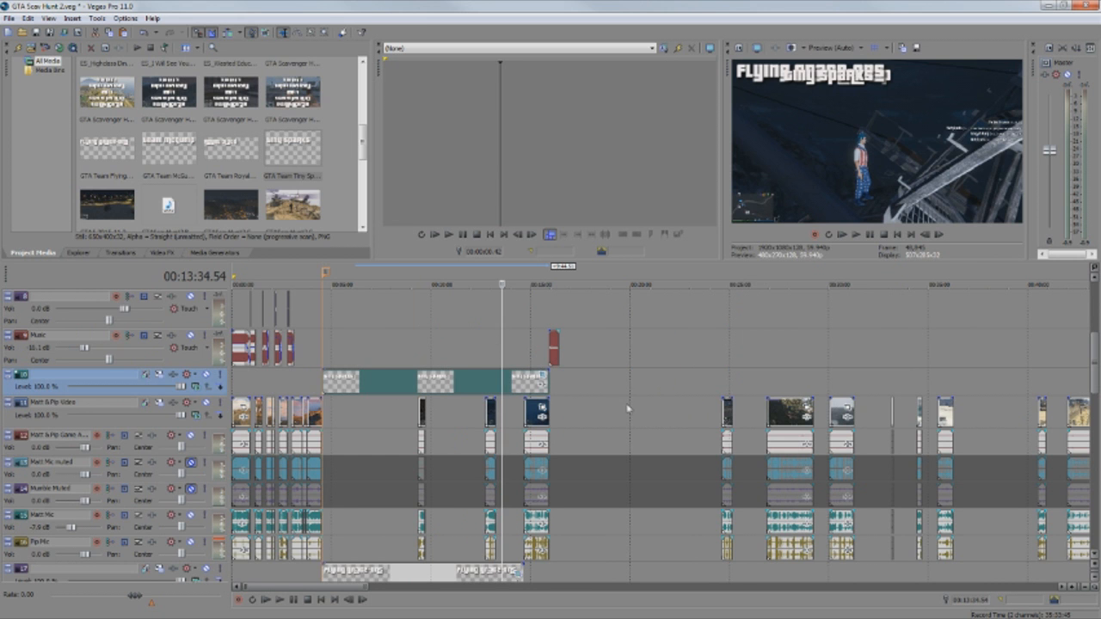
Bring the Tiny Sparks event into the preview at 14:59.41 and open its Event Pan/Crop settings.
{"action": "scroll", "coordinate": [628, 409], "scroll_direction": "down", "scroll_amount": 3}
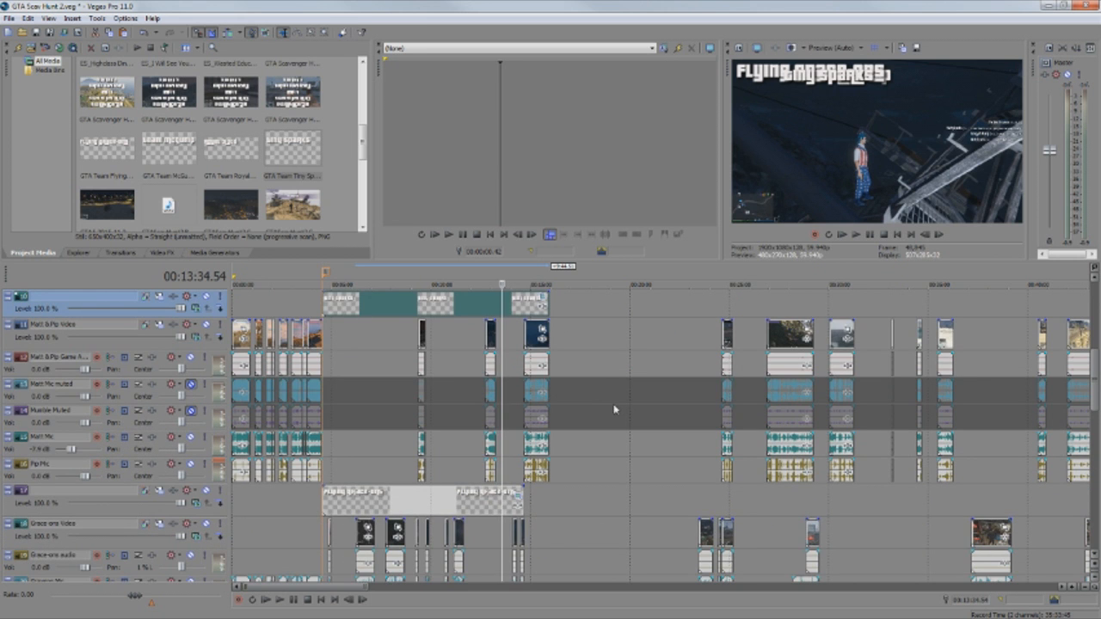
{"action": "scroll", "coordinate": [615, 410], "scroll_direction": "down", "scroll_amount": 2}
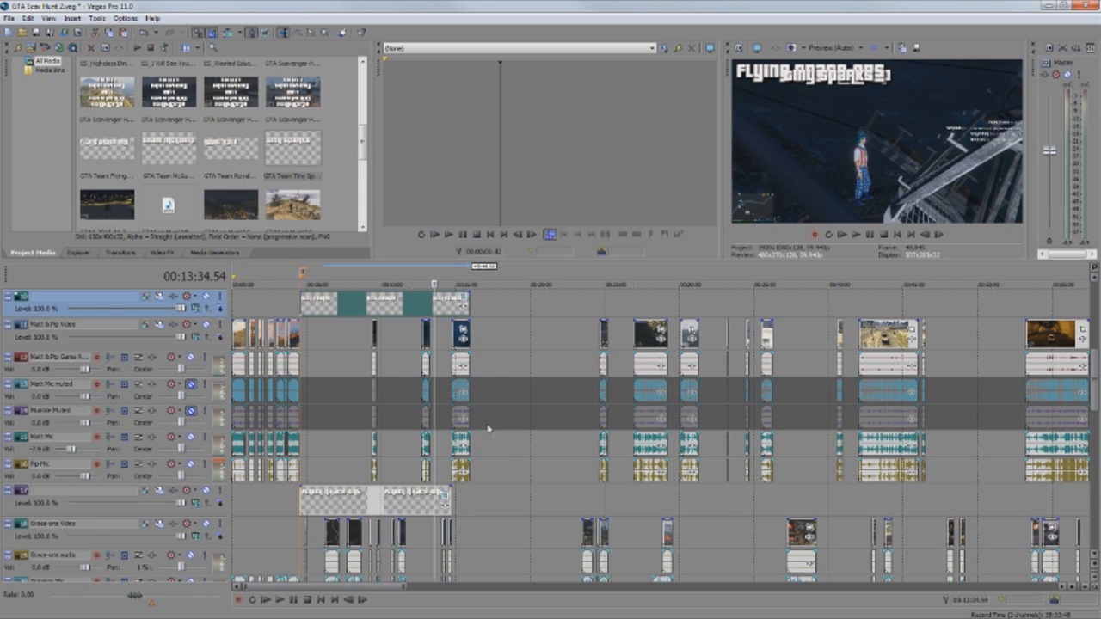
{"action": "scroll", "coordinate": [487, 428], "scroll_direction": "up", "scroll_amount": 2}
{"action": "scroll", "coordinate": [492, 438], "scroll_direction": "up", "scroll_amount": 3}
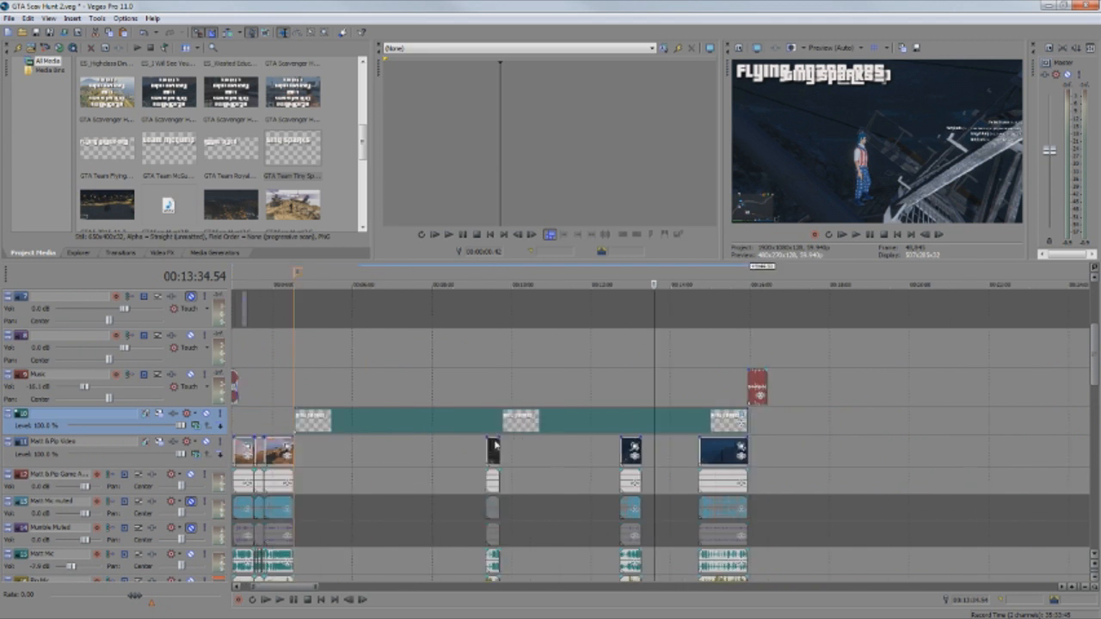
{"action": "scroll", "coordinate": [496, 445], "scroll_direction": "down", "scroll_amount": 5}
{"action": "left_click", "coordinate": [457, 385]}
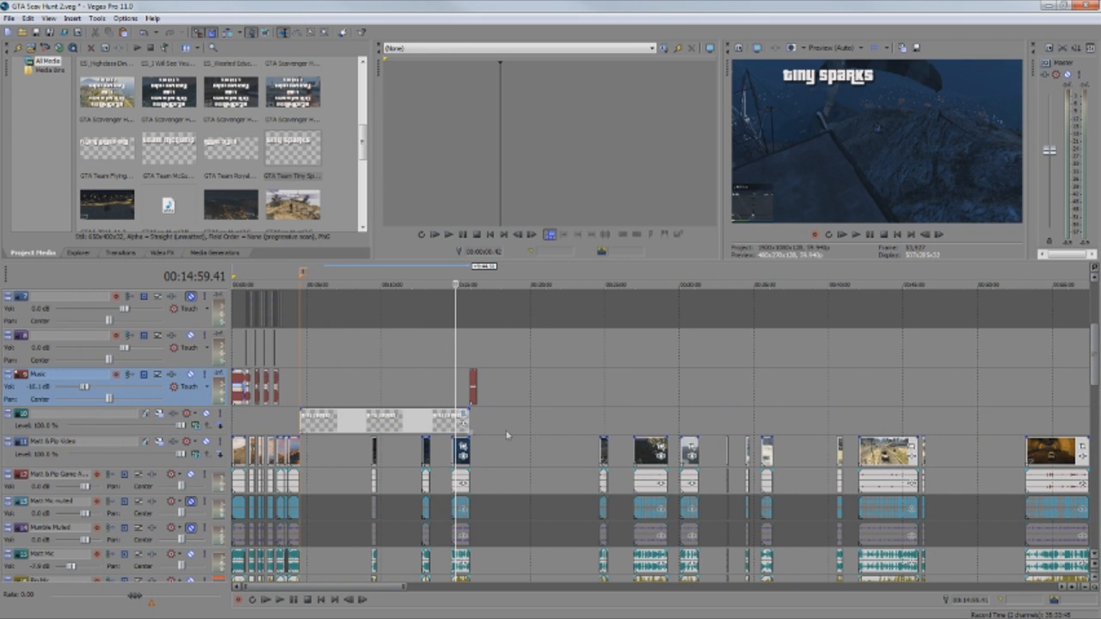
{"action": "left_click", "coordinate": [465, 419]}
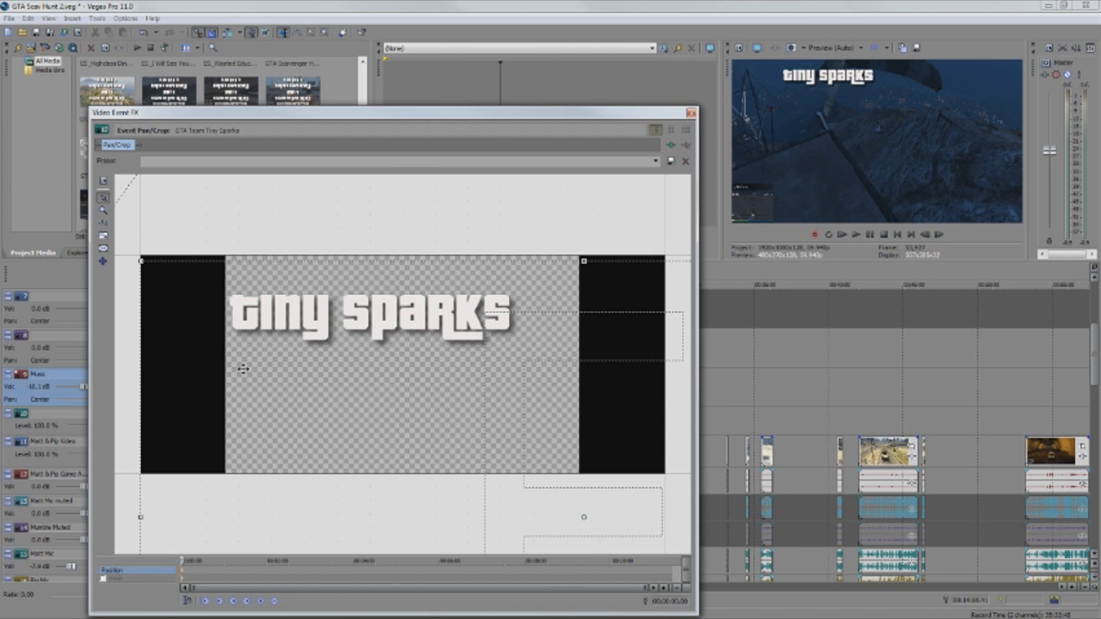
Nudge the Tiny Sparks crop frame slightly to refine its top-left placement, then close the window.
{"action": "left_click_drag", "start_coordinate": [204, 369], "coordinate": [261, 374]}
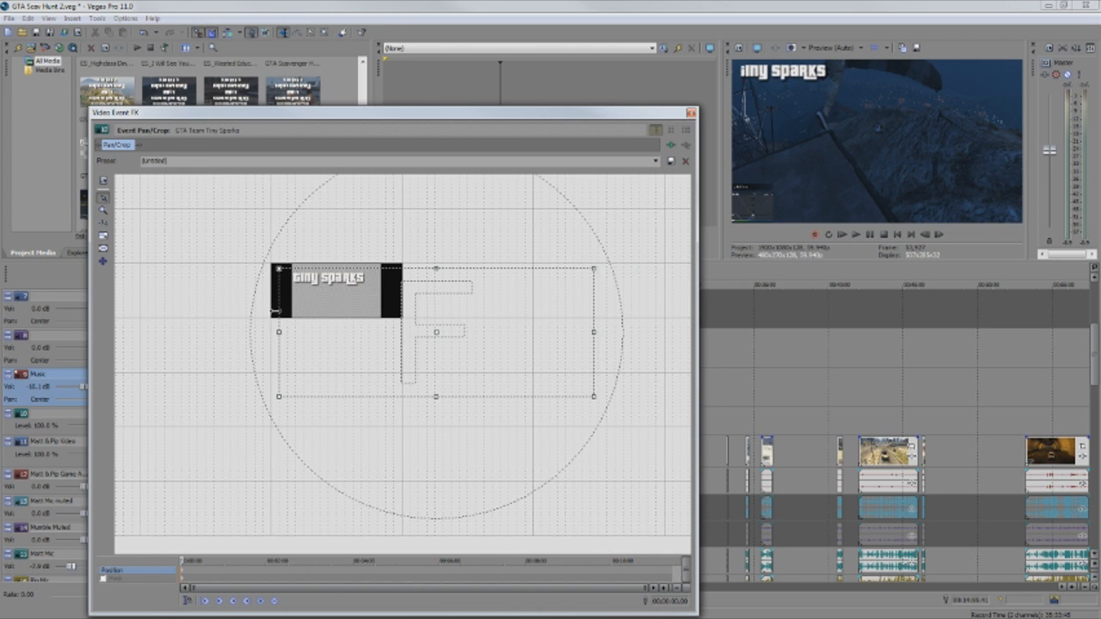
{"action": "mouse_move", "coordinate": [288, 337]}
{"action": "left_mouse_down"}
{"action": "mouse_move", "coordinate": [266, 327]}
{"action": "mouse_move", "coordinate": [309, 334]}
{"action": "left_mouse_up"}
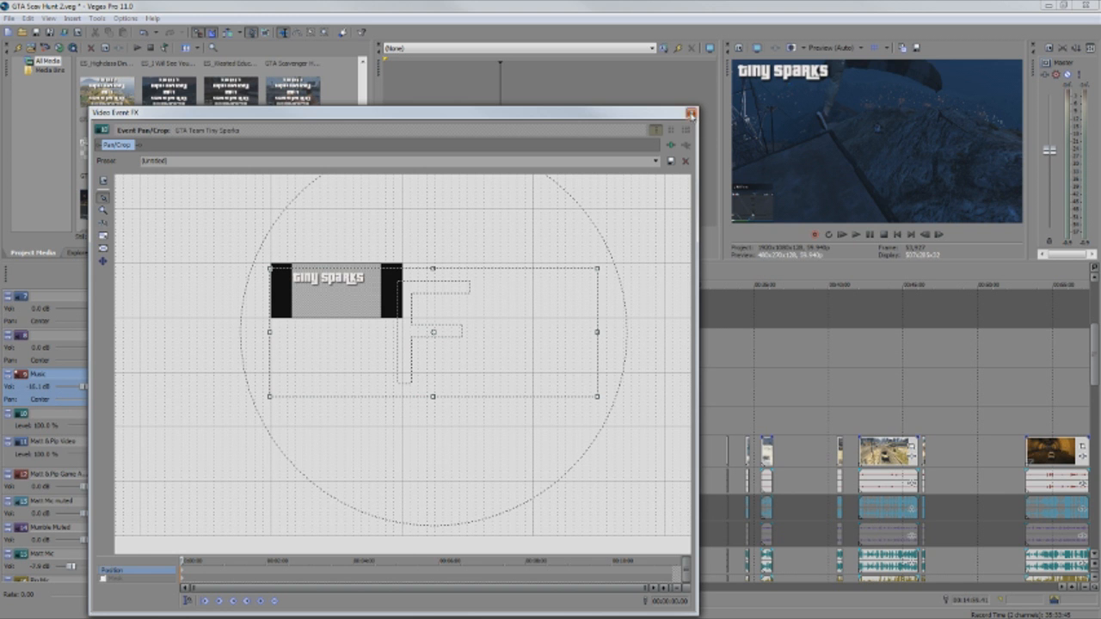
{"action": "left_click", "coordinate": [691, 113]}
{"action": "scroll", "coordinate": [529, 422], "scroll_direction": "down", "scroll_amount": 2}
{"action": "scroll", "coordinate": [528, 424], "scroll_direction": "down", "scroll_amount": 6}
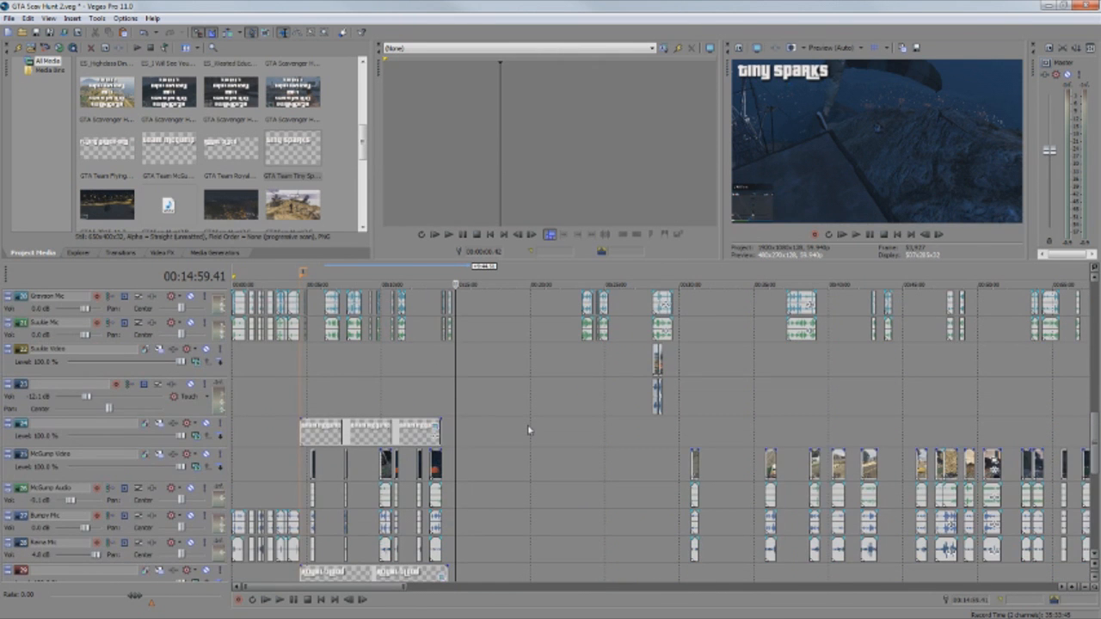
Zoom into the timeline and scrub the playhead to 00:14:23.21, where the team titles overlap.
{"action": "scroll", "coordinate": [514, 440], "scroll_direction": "down", "scroll_amount": 2}
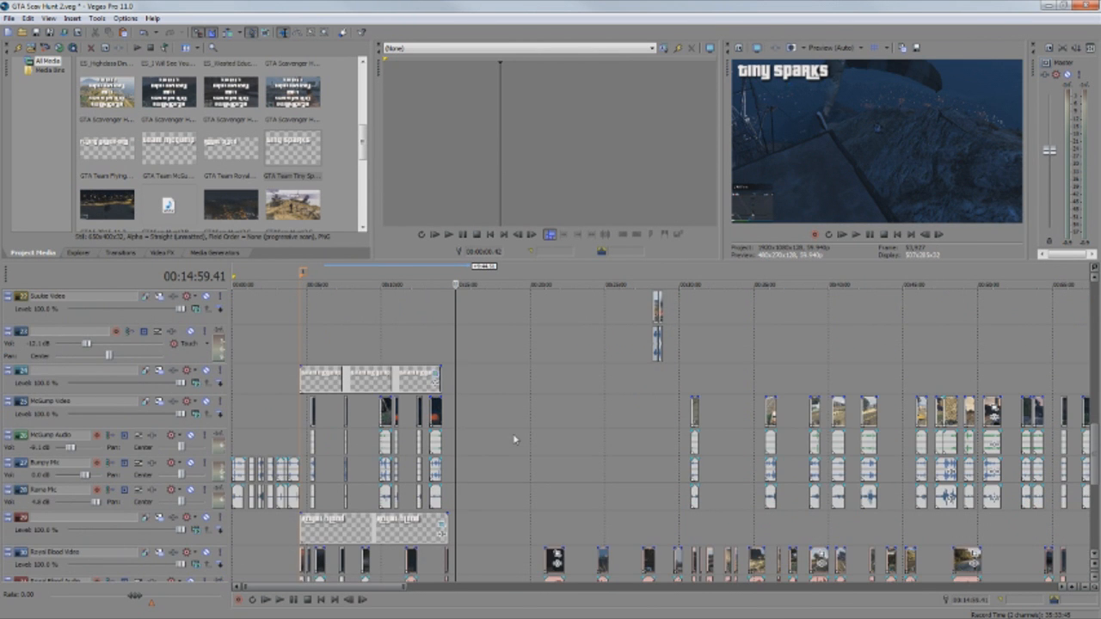
{"action": "left_click", "coordinate": [472, 447]}
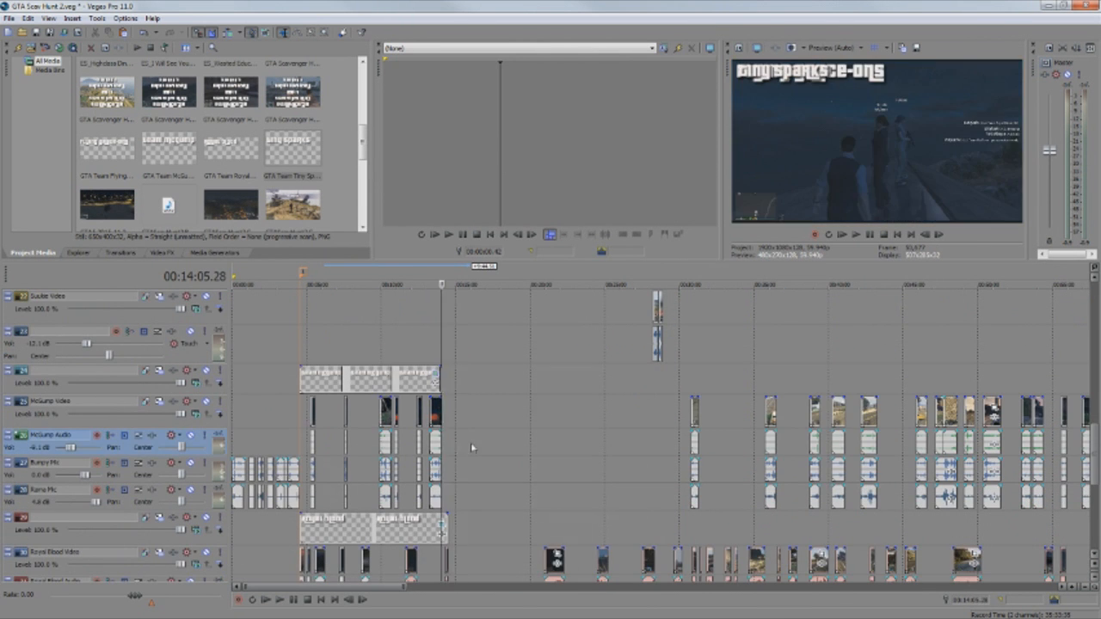
{"action": "scroll", "coordinate": [472, 447], "scroll_direction": "up", "scroll_amount": 3}
{"action": "left_click_drag", "start_coordinate": [654, 346], "coordinate": [672, 345]}
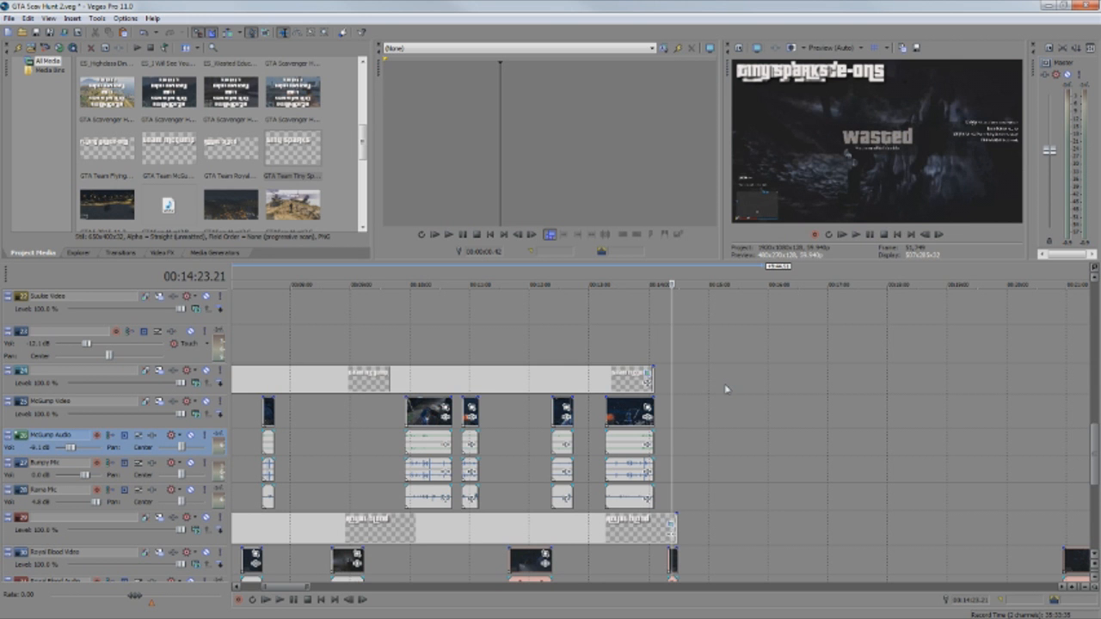
{"action": "scroll", "coordinate": [725, 390], "scroll_direction": "up", "scroll_amount": 5}
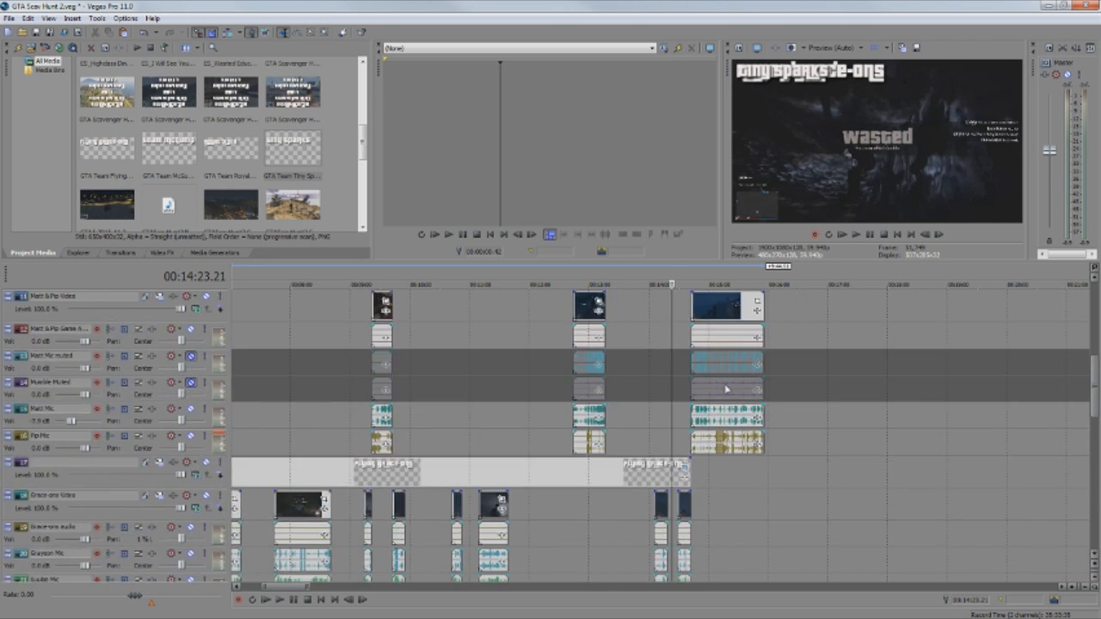
{"action": "scroll", "coordinate": [725, 390], "scroll_direction": "up", "scroll_amount": 3}
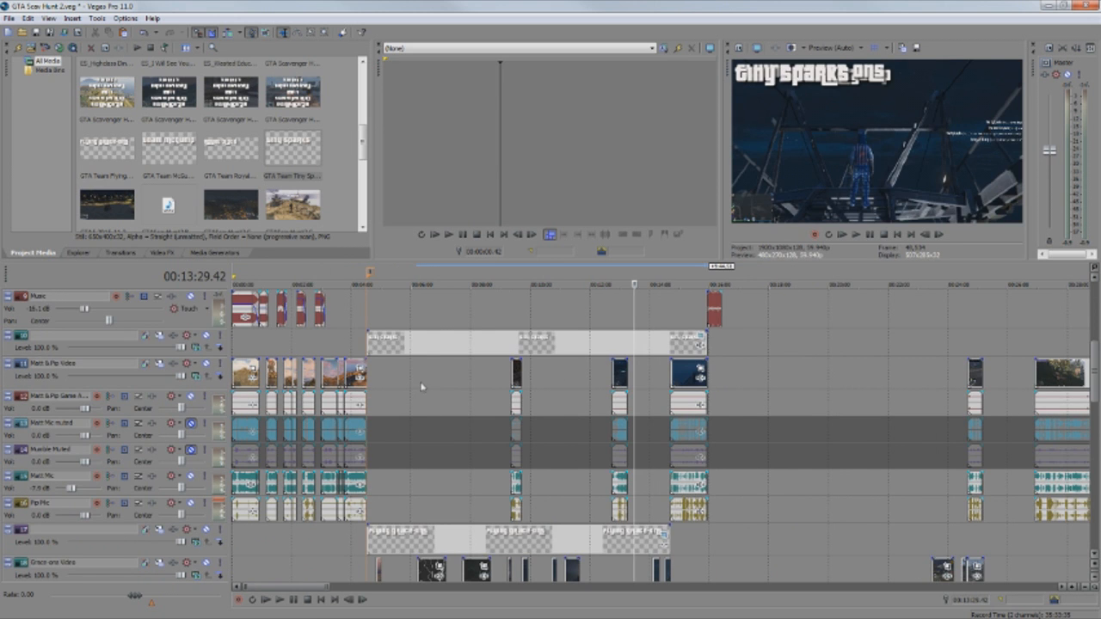
Trim the track 10 Tiny Sparks title's left edge to where the Tiny Sparks footage starts.
{"action": "left_click", "coordinate": [412, 347]}
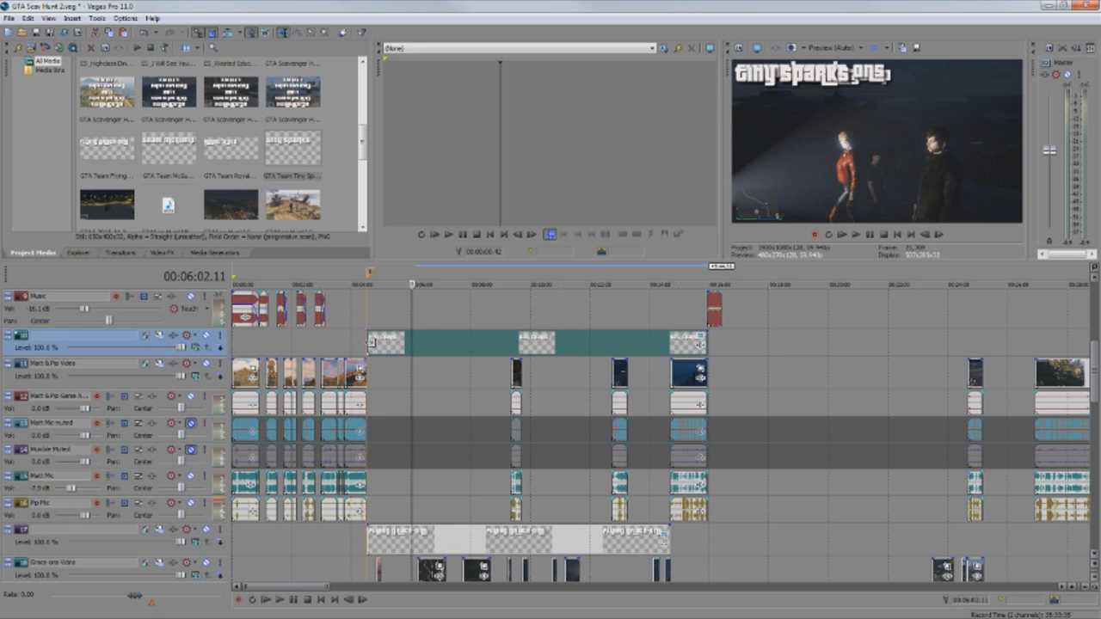
{"action": "left_click", "coordinate": [422, 316]}
{"action": "left_click", "coordinate": [491, 320]}
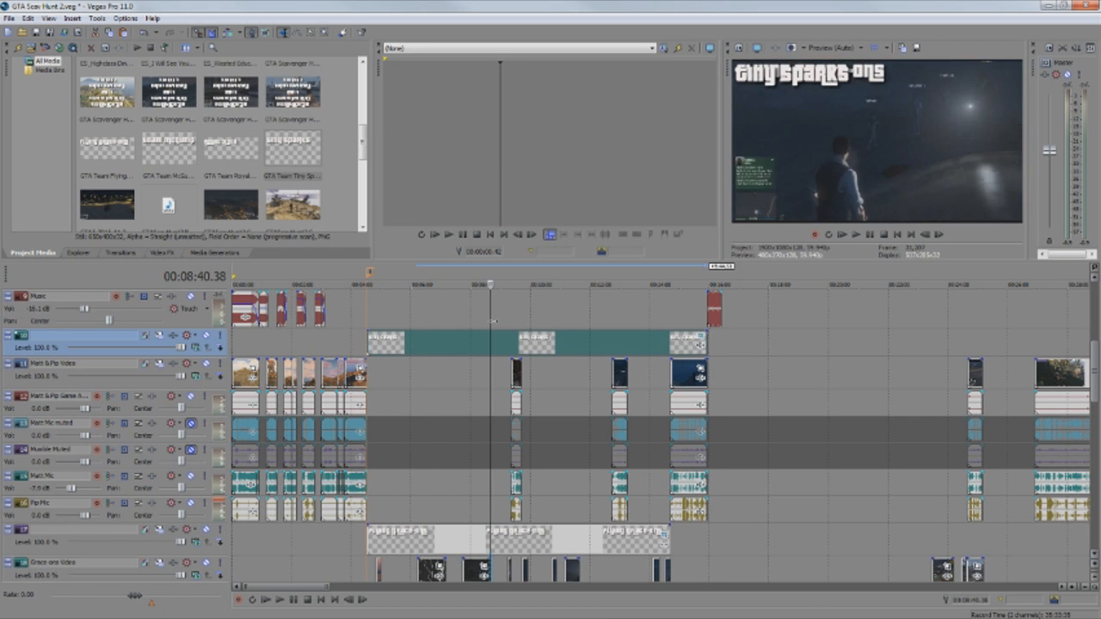
{"action": "left_click", "coordinate": [511, 320]}
{"action": "left_click_drag", "start_coordinate": [371, 341], "coordinate": [513, 342]}
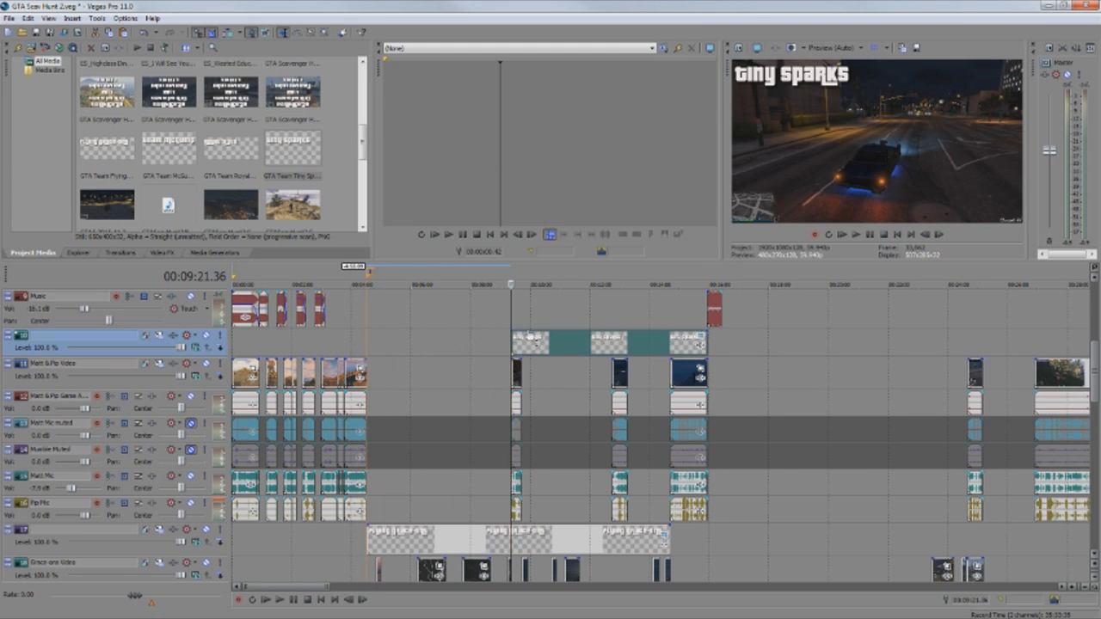
Split the title at 09:42 and move the second piece past Flying Grace-ons, trimmed to the next Tiny Sparks clip.
{"action": "left_click", "coordinate": [521, 320]}
{"action": "left_click", "coordinate": [521, 343]}
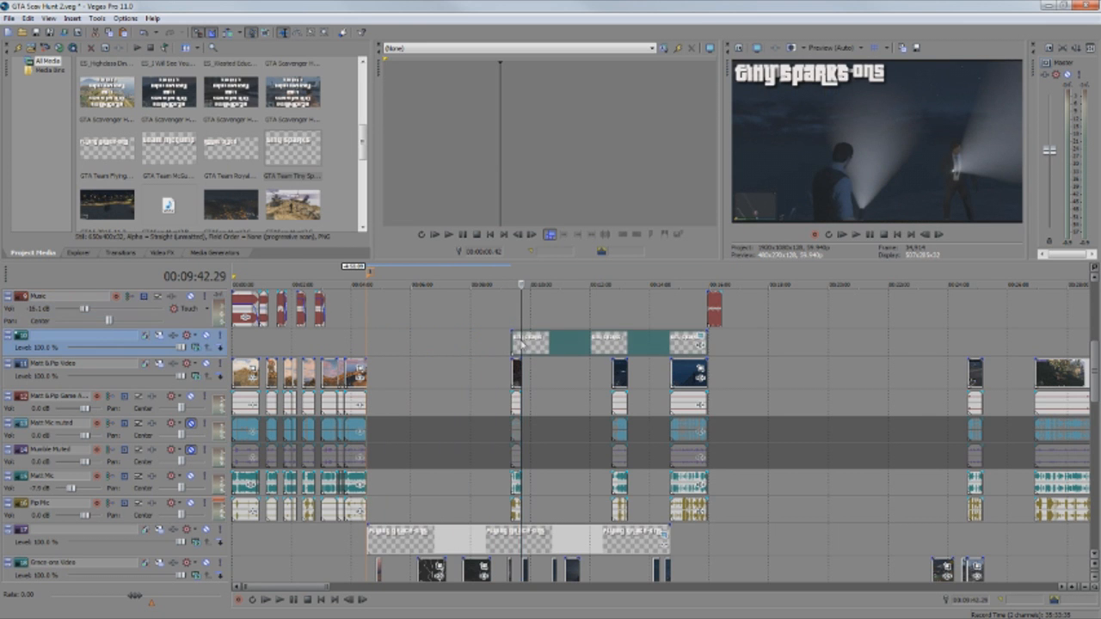
{"action": "key", "text": "s"}
{"action": "left_click_drag", "start_coordinate": [525, 346], "coordinate": [618, 347]}
{"action": "left_click", "coordinate": [628, 346]}
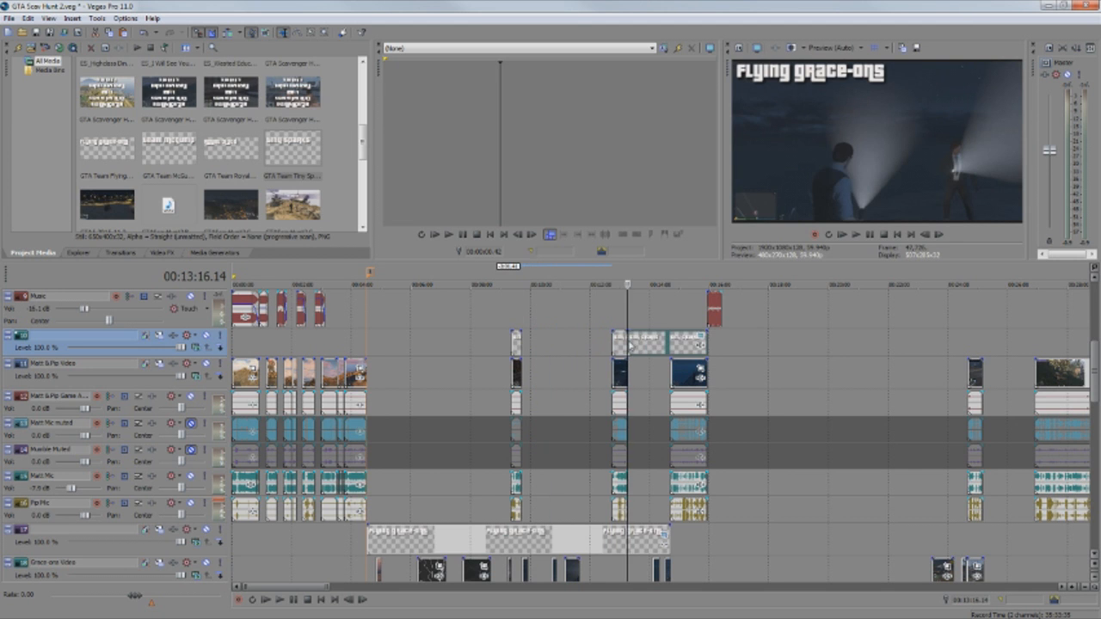
{"action": "left_click_drag", "start_coordinate": [634, 346], "coordinate": [681, 348]}
{"action": "left_click_drag", "start_coordinate": [748, 345], "coordinate": [707, 345]}
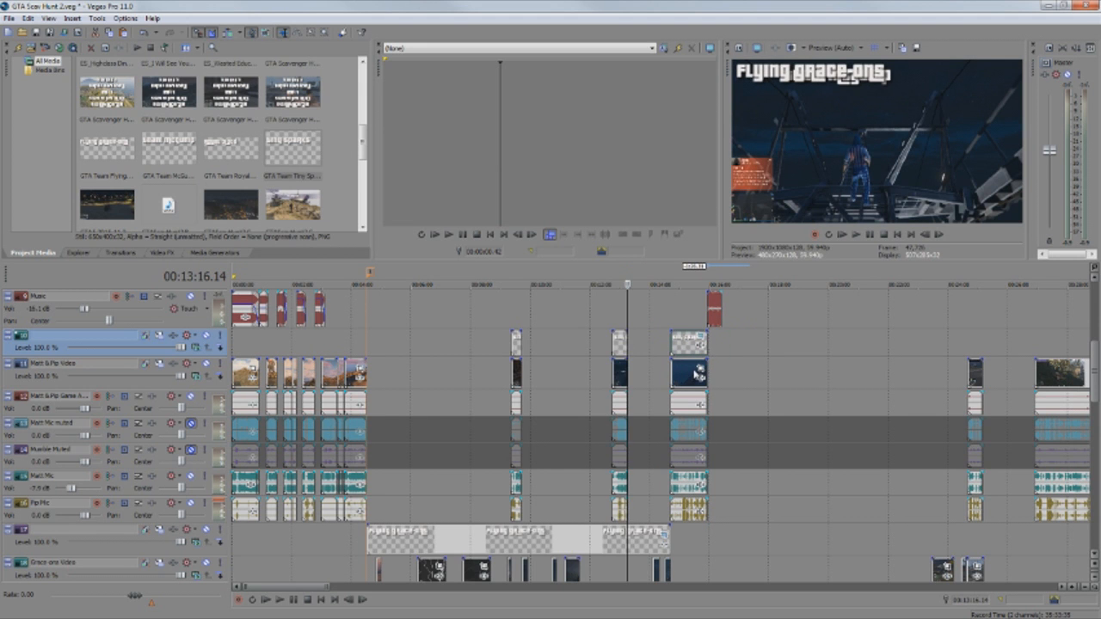
Preview the Tiny Sparks title over each Tiny Sparks clip to confirm placement.
{"action": "left_click", "coordinate": [516, 315]}
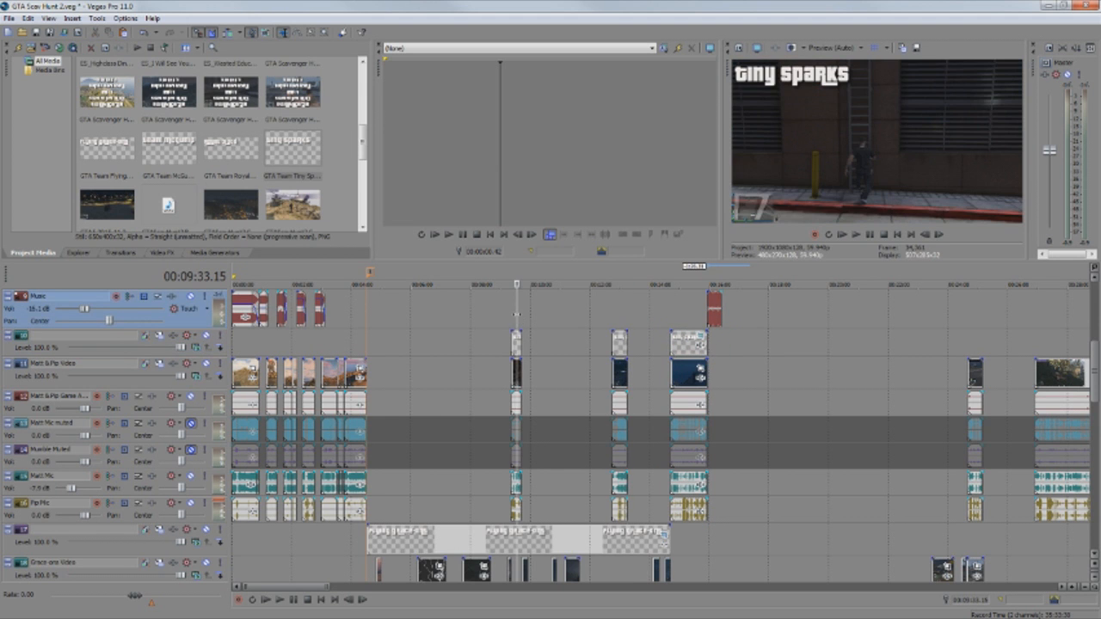
{"action": "left_click", "coordinate": [619, 311]}
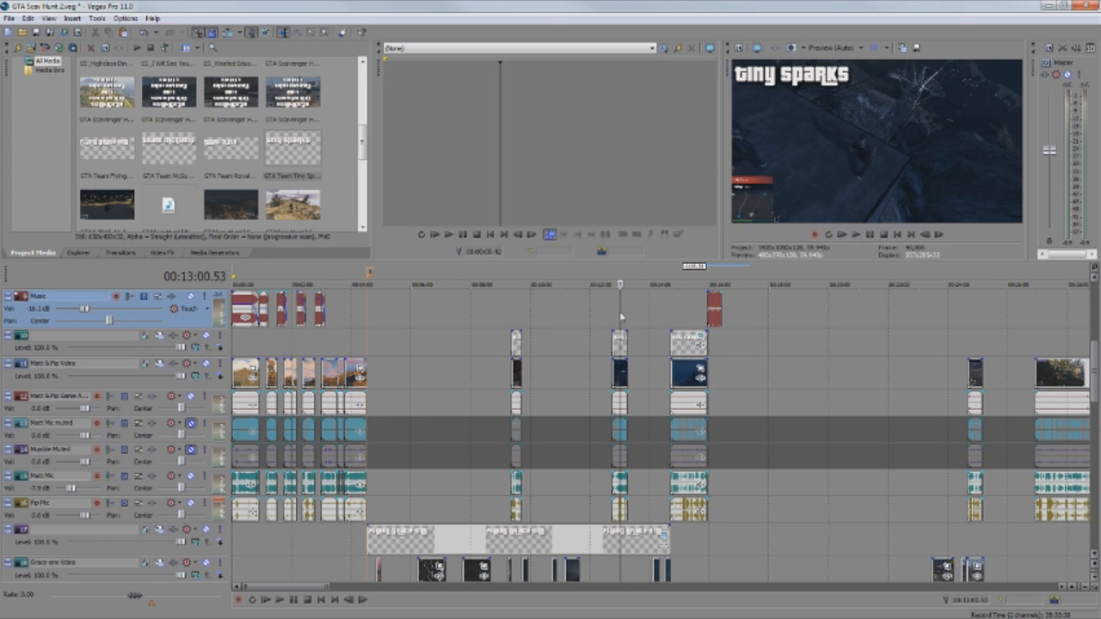
{"action": "left_click", "coordinate": [679, 313]}
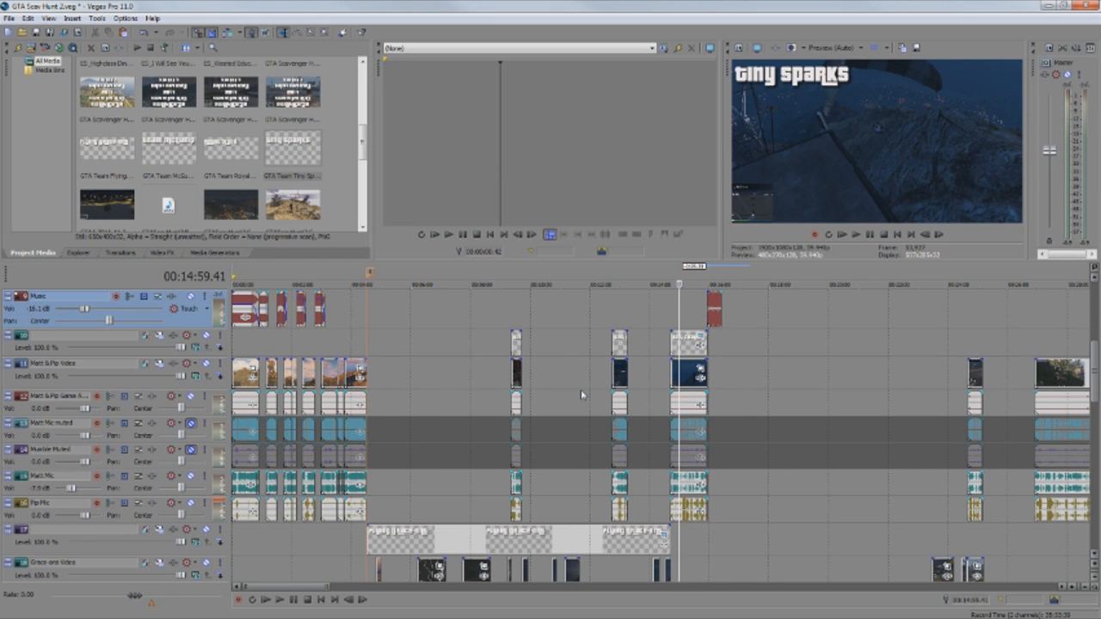
{"action": "scroll", "coordinate": [581, 389], "scroll_direction": "down", "scroll_amount": 3}
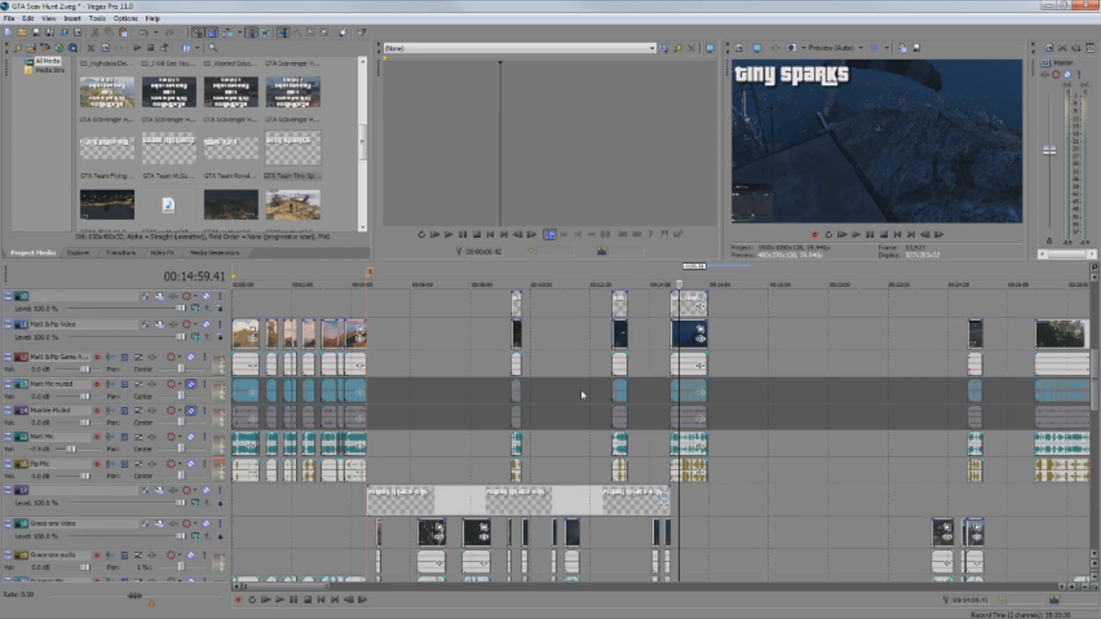
{"action": "scroll", "coordinate": [745, 417], "scroll_direction": "down", "scroll_amount": 5}
{"action": "scroll", "coordinate": [745, 417], "scroll_direction": "down", "scroll_amount": 6}
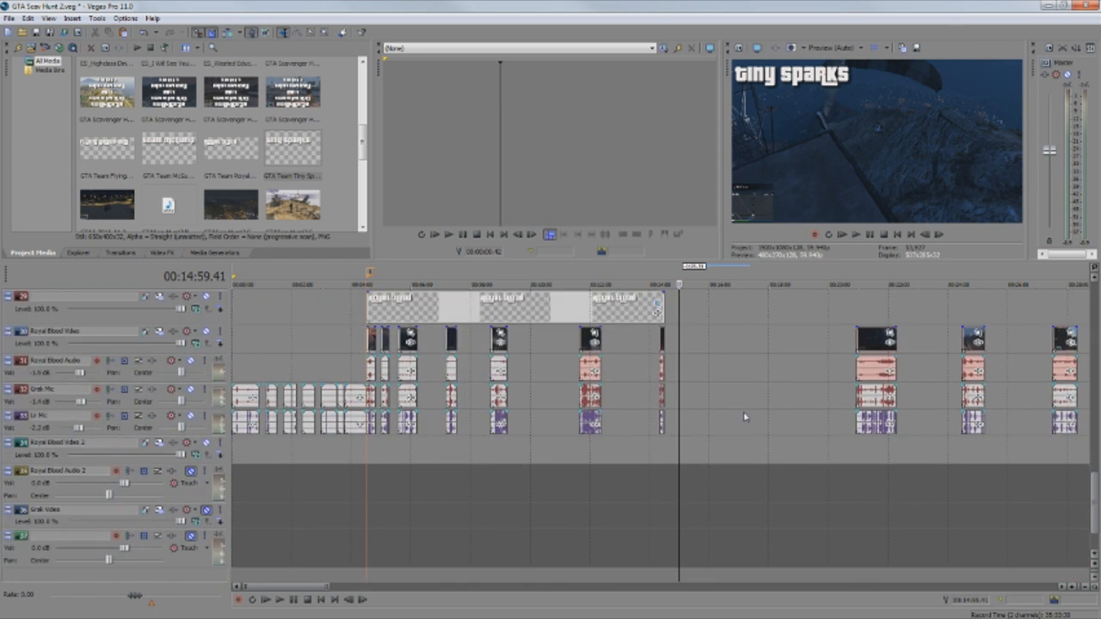
{"action": "scroll", "coordinate": [745, 417], "scroll_direction": "up", "scroll_amount": 12}
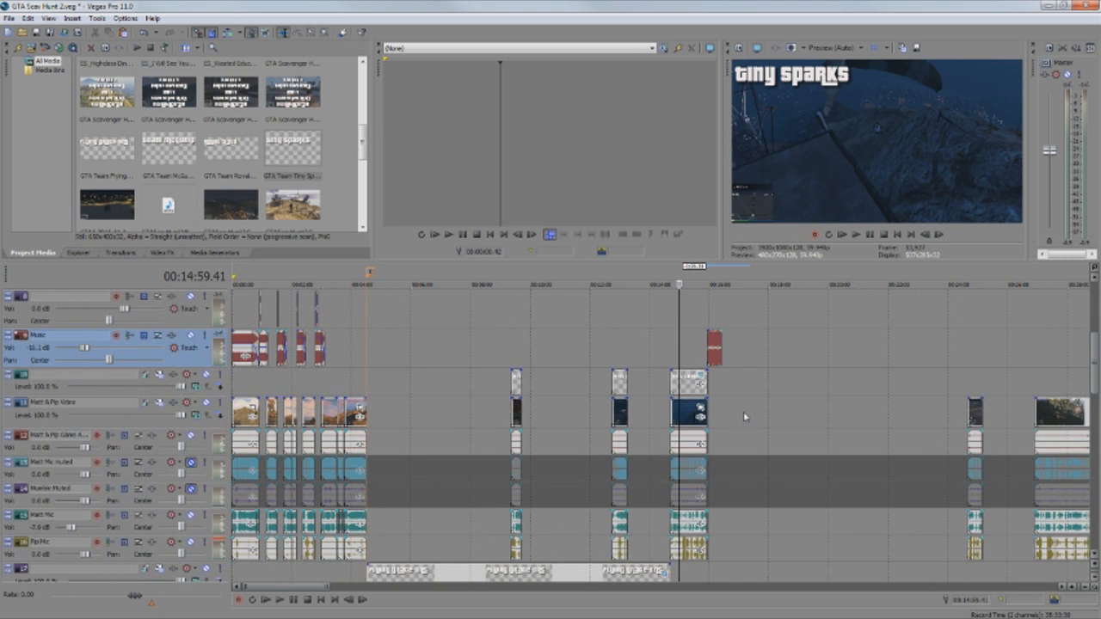
{"action": "scroll", "coordinate": [745, 417], "scroll_direction": "down", "scroll_amount": 1}
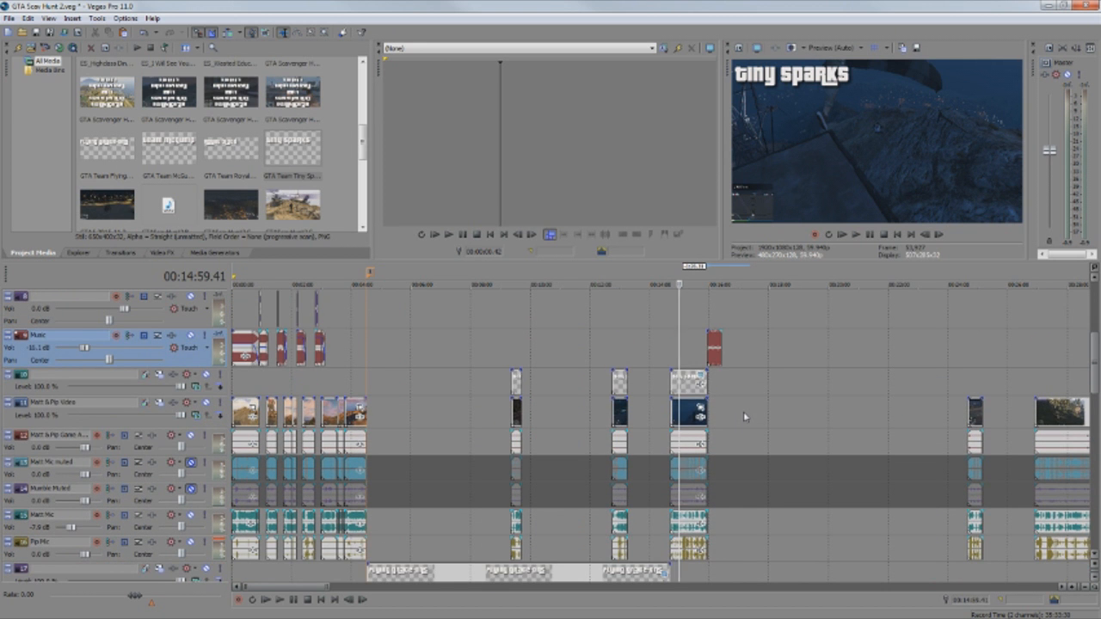
{"action": "scroll", "coordinate": [745, 417], "scroll_direction": "up", "scroll_amount": 5}
{"action": "scroll", "coordinate": [745, 418], "scroll_direction": "down", "scroll_amount": 2}
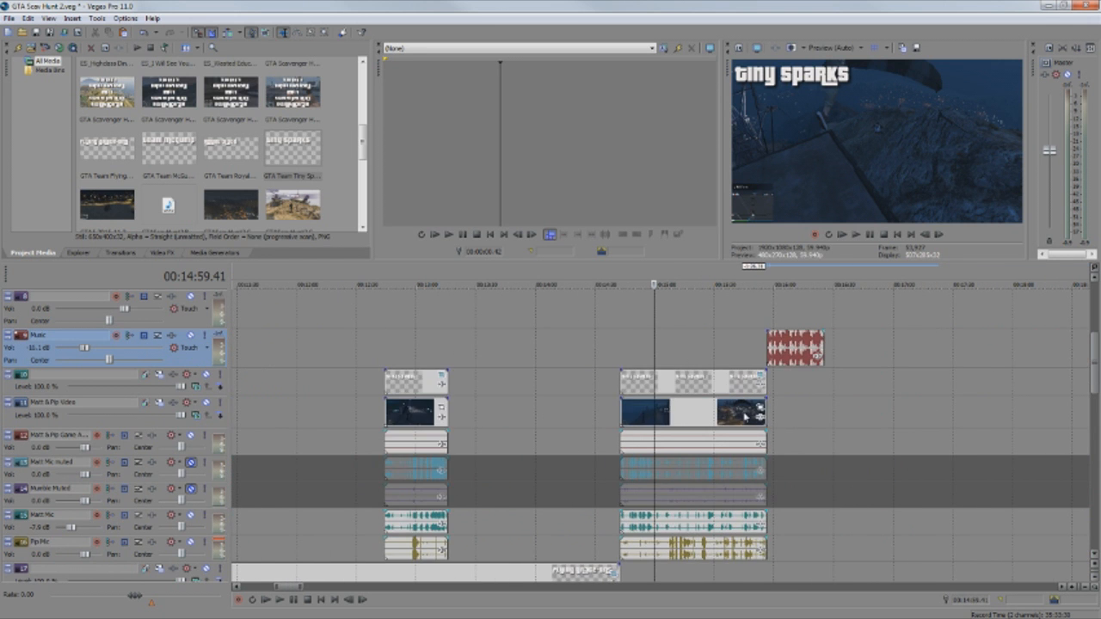
{"action": "scroll", "coordinate": [745, 417], "scroll_direction": "up", "scroll_amount": 4}
{"action": "scroll", "coordinate": [745, 417], "scroll_direction": "up", "scroll_amount": 1}
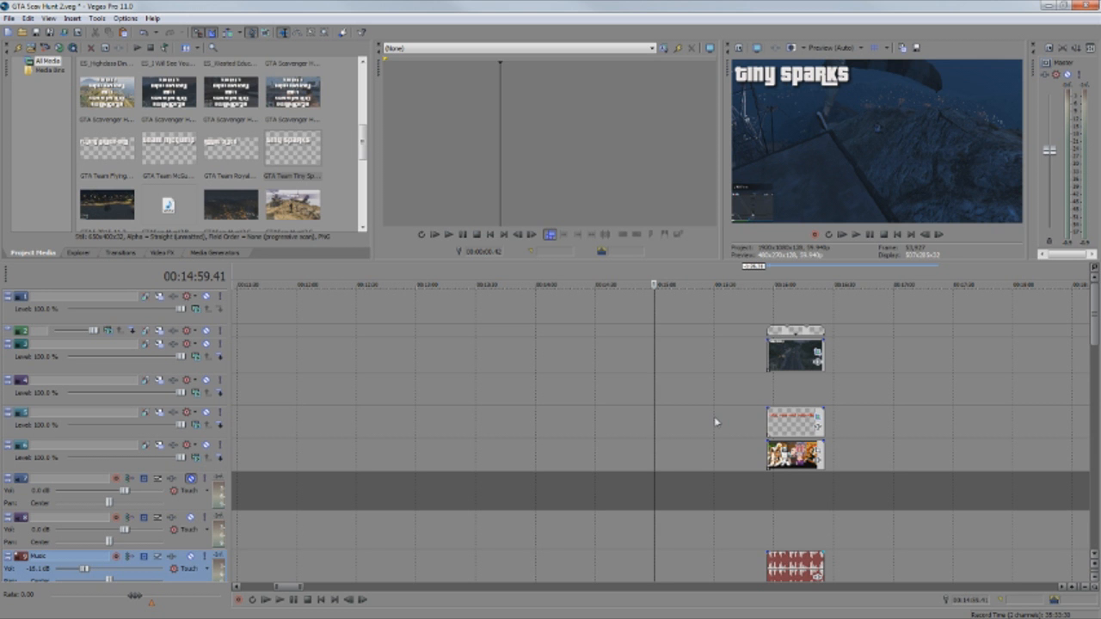
{"action": "scroll", "coordinate": [714, 417], "scroll_direction": "down", "scroll_amount": 5}
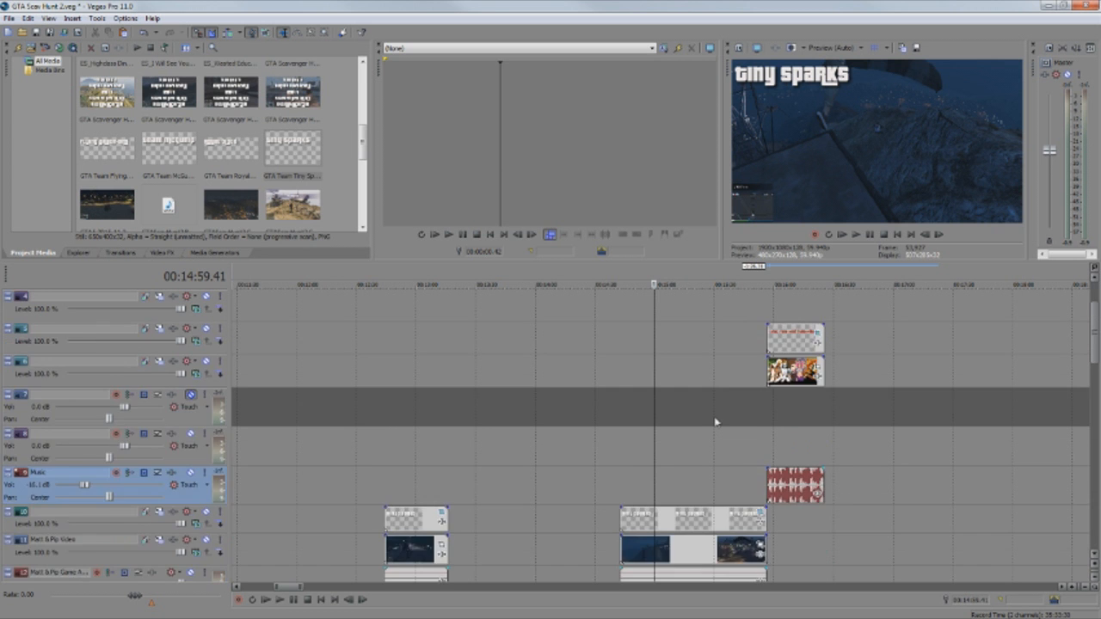
{"action": "scroll", "coordinate": [714, 419], "scroll_direction": "down", "scroll_amount": 8}
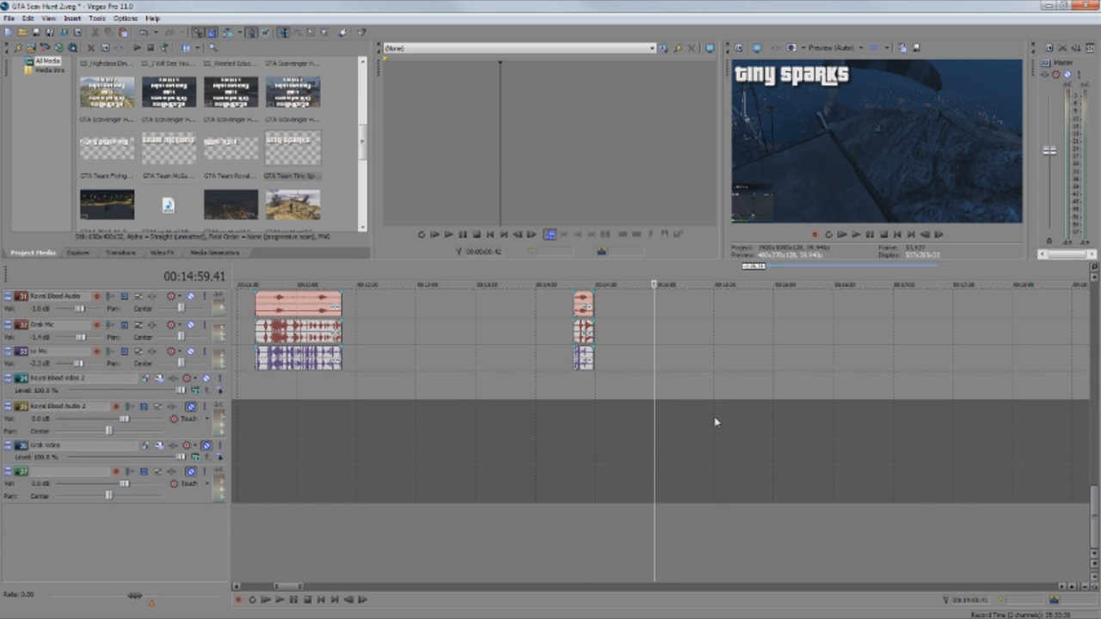
{"action": "scroll", "coordinate": [715, 418], "scroll_direction": "up", "scroll_amount": 3}
{"action": "scroll", "coordinate": [714, 417], "scroll_direction": "up", "scroll_amount": 4}
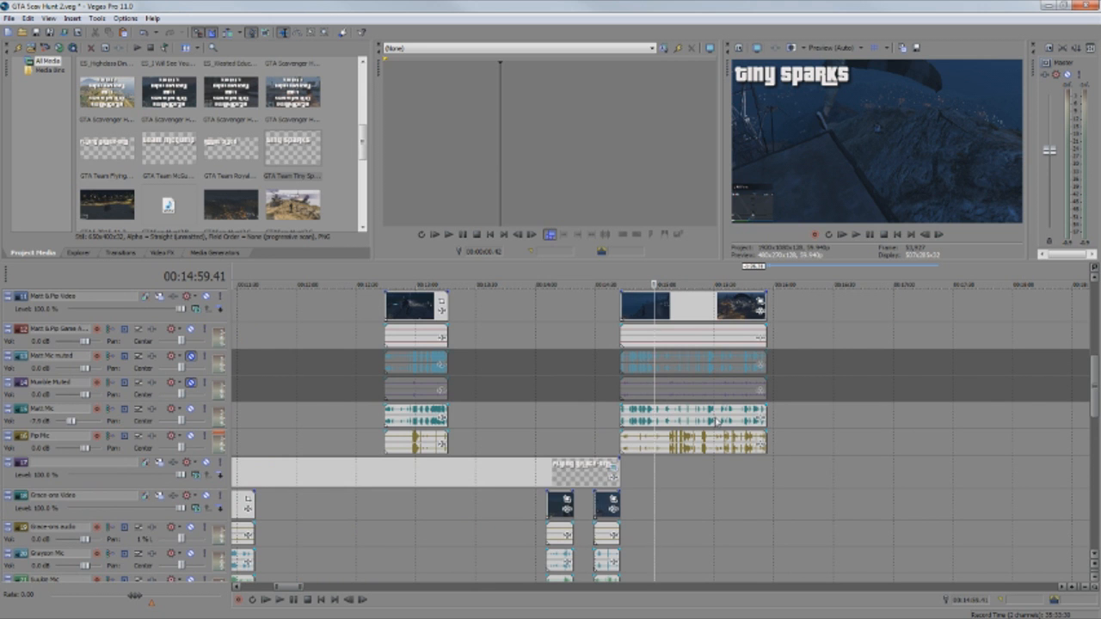
{"action": "scroll", "coordinate": [797, 441], "scroll_direction": "up", "scroll_amount": 6}
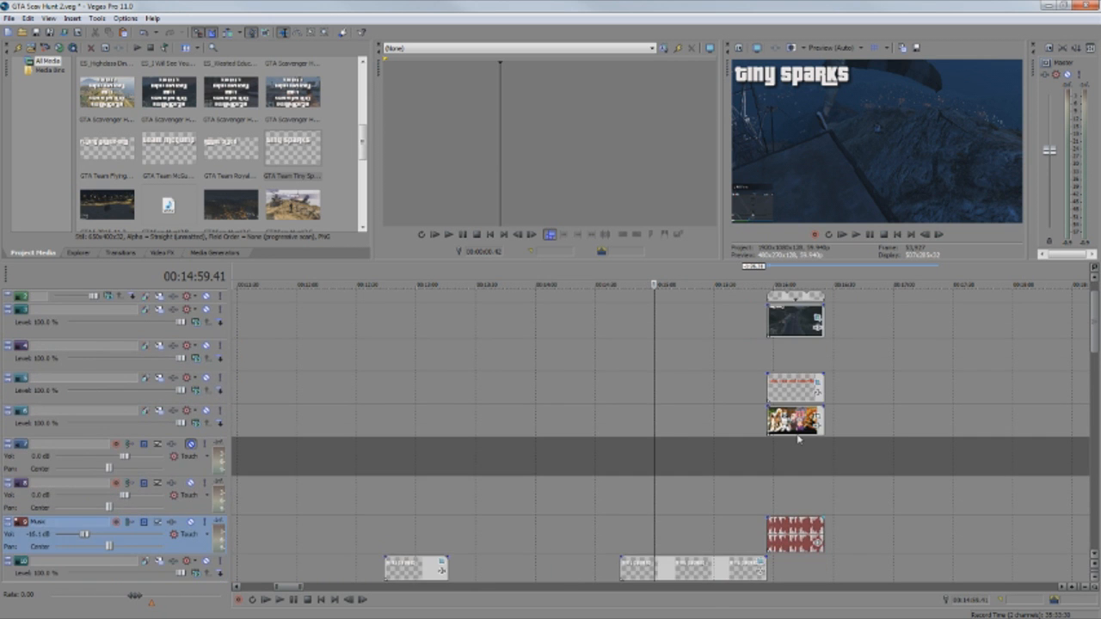
{"action": "scroll", "coordinate": [798, 440], "scroll_direction": "up", "scroll_amount": 1}
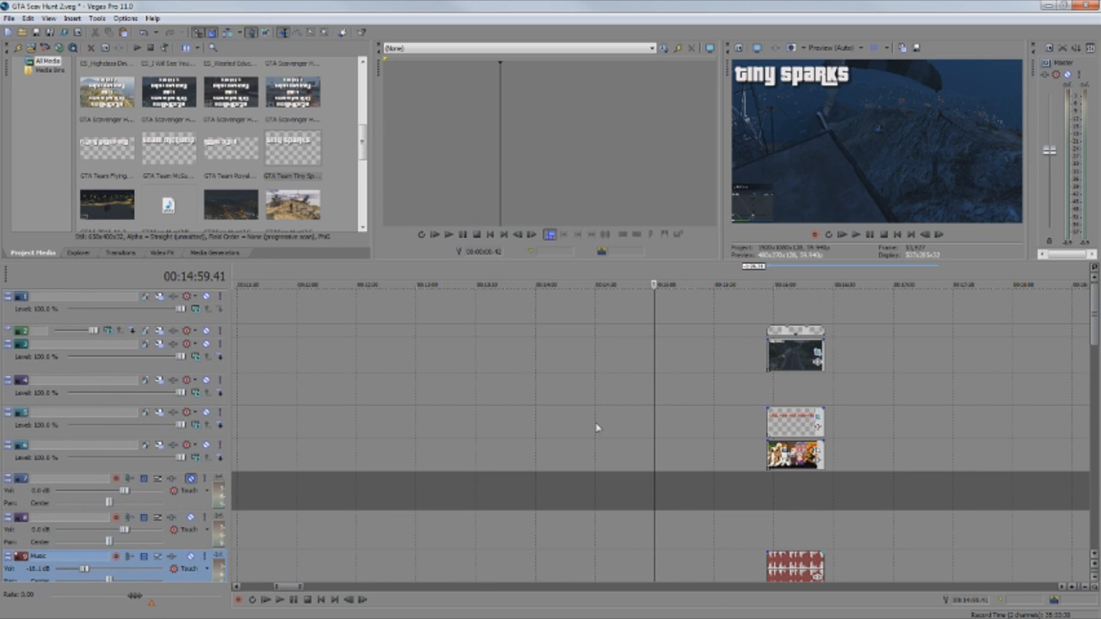